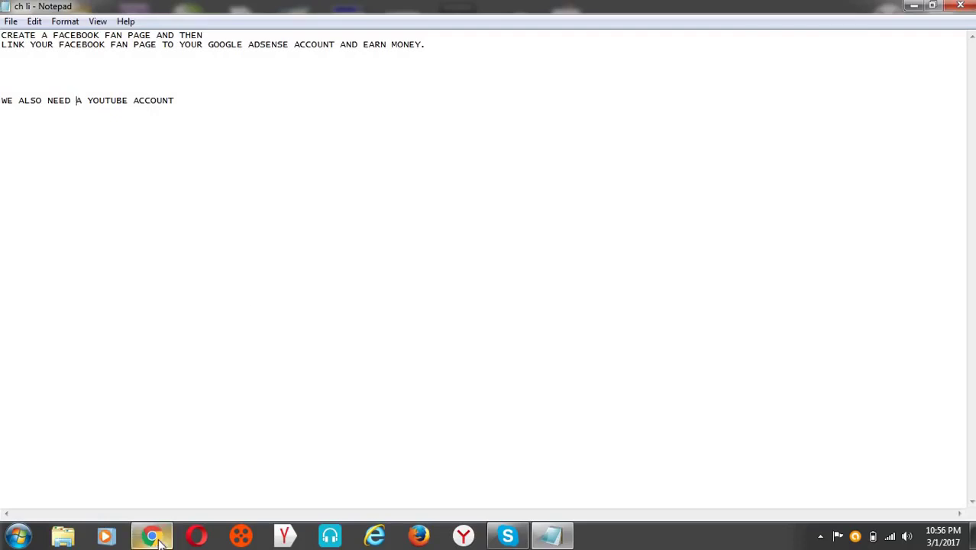
# Step: In the Be happy Facebook window, choose Create Page from the account dropdown menu
pyautogui.moveTo(158, 540)
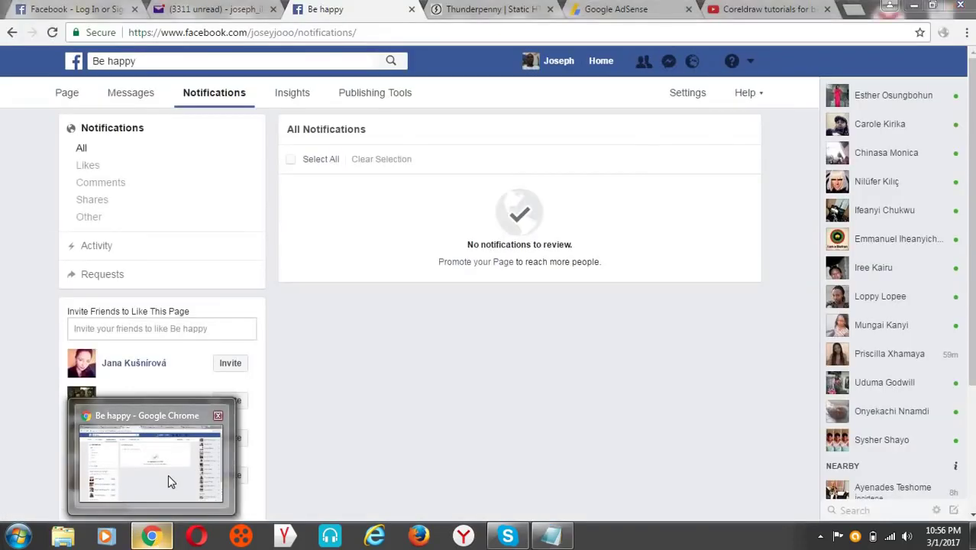
pyautogui.click(168, 474)
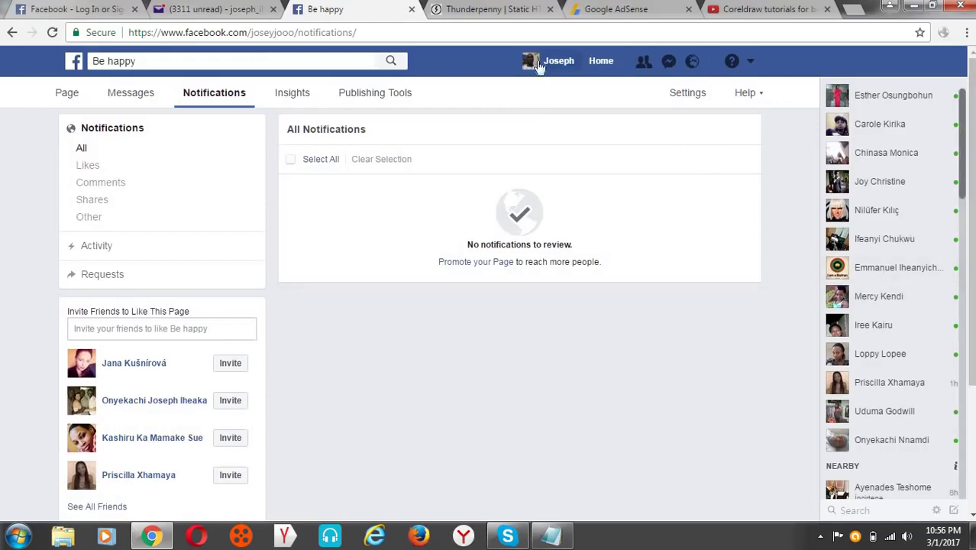
pyautogui.click(749, 62)
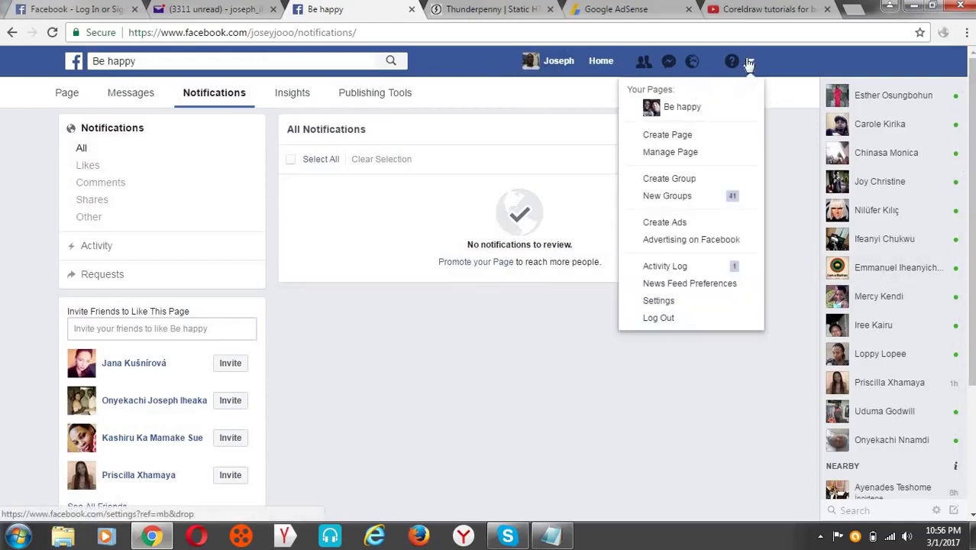
pyautogui.click(565, 61)
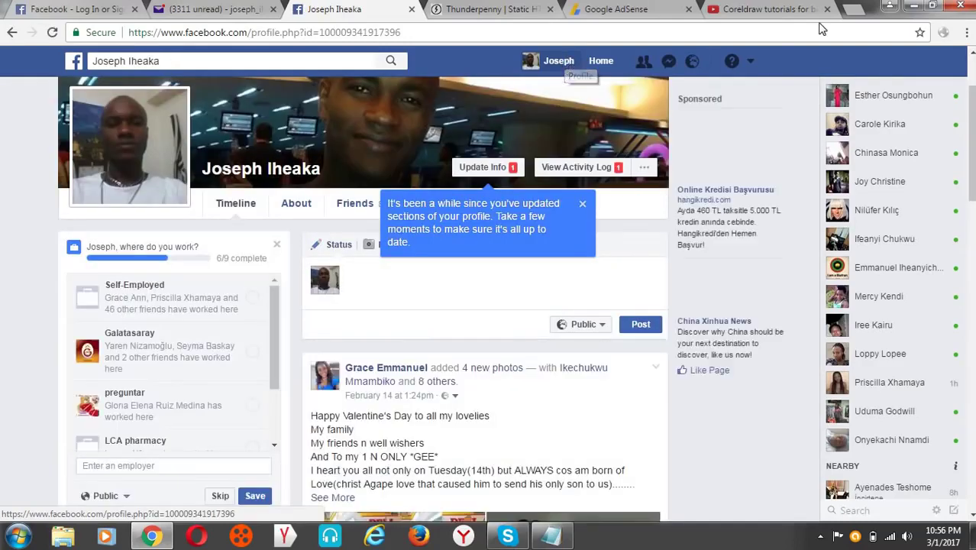
pyautogui.click(751, 62)
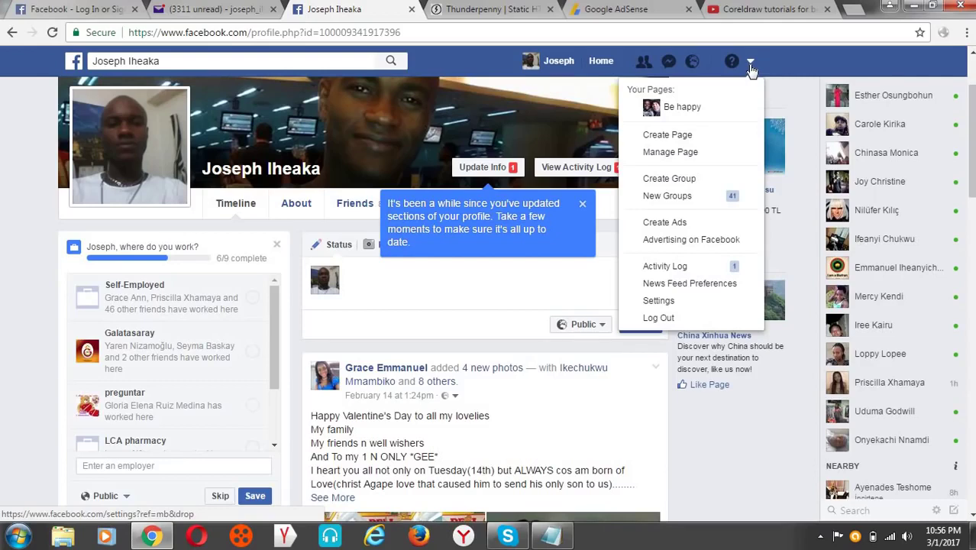
pyautogui.click(691, 135)
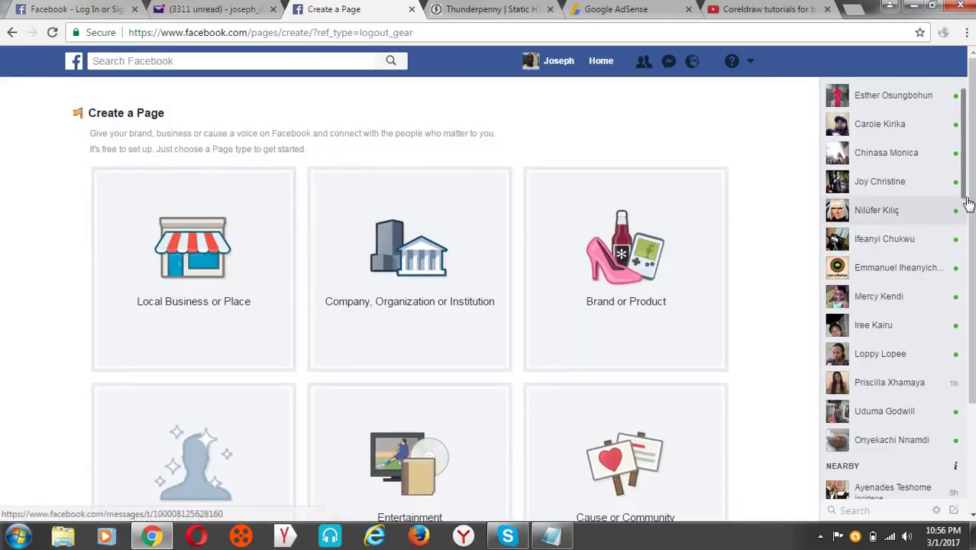
# Step: Scroll down the page types and select the Cause or Community tile
pyautogui.moveTo(967, 200); pyautogui.dragTo(972, 249)
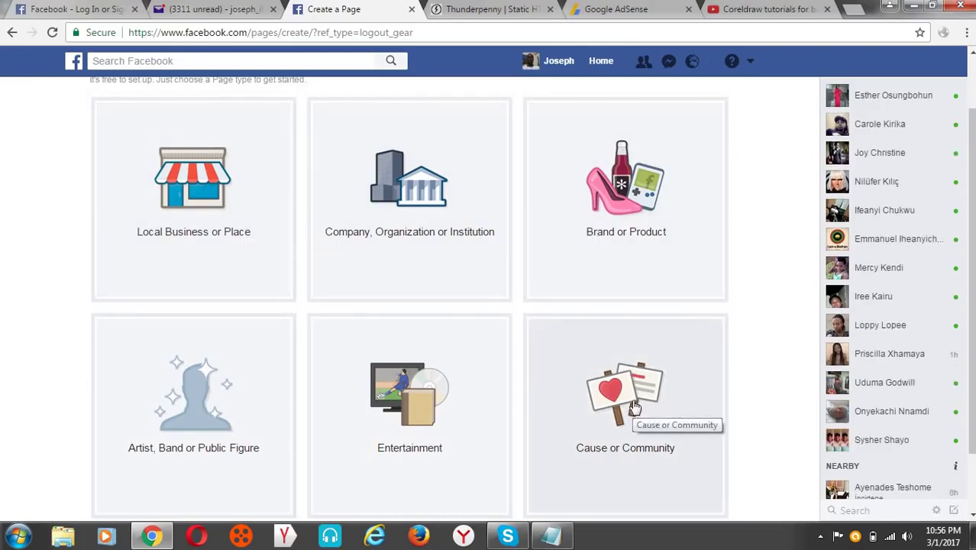
pyautogui.click(634, 408)
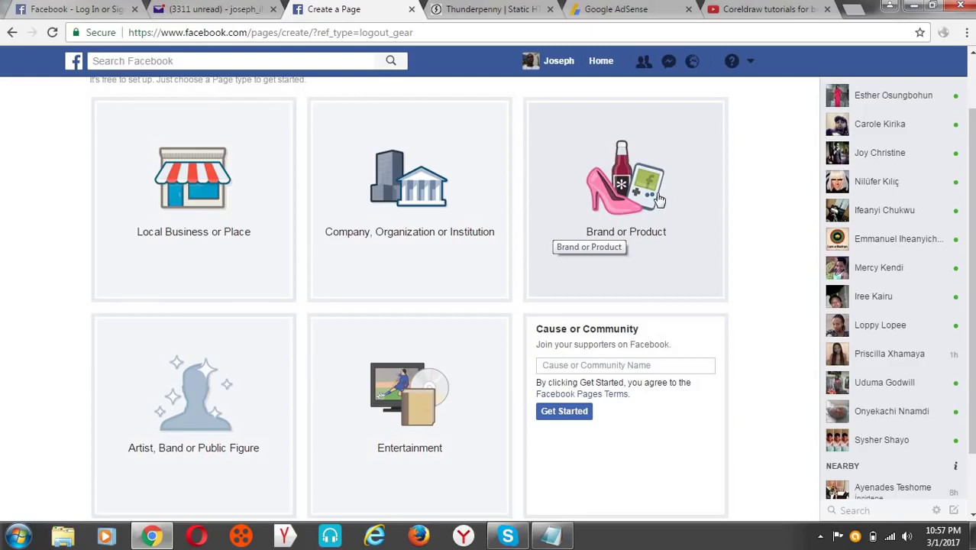
# Step: Choose the Company, Organization or Institution page type with the Education category
pyautogui.click(427, 214)
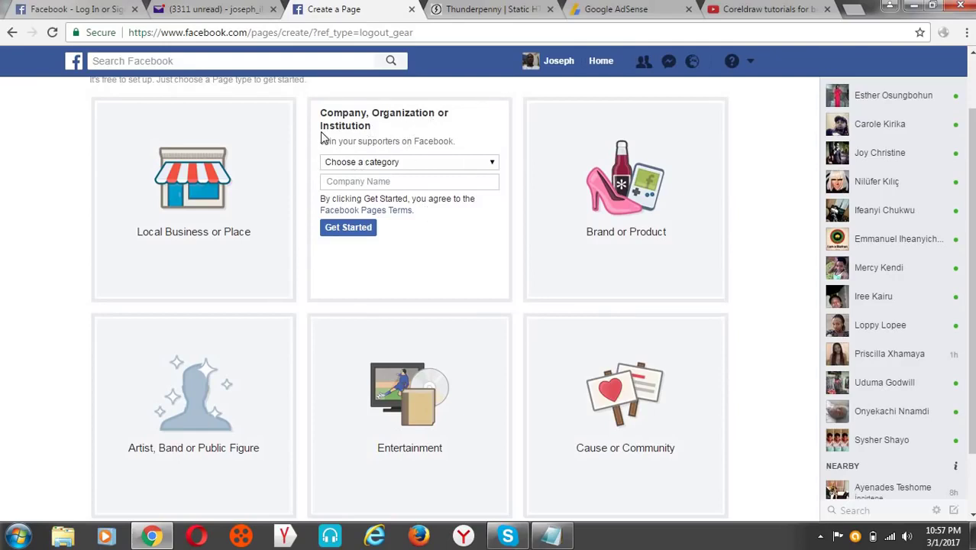
pyautogui.click(492, 164)
pyautogui.moveTo(495, 253); pyautogui.dragTo(491, 268)
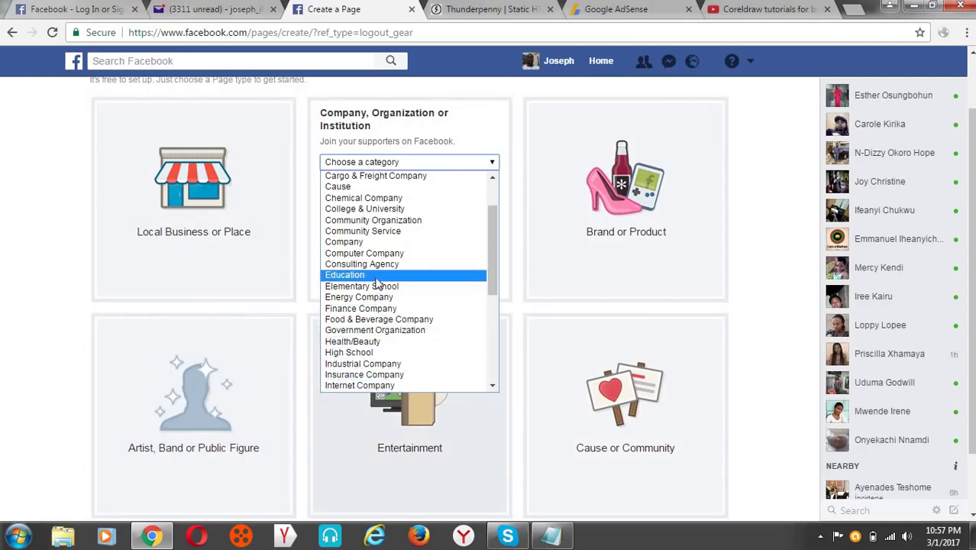
pyautogui.click(375, 277)
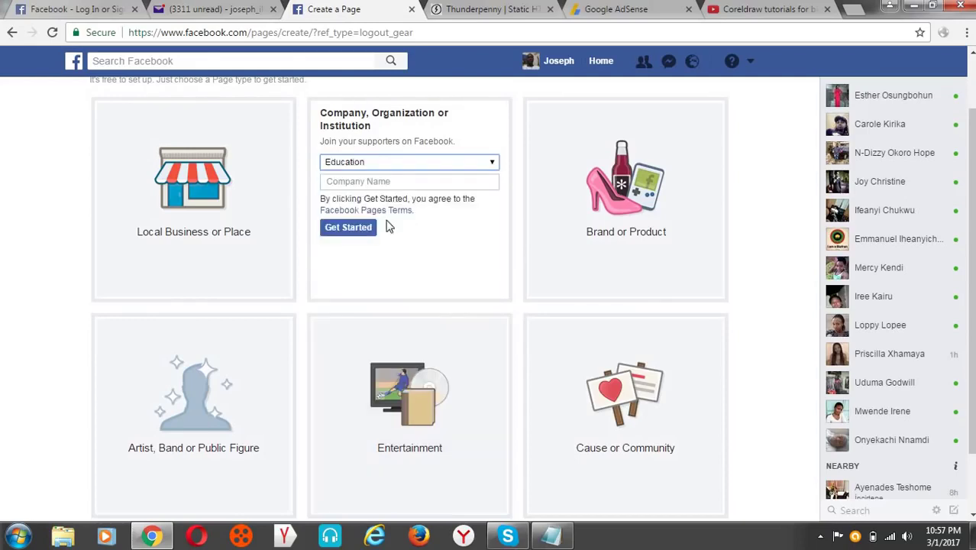
# Step: Name the new page 'Be informed' and submit it with Get Started
pyautogui.click(397, 181)
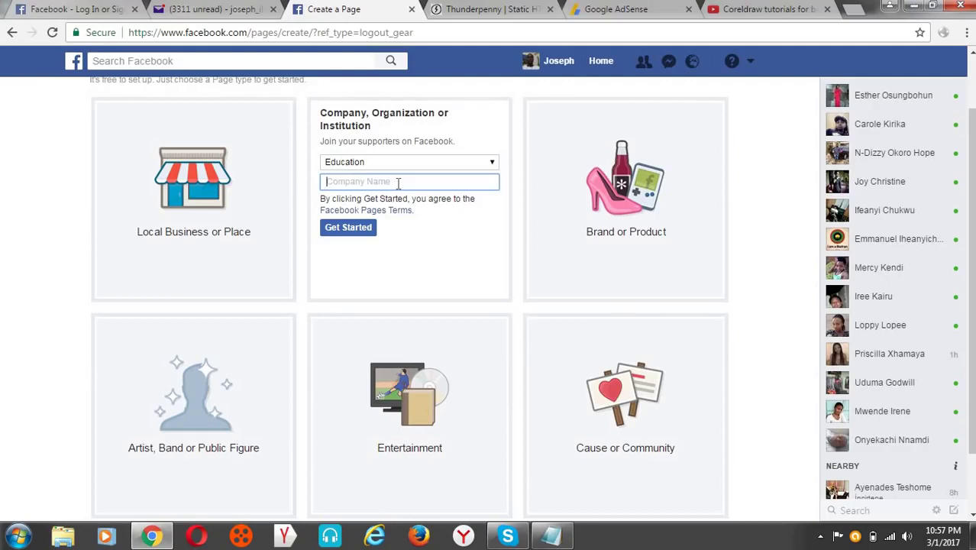
pyautogui.write('be')
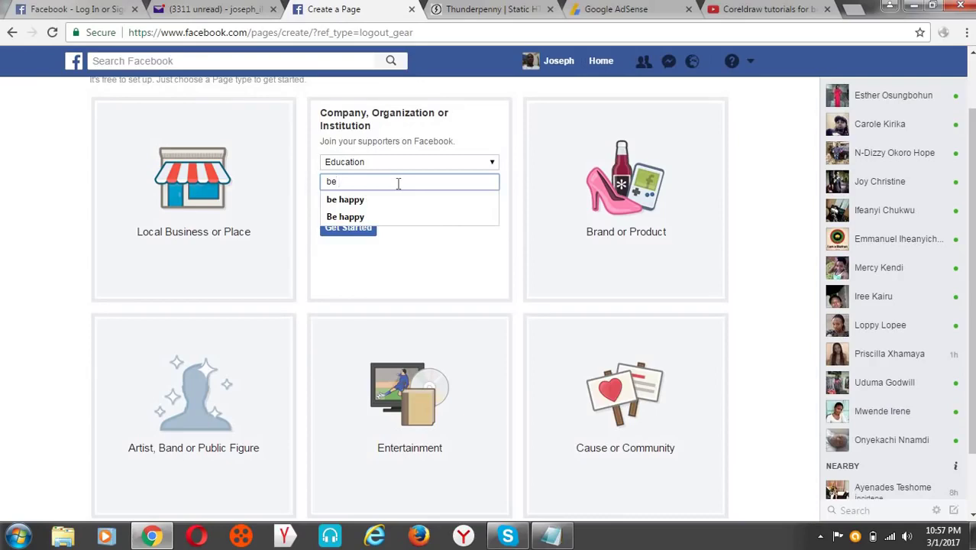
pyautogui.write(' informed')
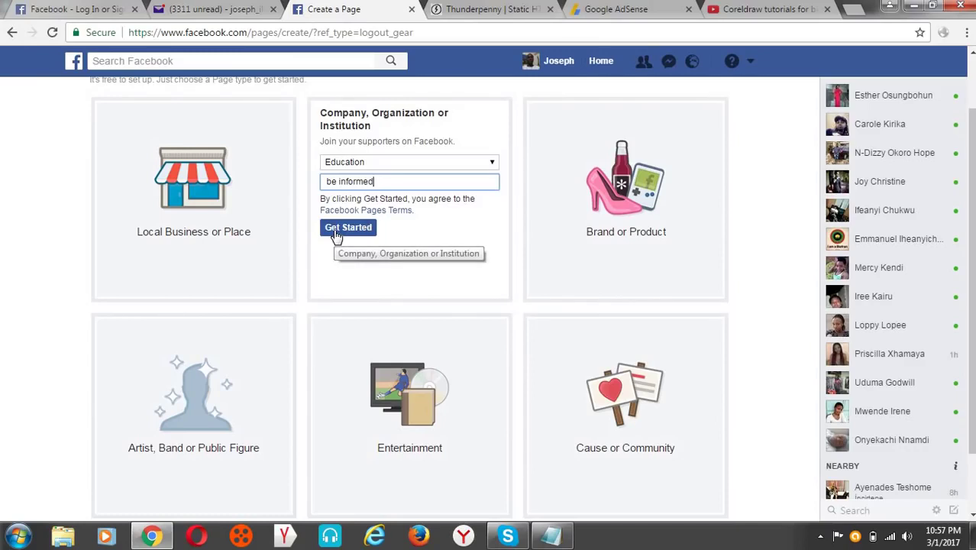
pyautogui.click(336, 229)
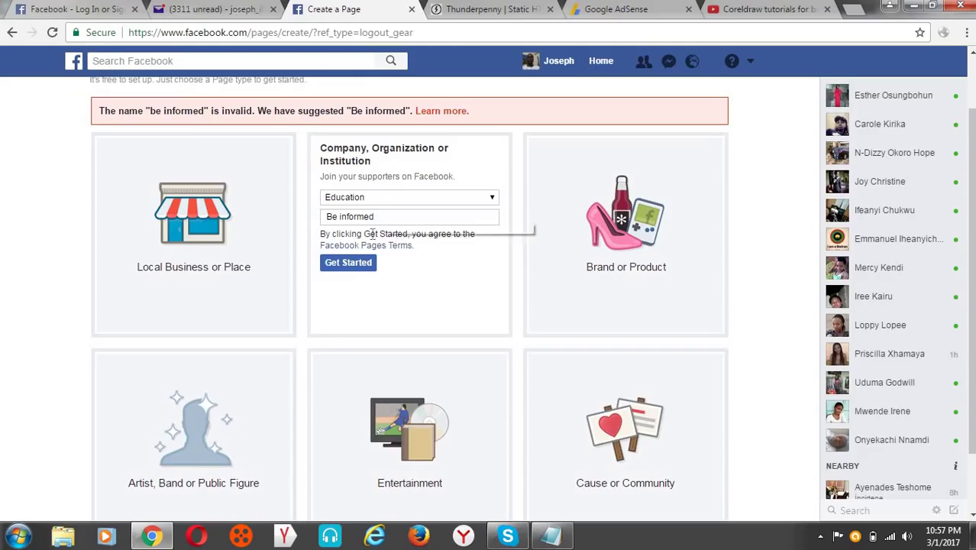
pyautogui.click(364, 263)
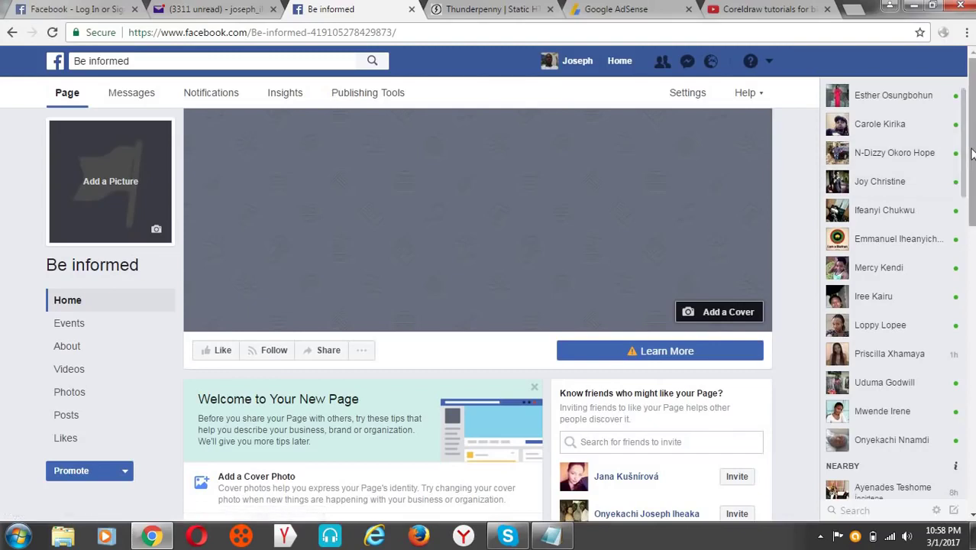
# Step: Upload the photo of the man as the page's cover photo
pyautogui.scroll(-1, 731, 256)
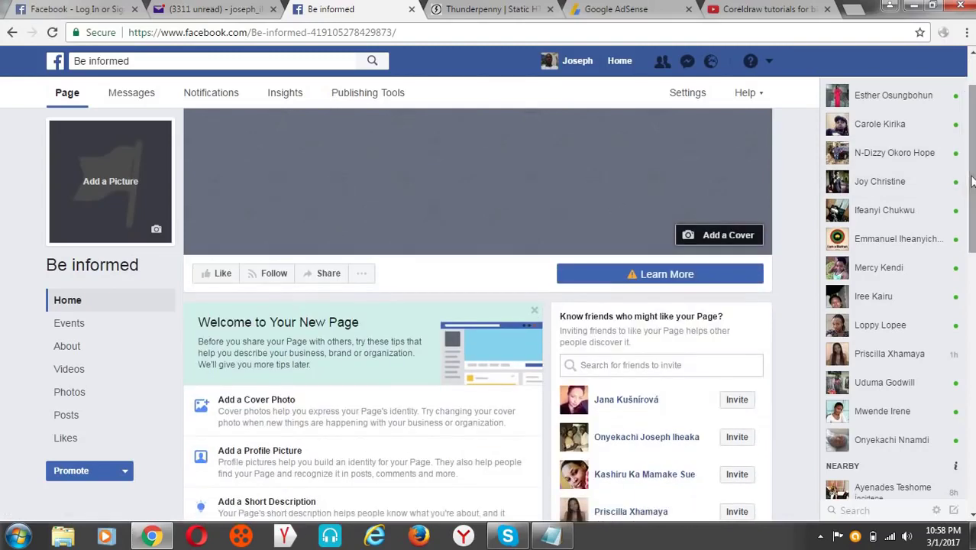
pyautogui.click(727, 237)
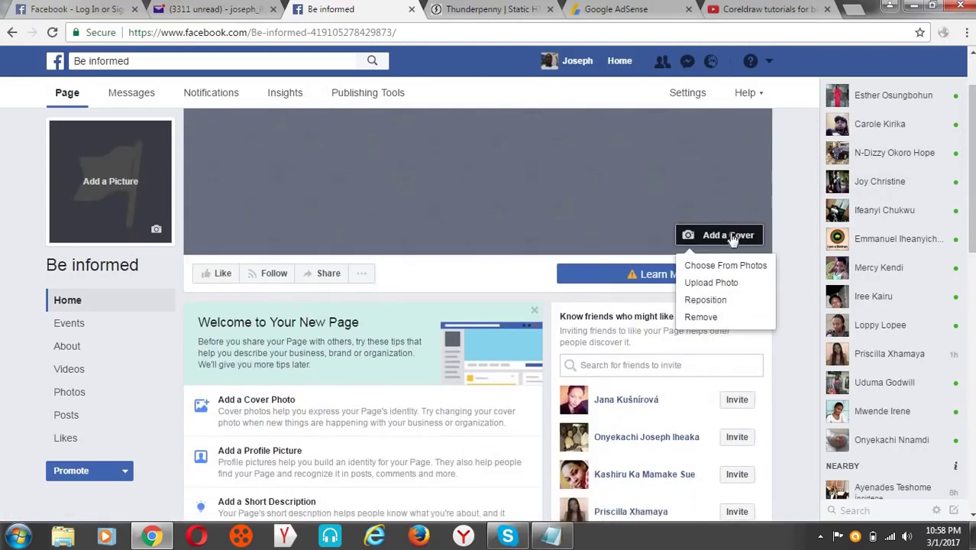
pyautogui.click(725, 283)
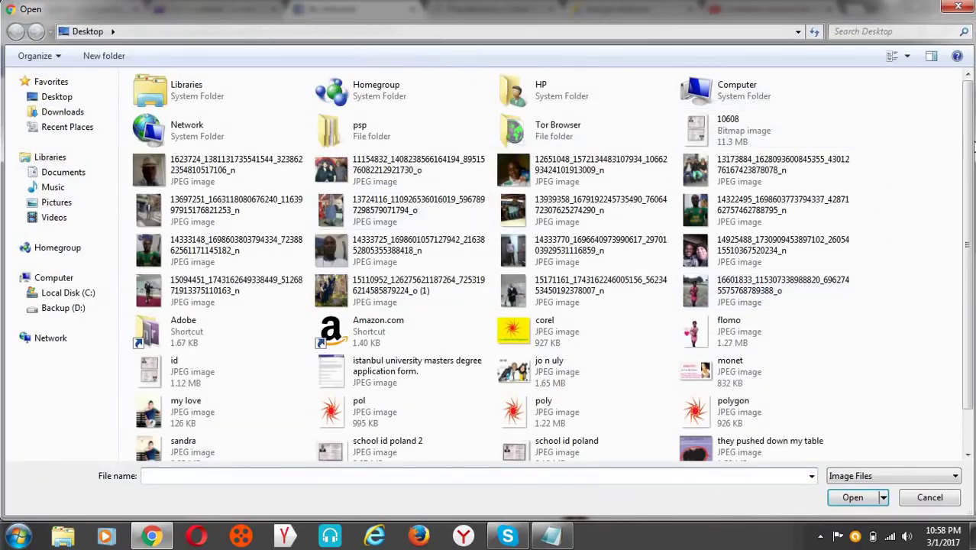
pyautogui.moveTo(971, 146)
pyautogui.mouseDown()
pyautogui.moveTo(973, 231)
pyautogui.moveTo(967, 131)
pyautogui.mouseUp()
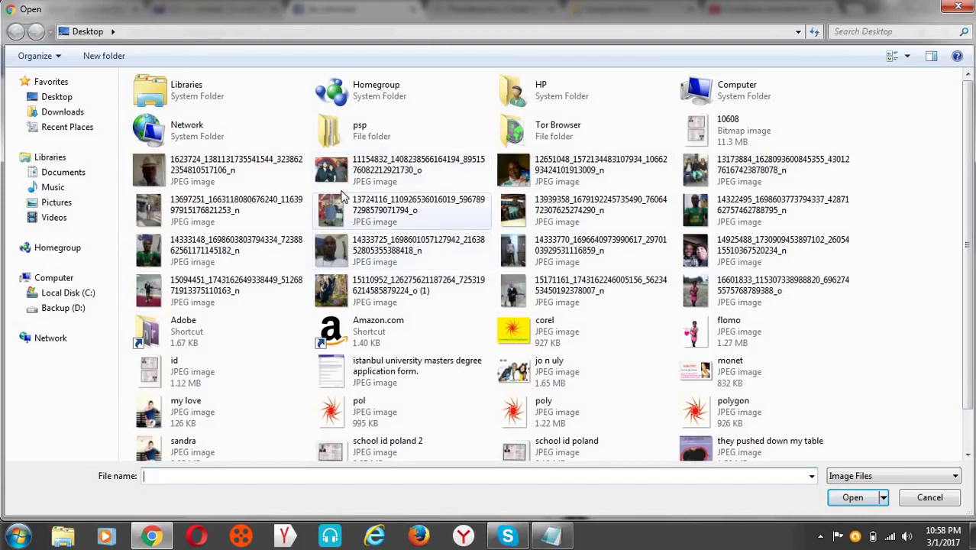
pyautogui.click(336, 212)
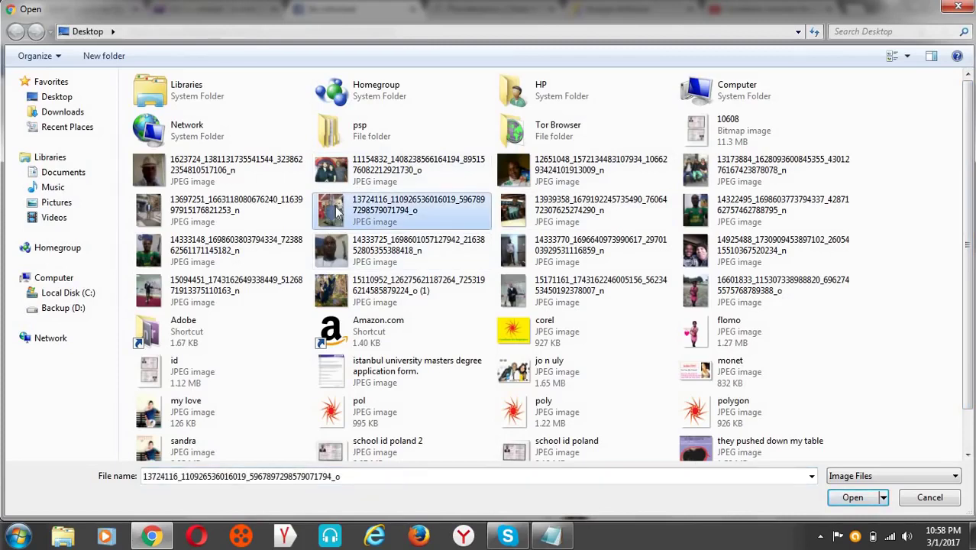
pyautogui.click(850, 497)
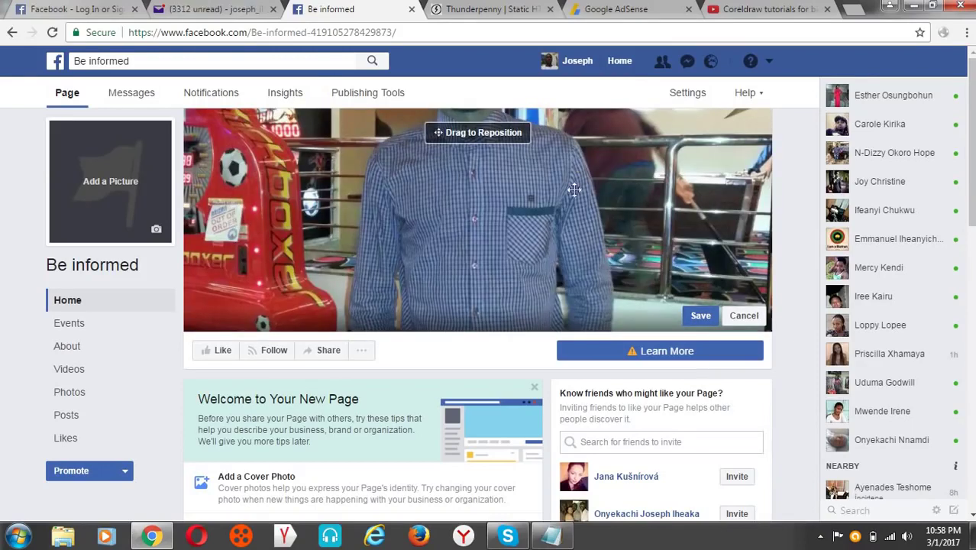
# Step: Reposition the cover photo to show the man's face, then save it
pyautogui.moveTo(573, 190); pyautogui.dragTo(563, 278)
pyautogui.moveTo(561, 203)
pyautogui.mouseDown()
pyautogui.moveTo(564, 263)
pyautogui.moveTo(564, 211)
pyautogui.mouseUp()
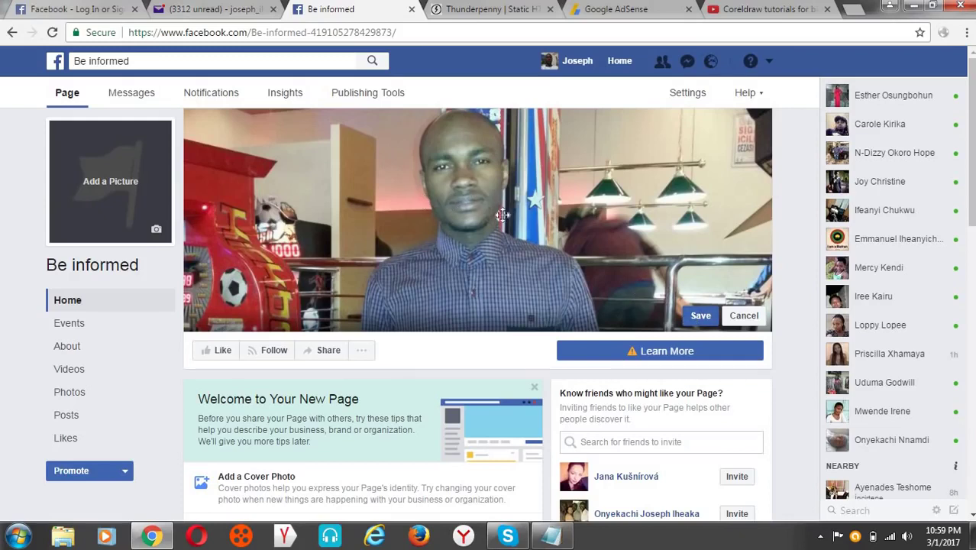
pyautogui.click(704, 317)
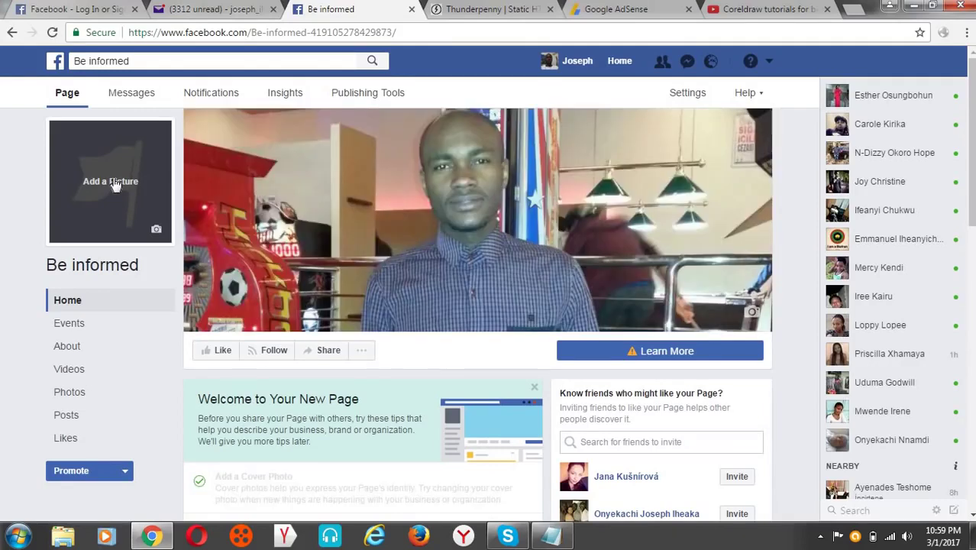
# Step: Upload the photo of the man as the profile picture, adjust the crop, and save it
pyautogui.click(107, 180)
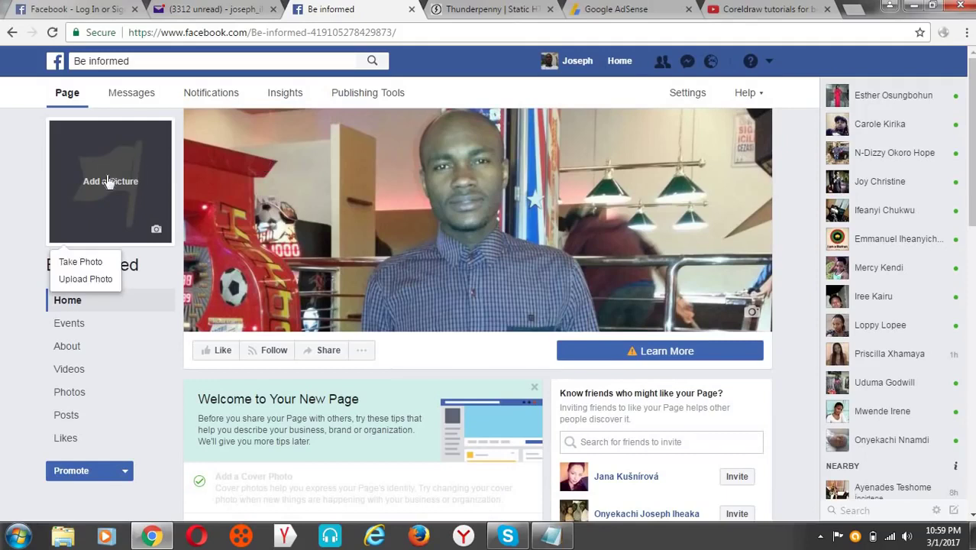
pyautogui.click(81, 281)
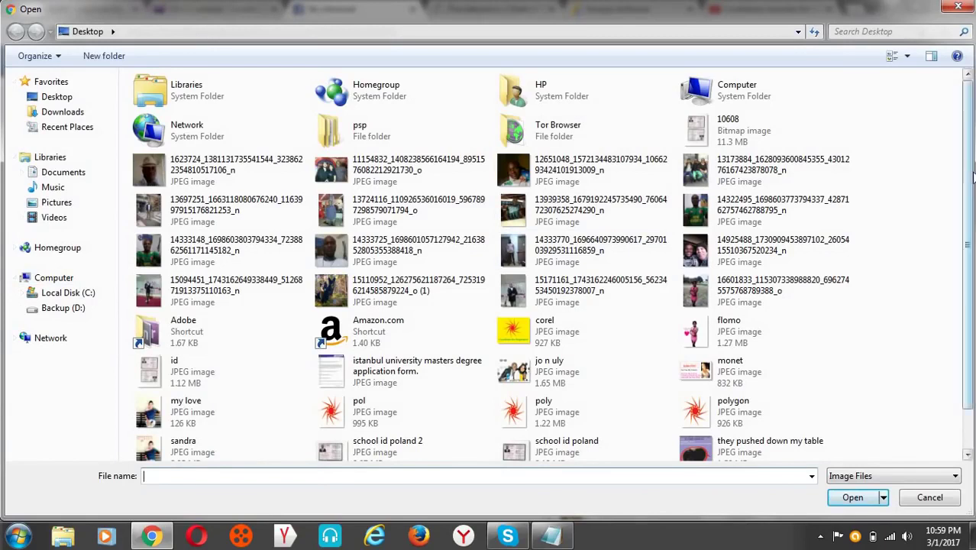
pyautogui.moveTo(972, 177); pyautogui.dragTo(967, 157)
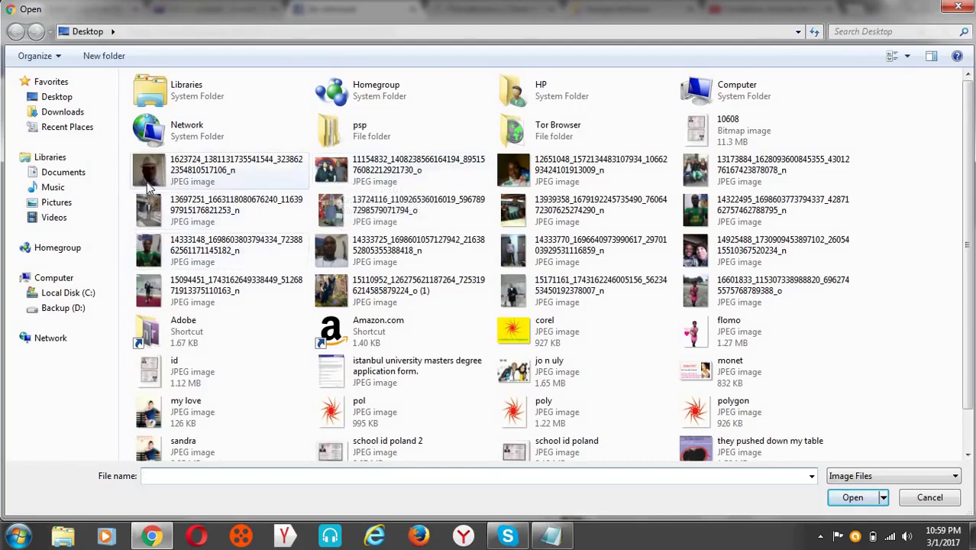
pyautogui.click(339, 176)
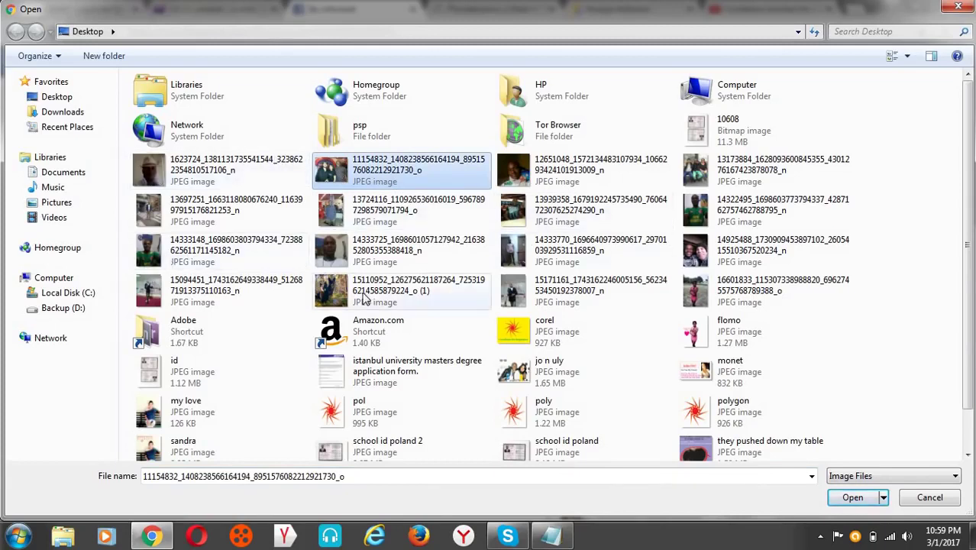
pyautogui.click(324, 214)
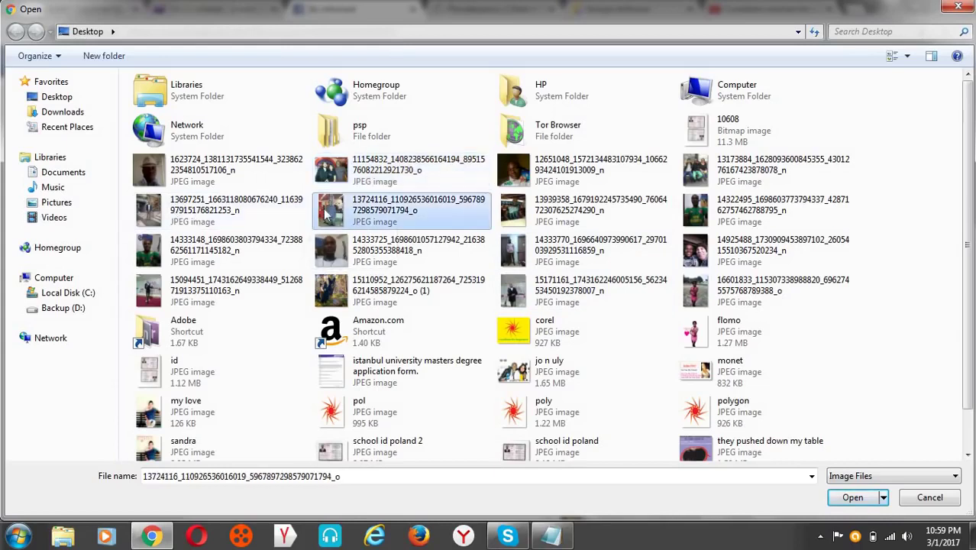
pyautogui.click(842, 501)
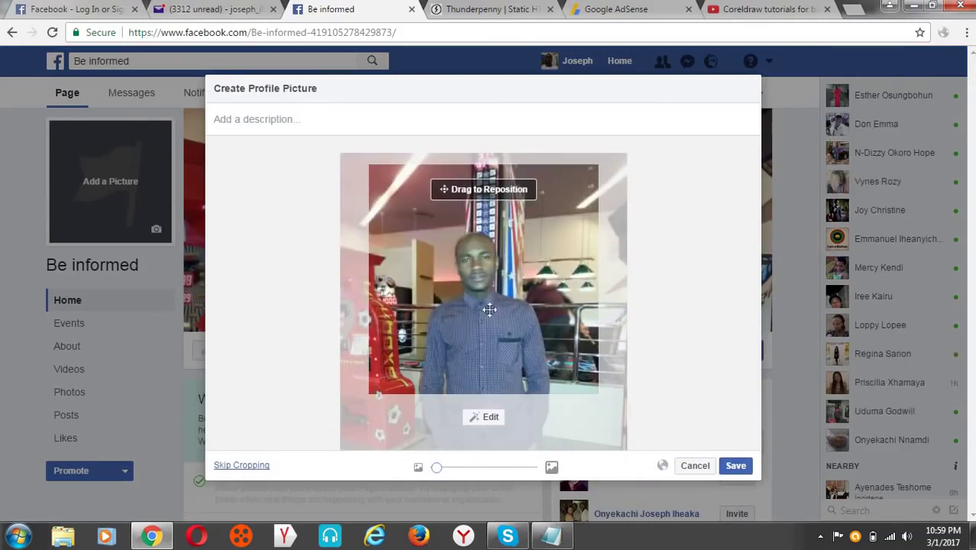
pyautogui.moveTo(489, 312); pyautogui.dragTo(491, 293)
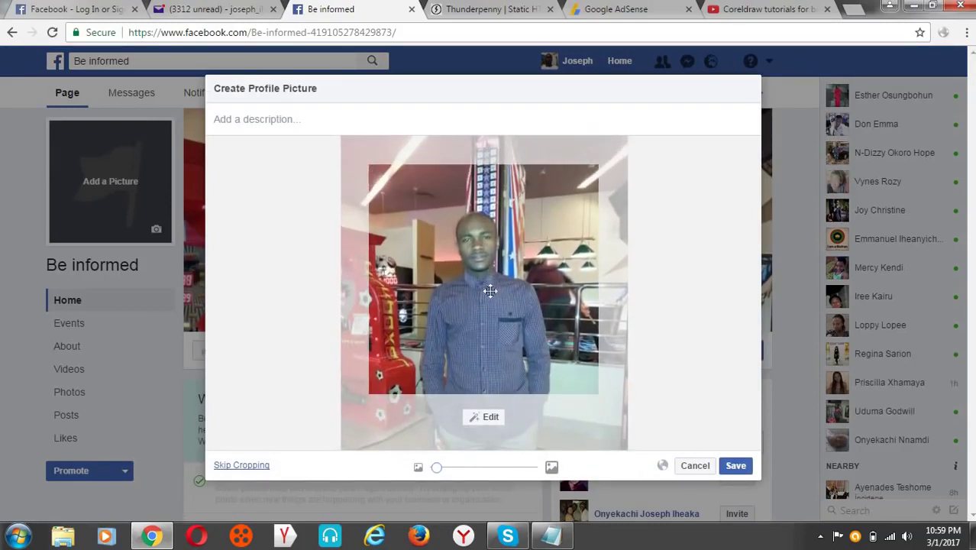
pyautogui.click(728, 464)
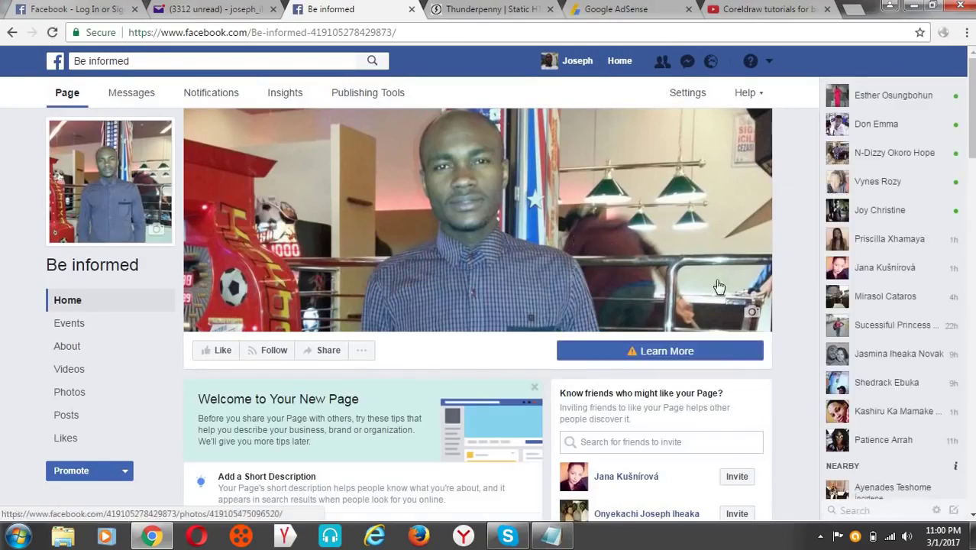
# Step: Through Change Cover, upload the Desktop photo of three people and save it as cover
pyautogui.click(749, 311)
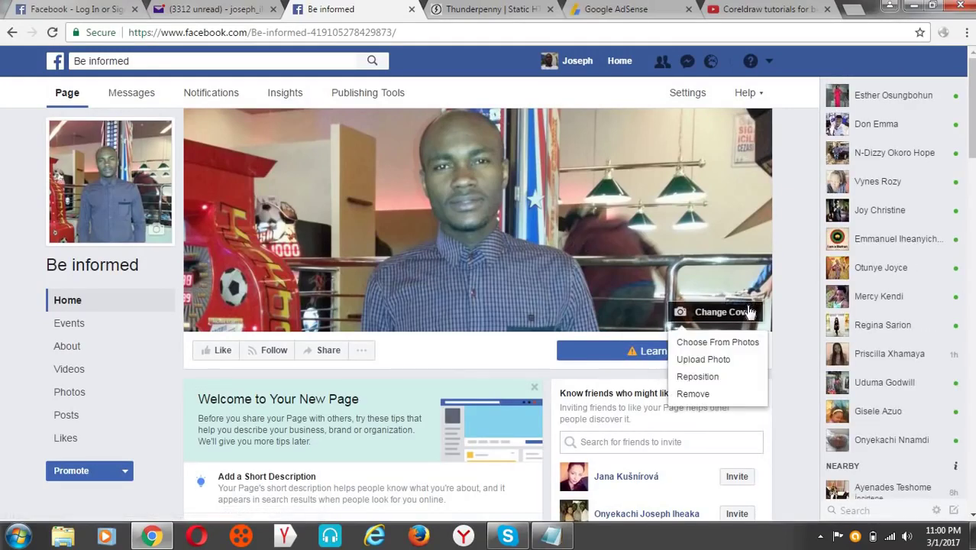
pyautogui.click(716, 356)
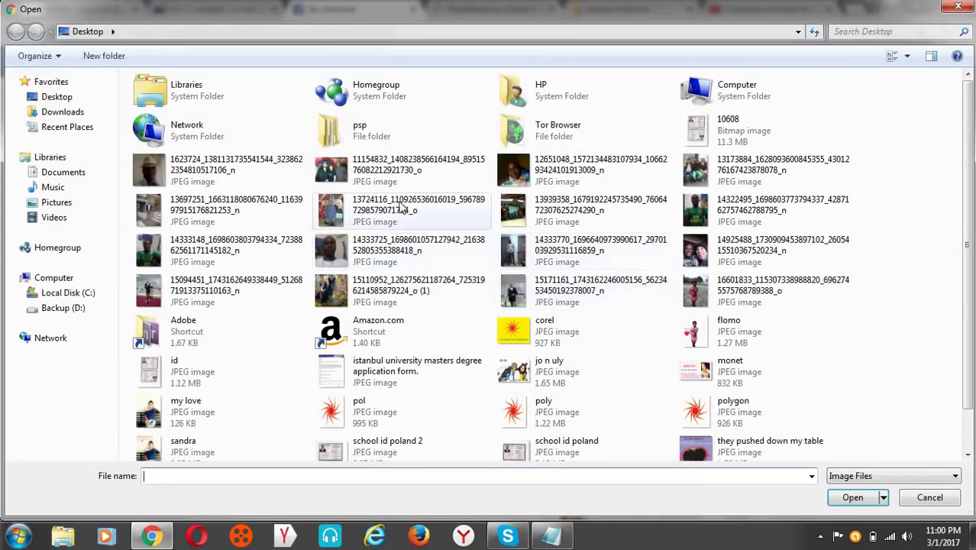
pyautogui.click(382, 177)
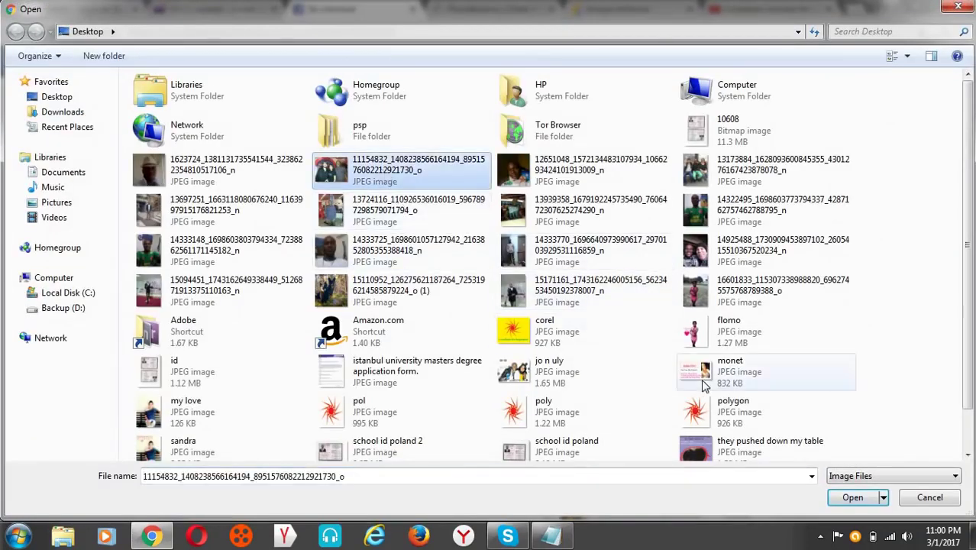
pyautogui.click(846, 497)
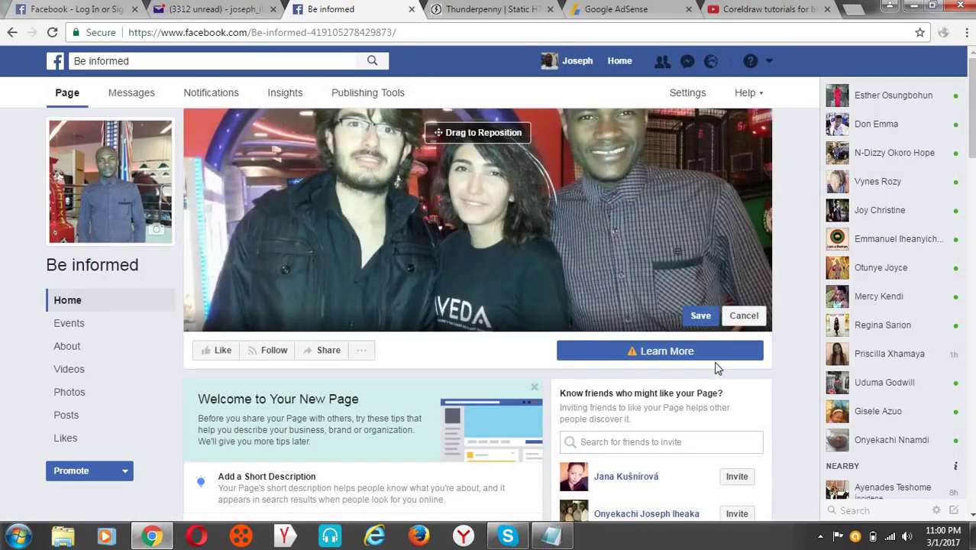
pyautogui.click(700, 315)
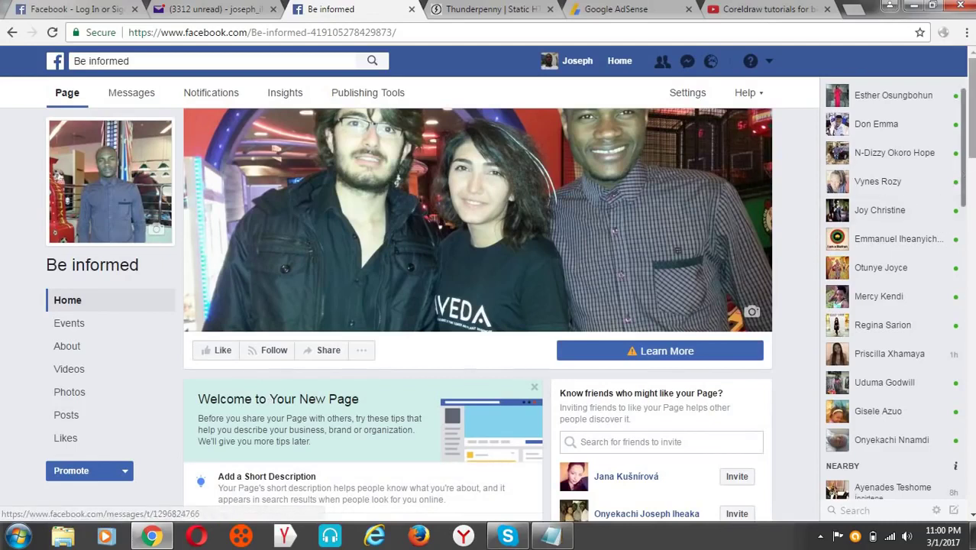
# Step: Save the short description 'be informed, get news and know what is happening within your surrounding'
pyautogui.scroll(-2, 971, 190)
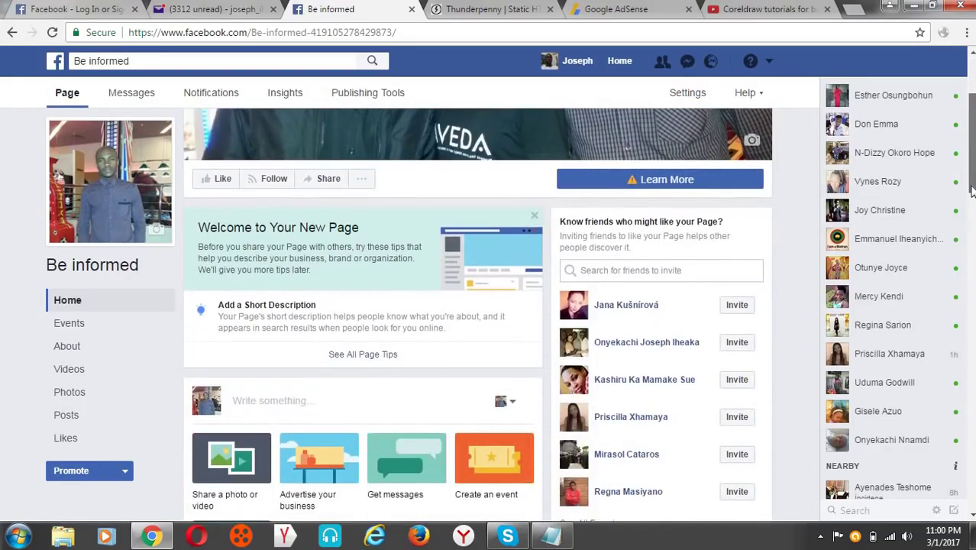
pyautogui.scroll(1, 535, 290)
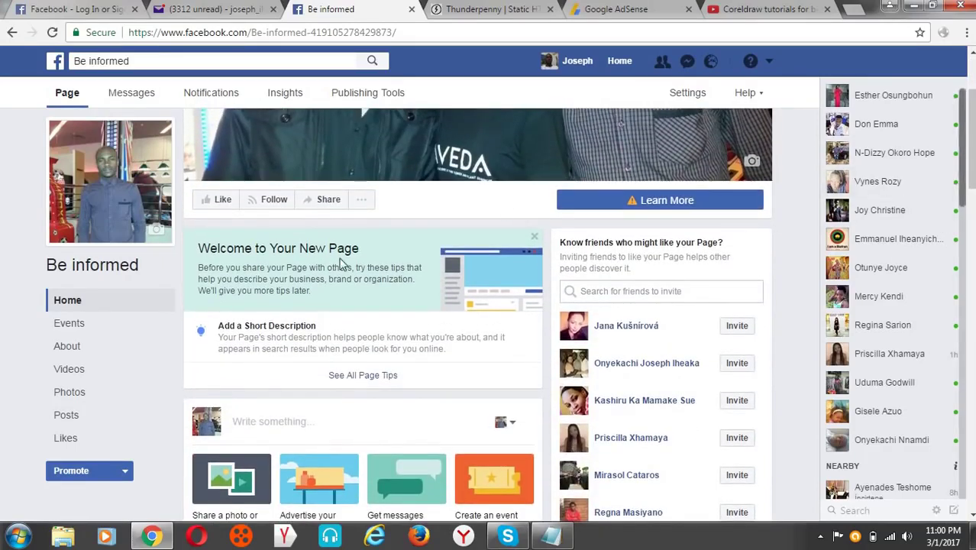
pyautogui.click(305, 337)
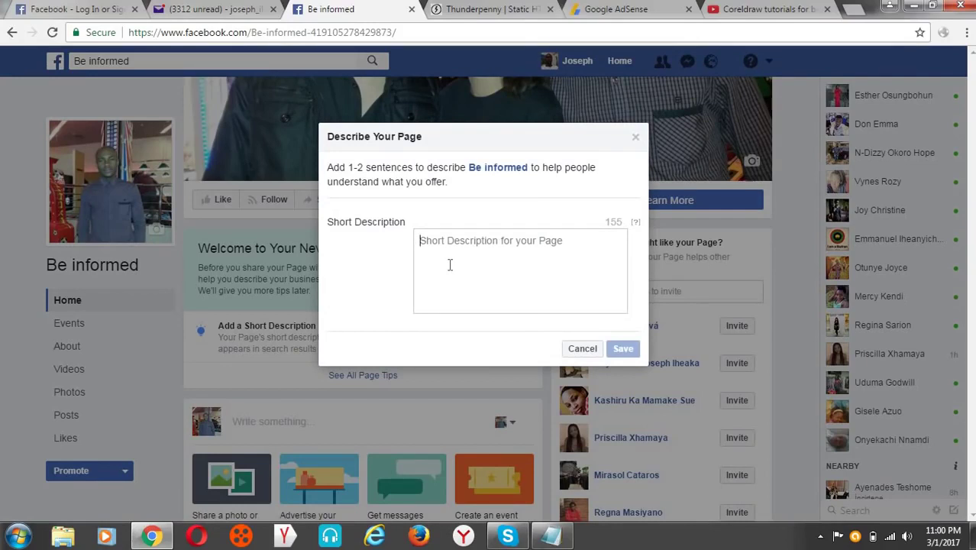
pyautogui.write('be inform')
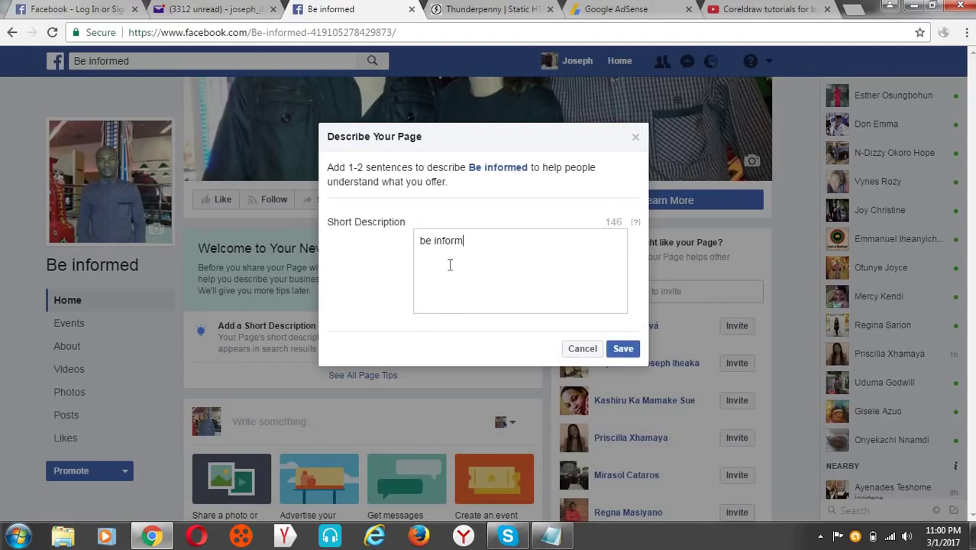
pyautogui.write('ed, get news an')
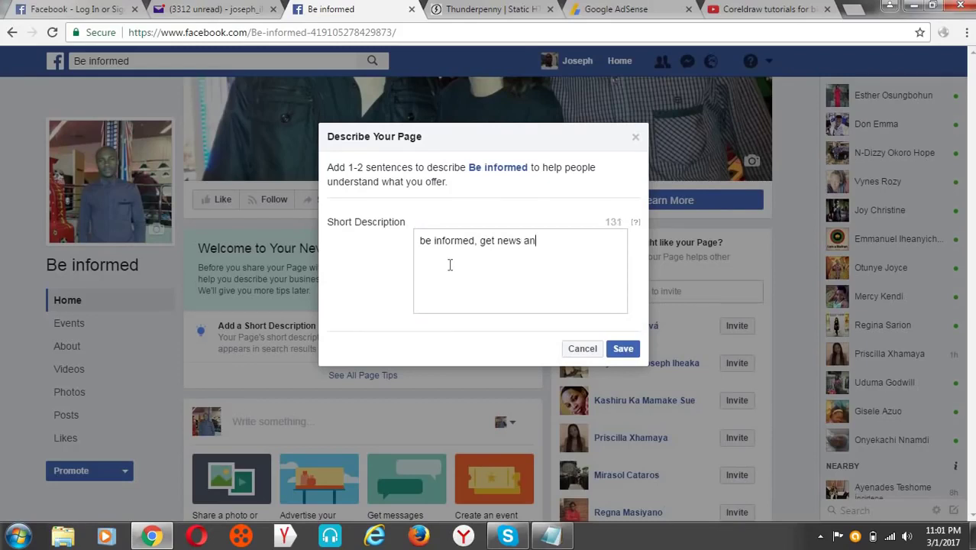
pyautogui.write('d know what is happ')
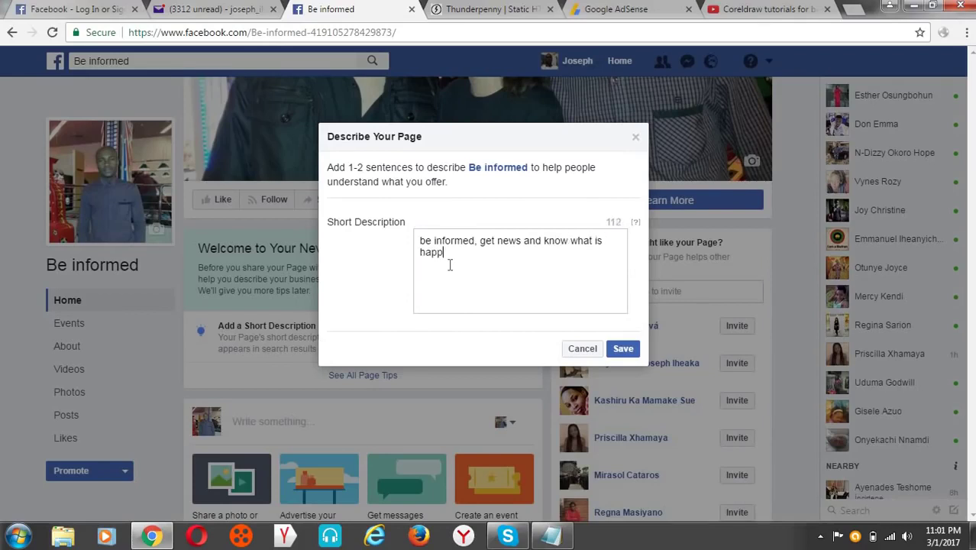
pyautogui.write('ening within yo')
pyautogui.press('BackSpace')
pyautogui.press('BackSpace')
pyautogui.press('BackSpace')
pyautogui.press('BackSpace')
pyautogui.press('BackSpace')
pyautogui.press('BackSpace')
pyautogui.press('BackSpace')
pyautogui.press('BackSpace')
pyautogui.press('BackSpace')
pyautogui.write('within your surround')
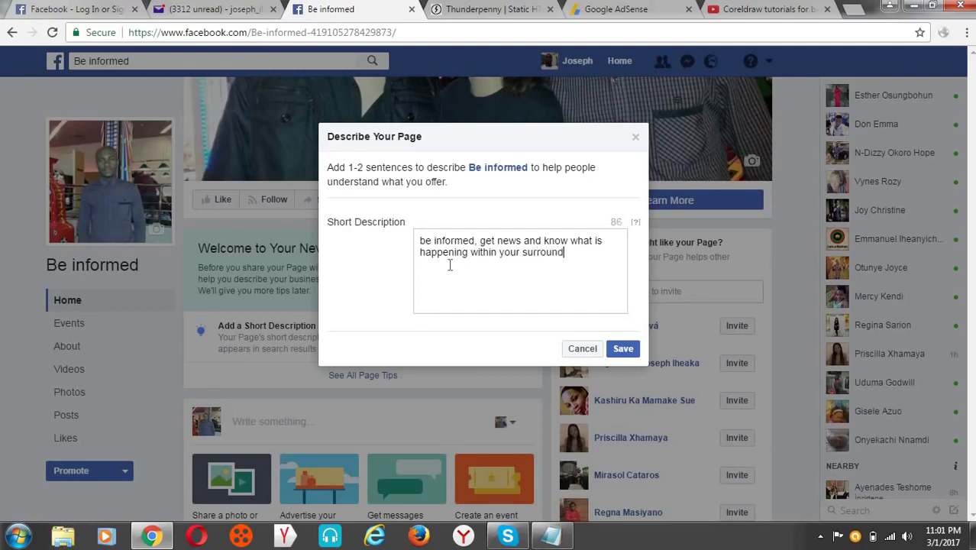
pyautogui.write('ing')
pyautogui.click(629, 349)
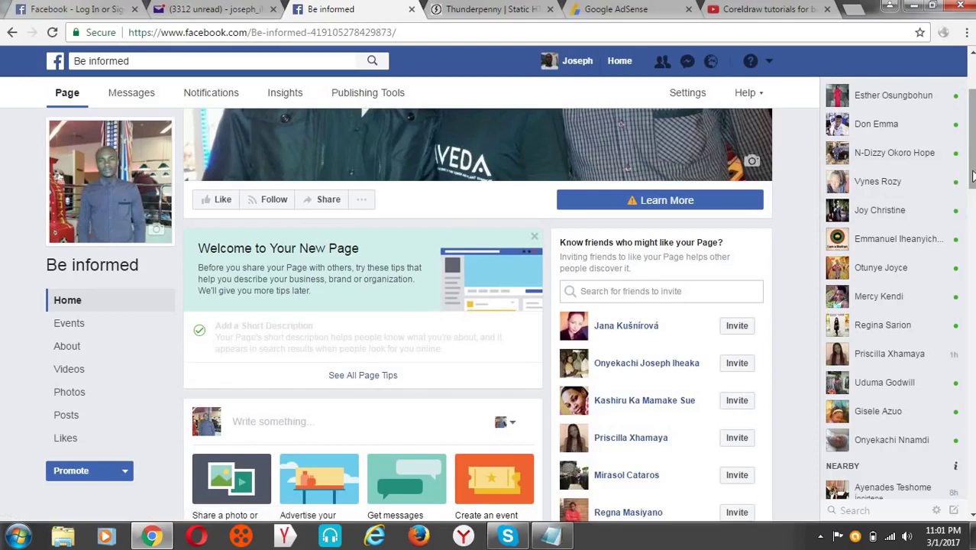
# Step: Close the Welcome to Your New Page tips panel
pyautogui.scroll(-2, 972, 176)
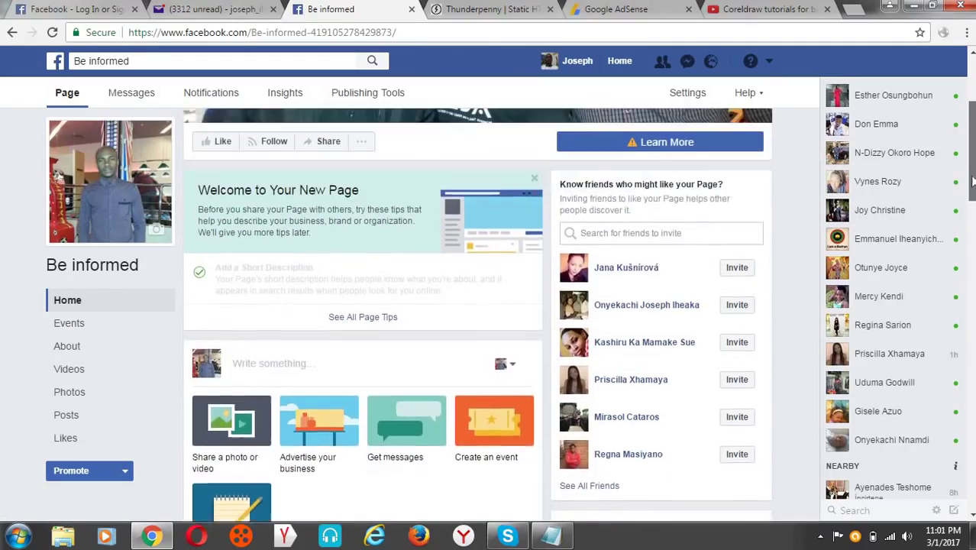
pyautogui.scroll(2, 971, 180)
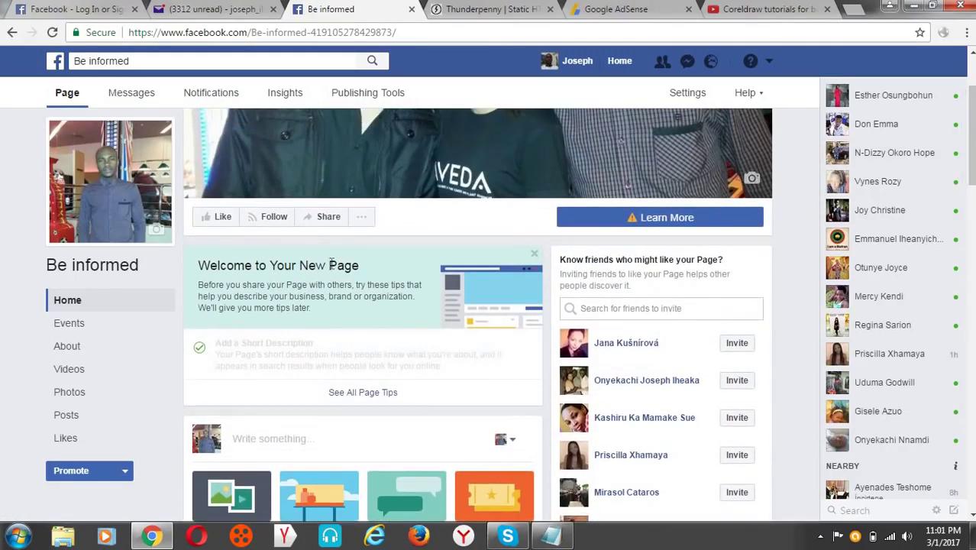
pyautogui.click(535, 253)
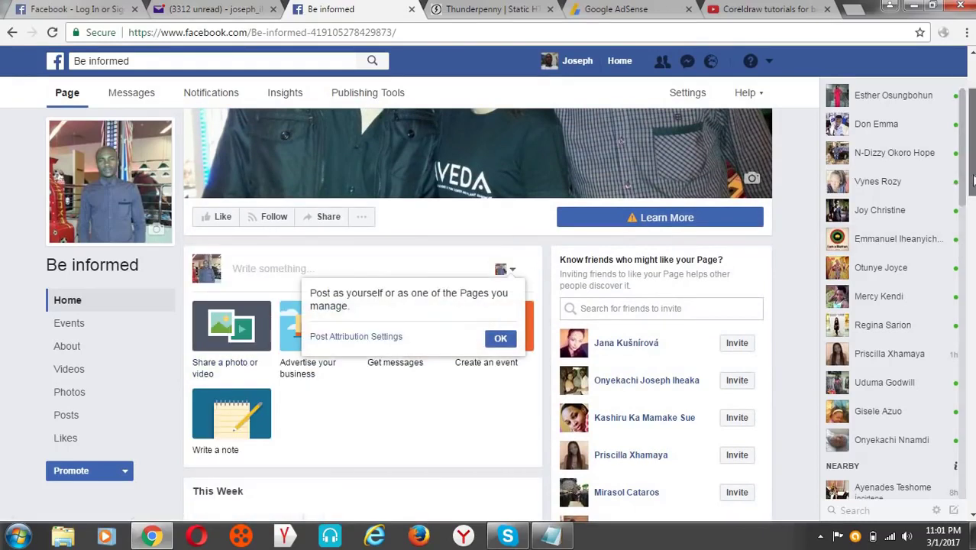
pyautogui.scroll(-3, 971, 225)
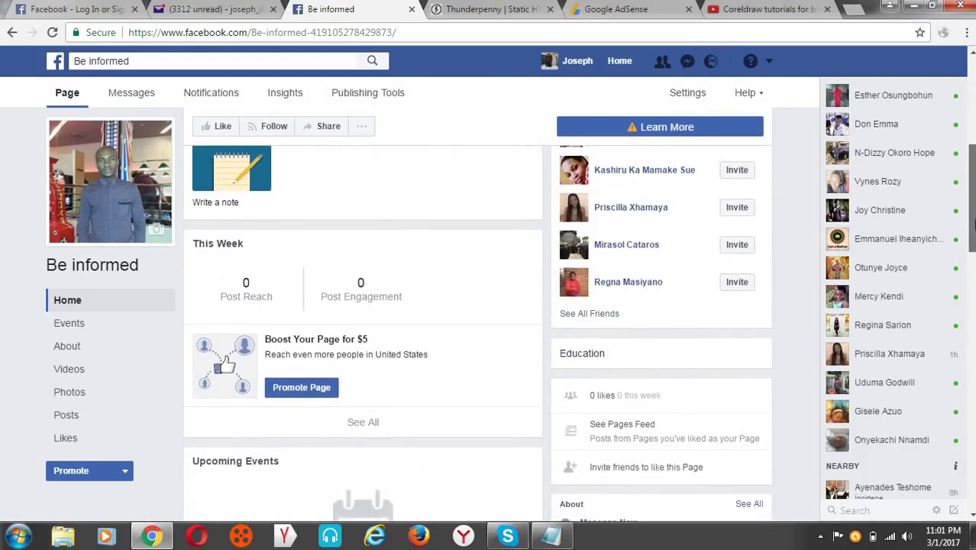
pyautogui.moveTo(972, 225); pyautogui.dragTo(956, 136)
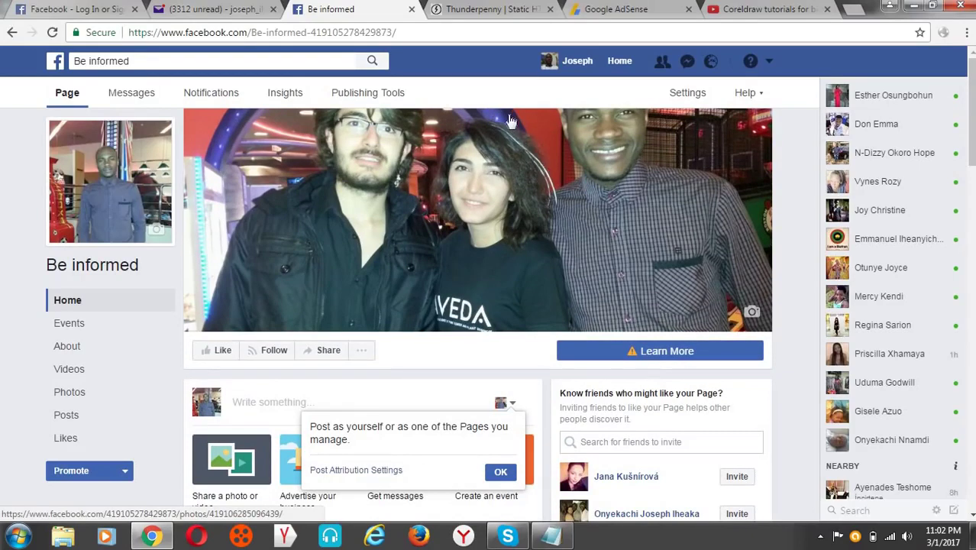
# Step: Search Facebook for 'static html' and pick the static html thunderpenny suggestion
pyautogui.click(219, 61)
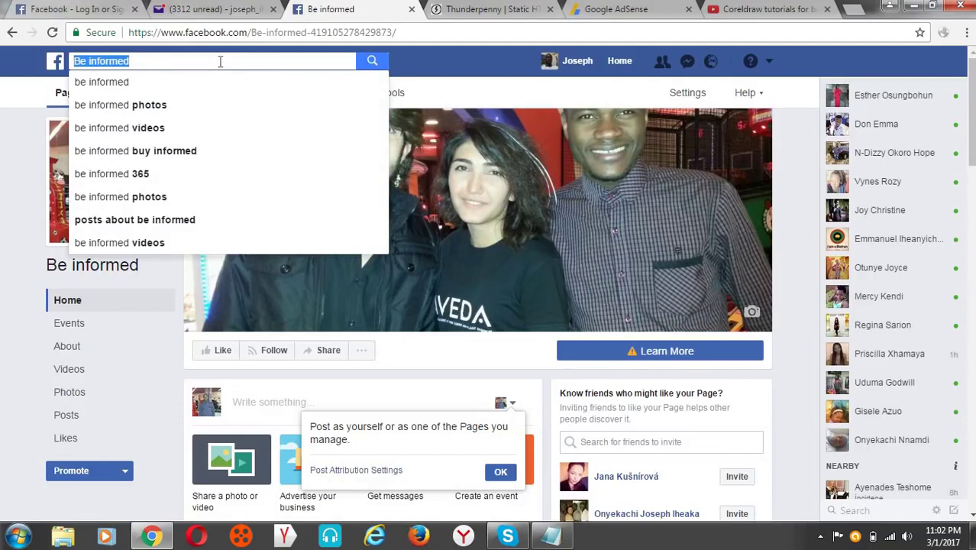
pyautogui.click(581, 71)
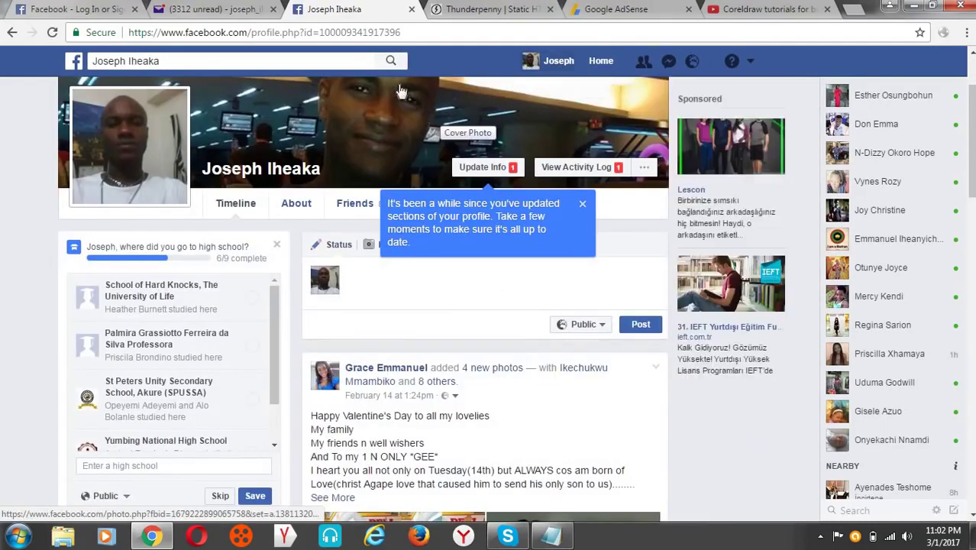
pyautogui.click(332, 58)
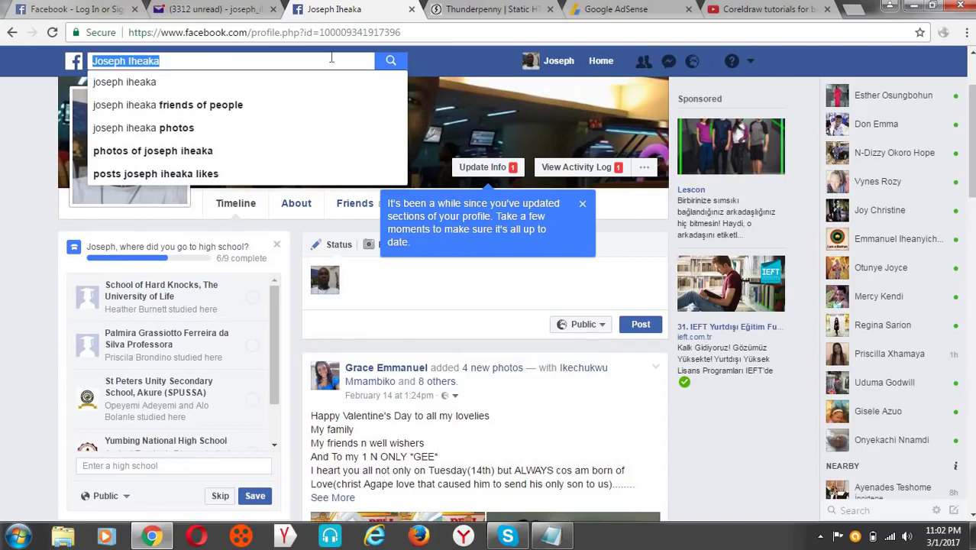
pyautogui.write('stat')
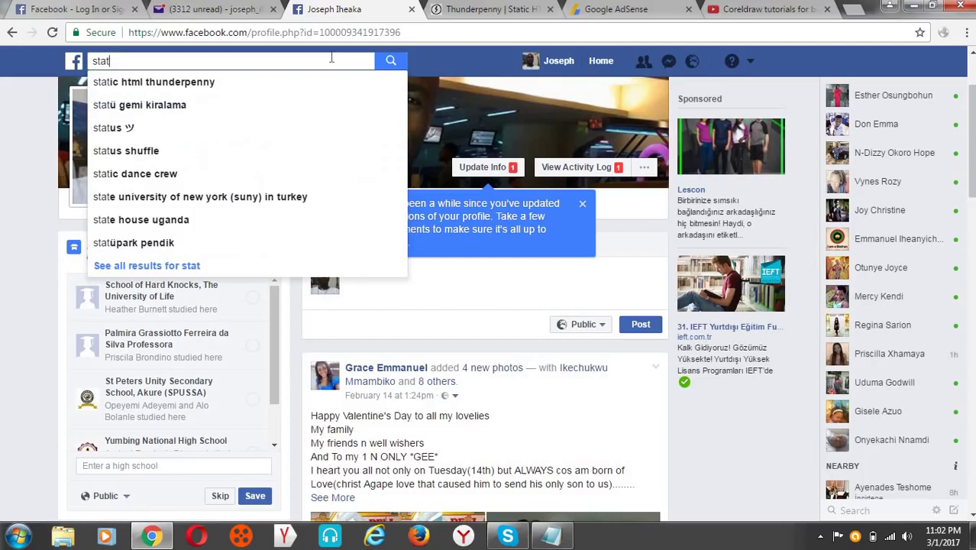
pyautogui.write('ic ht')
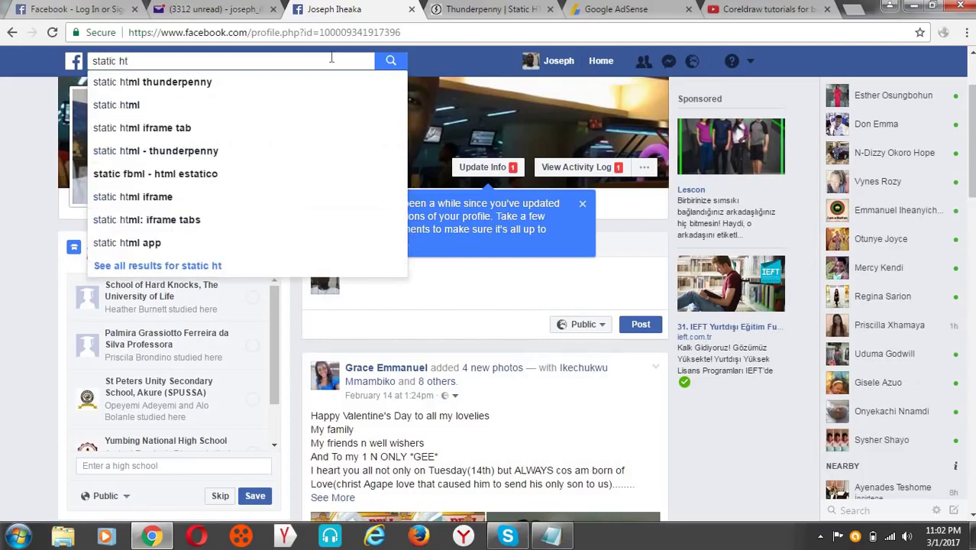
pyautogui.write('ml')
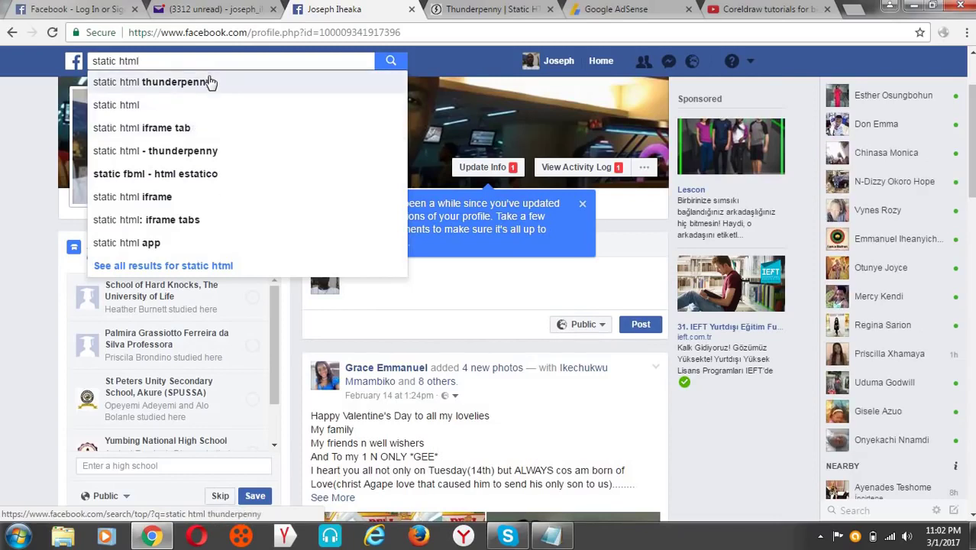
pyautogui.click(211, 83)
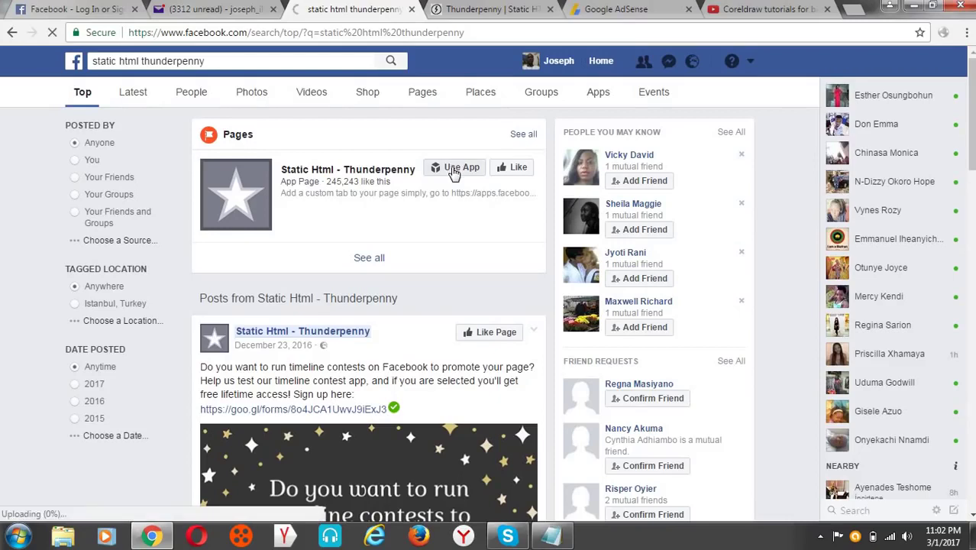
# Step: Launch the Static Html - Thunderpenny app and try its add-to-page option
pyautogui.click(454, 171)
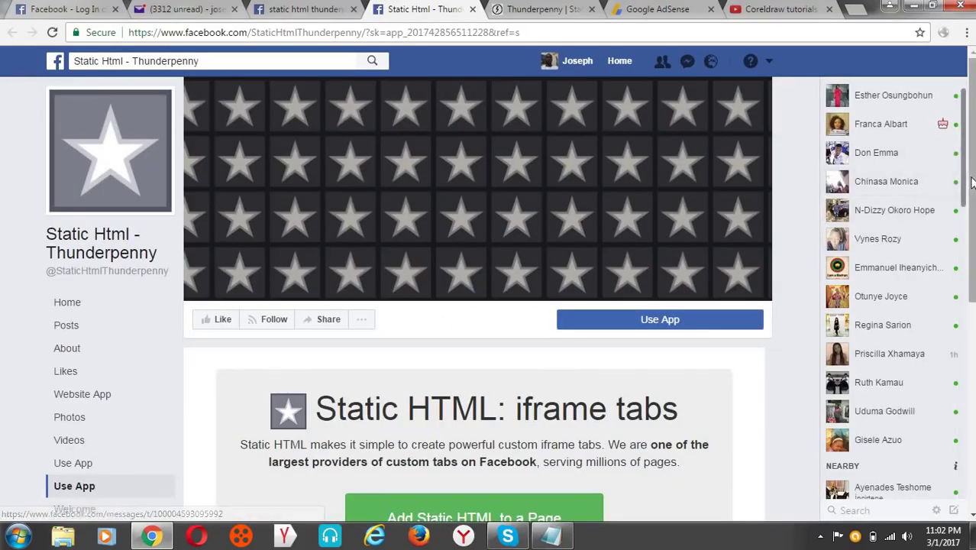
pyautogui.scroll(-1, 608, 387)
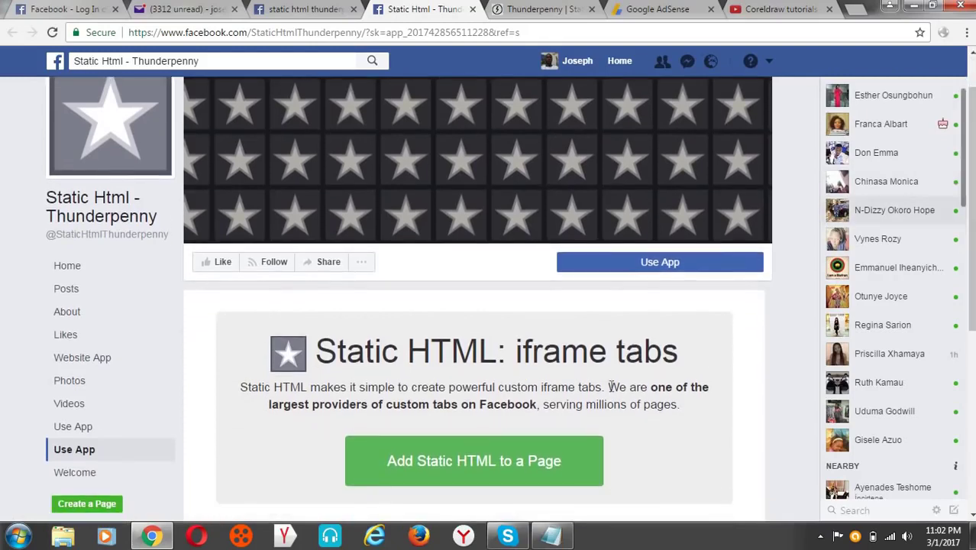
pyautogui.click(554, 462)
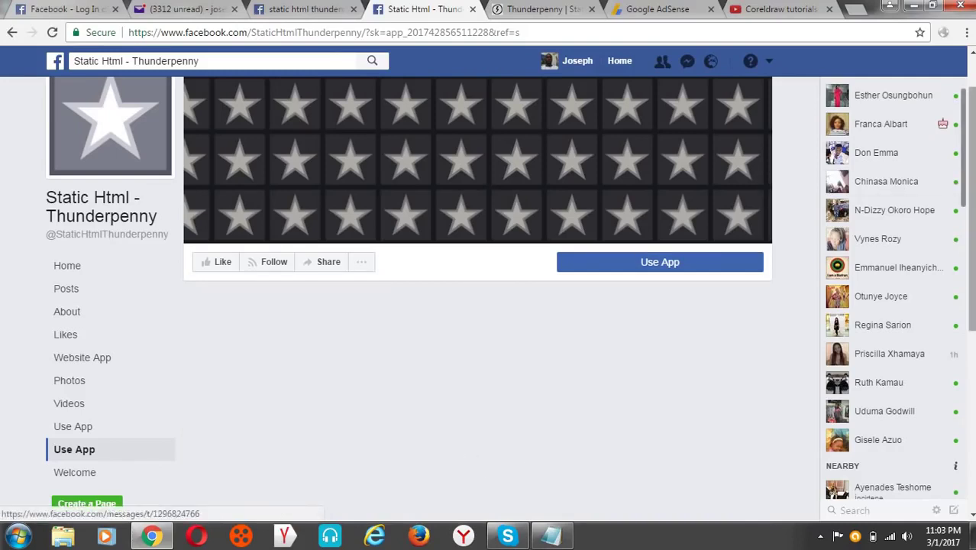
pyautogui.moveTo(971, 198); pyautogui.dragTo(973, 282)
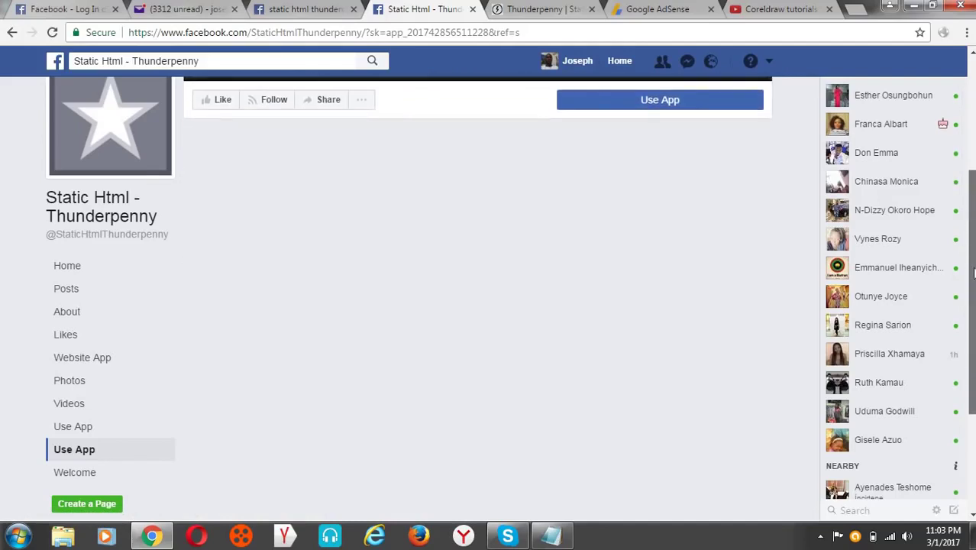
pyautogui.scroll(2, 610, 213)
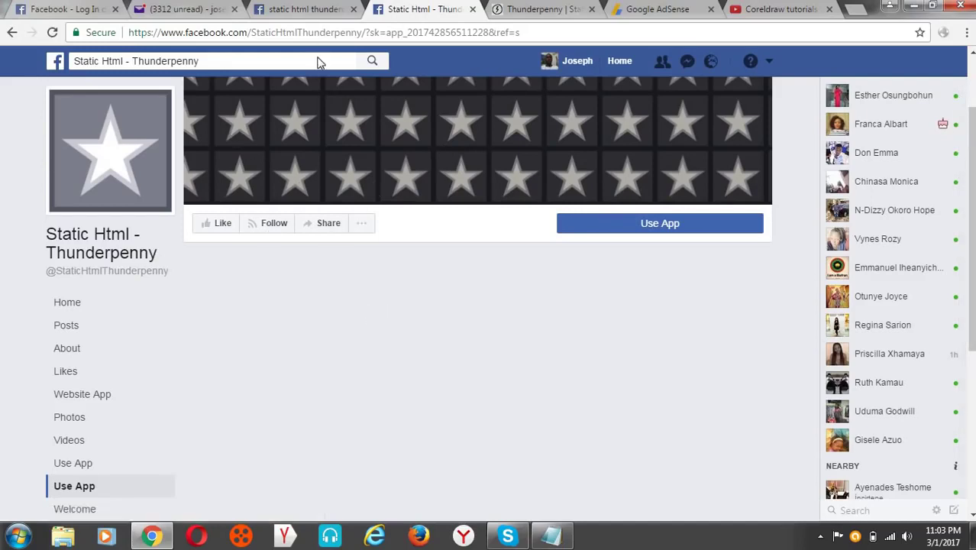
pyautogui.click(631, 232)
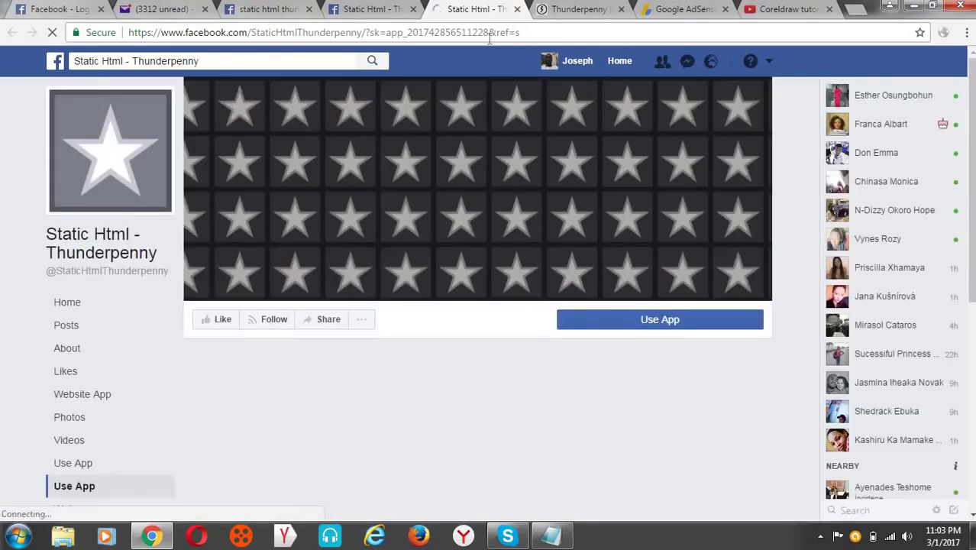
# Step: Close the duplicate Static Html tab and open the Static HTML add-tab page
pyautogui.click(397, 7)
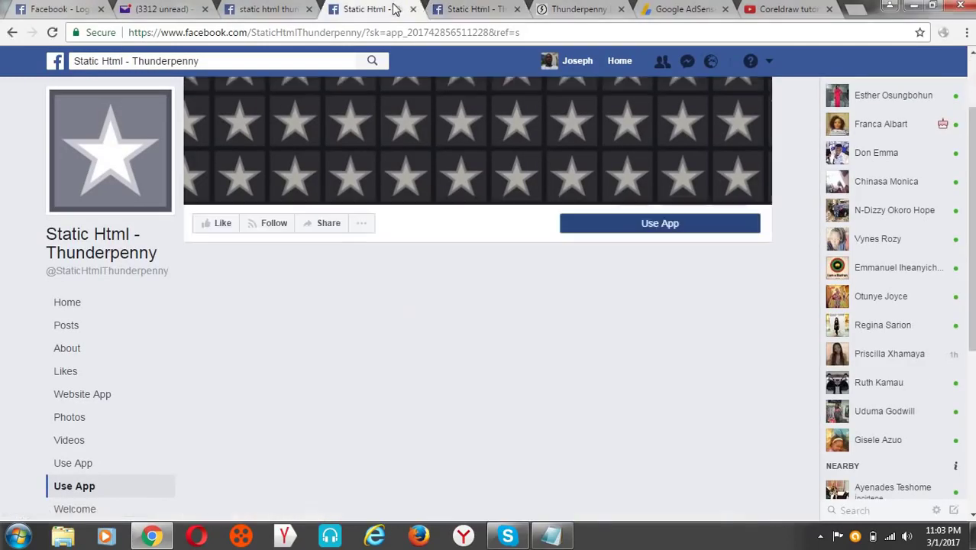
pyautogui.click(413, 9)
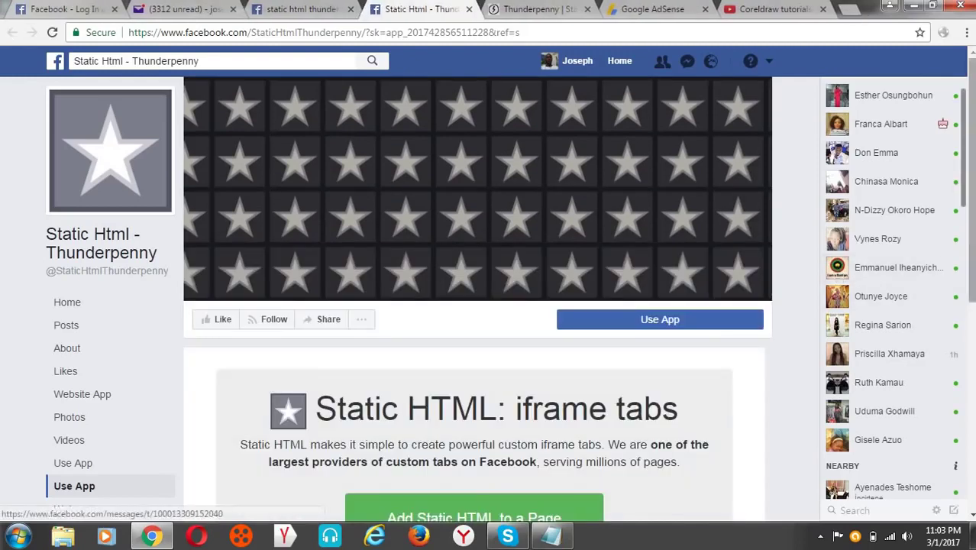
pyautogui.scroll(-2, 970, 168)
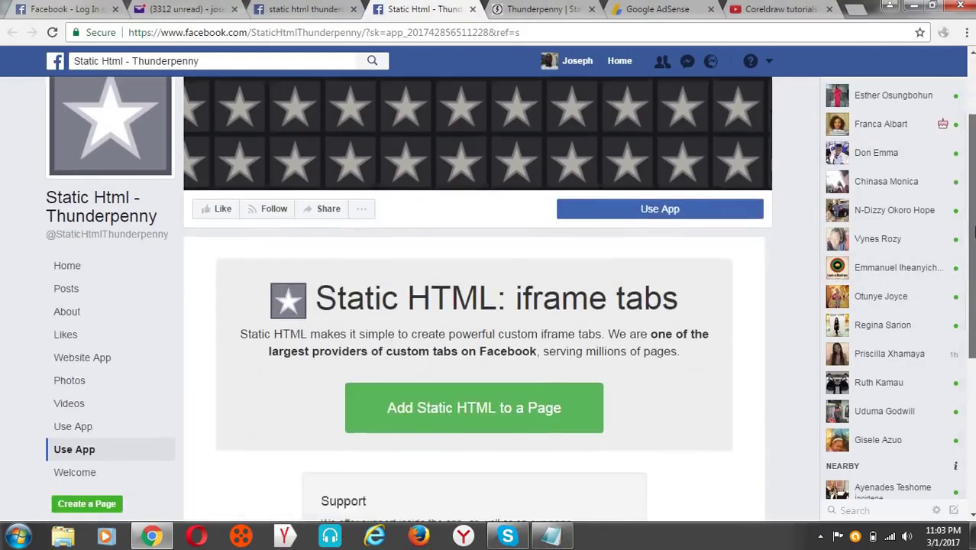
pyautogui.click(497, 392)
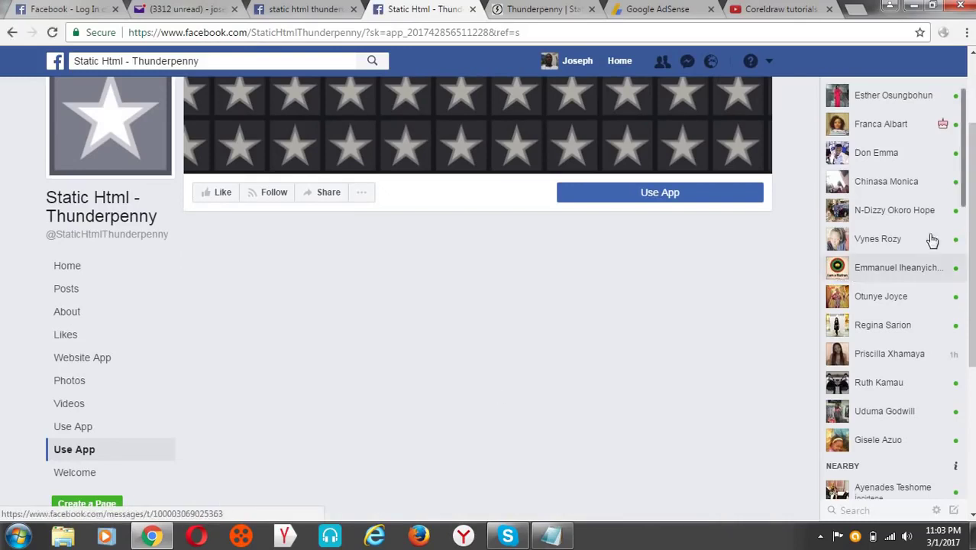
pyautogui.moveTo(972, 208)
pyautogui.mouseDown()
pyautogui.moveTo(972, 303)
pyautogui.moveTo(963, 220)
pyautogui.mouseUp()
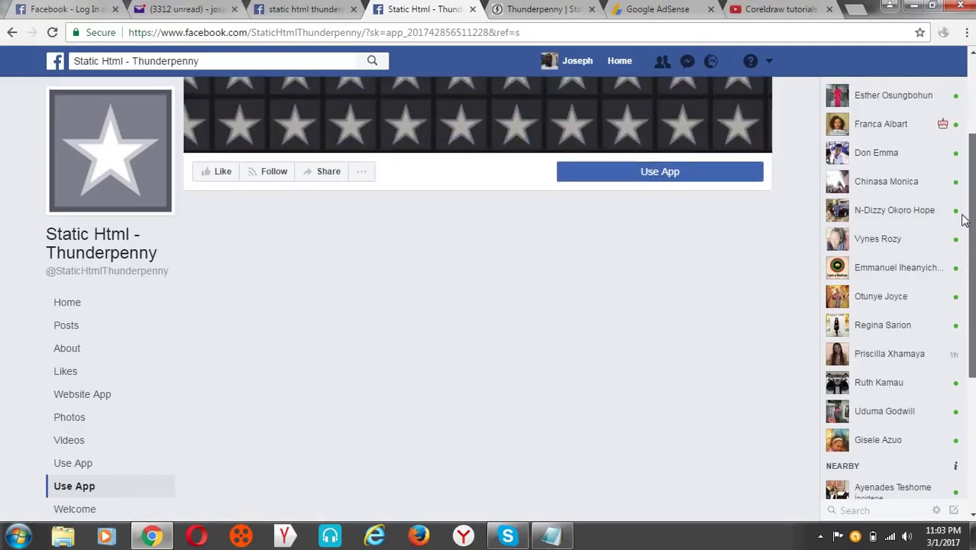
pyautogui.moveTo(963, 220); pyautogui.dragTo(951, 122)
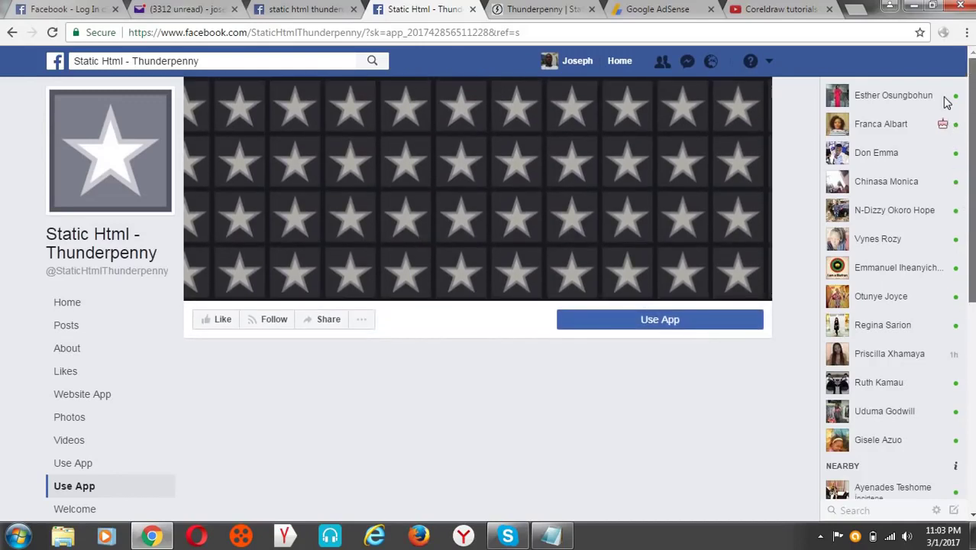
pyautogui.click(594, 325)
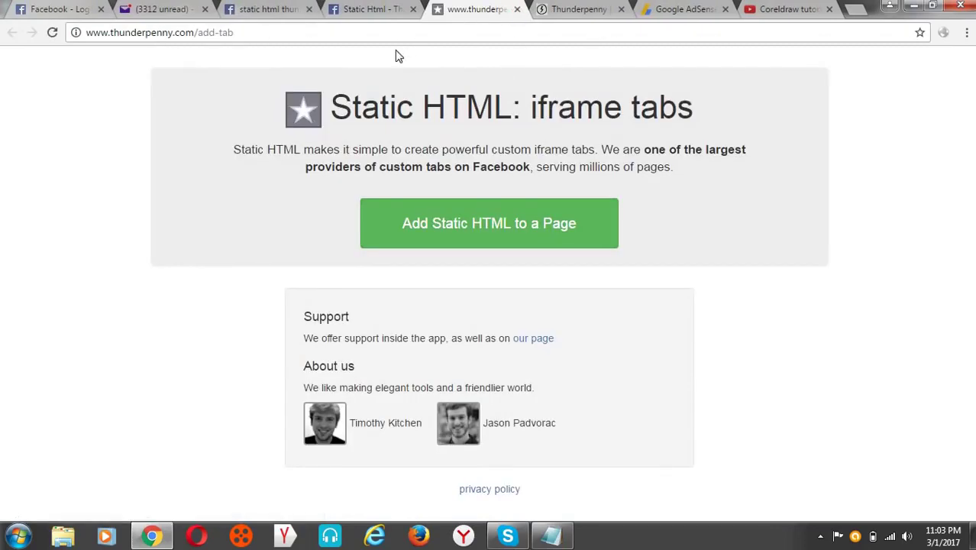
# Step: Close the leftover tab and add the Static HTML page tab to Be informed
pyautogui.click(412, 9)
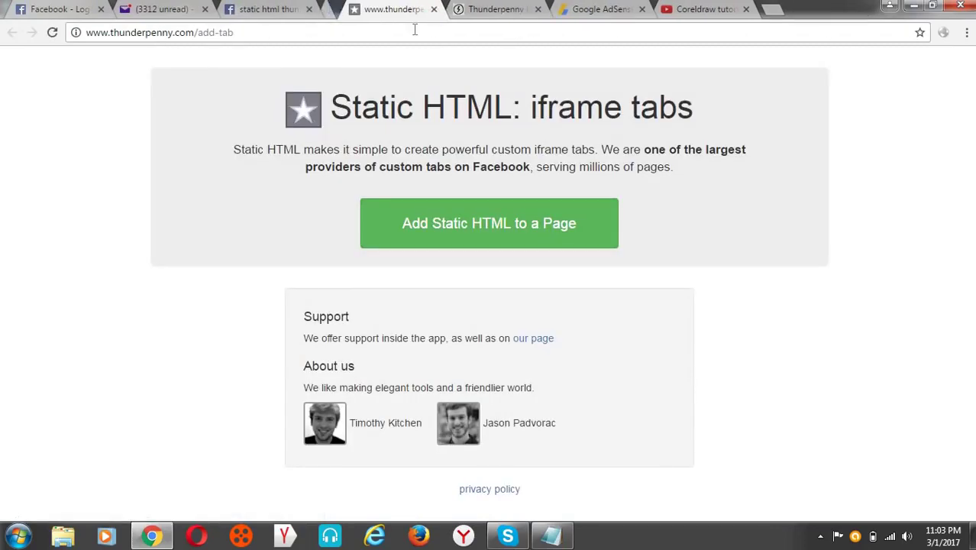
pyautogui.click(459, 220)
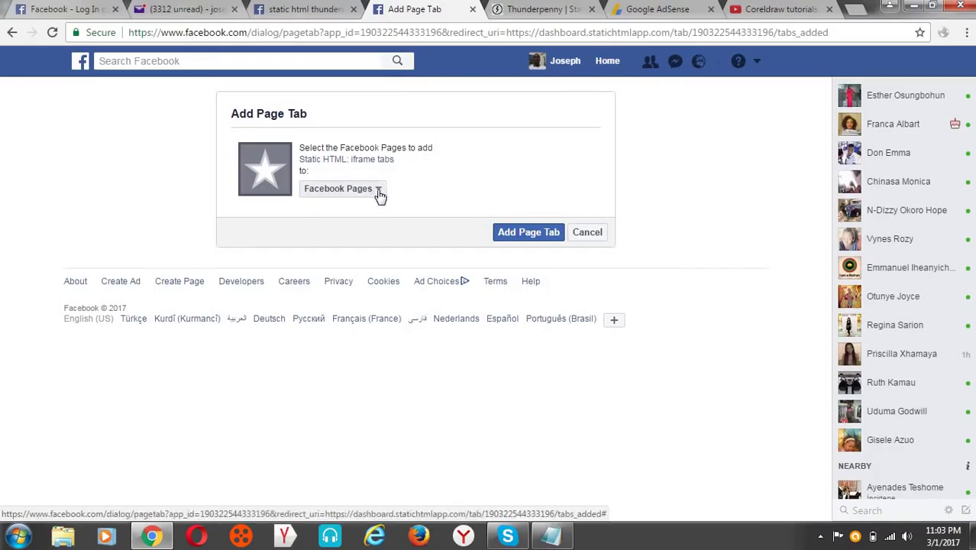
pyautogui.click(379, 196)
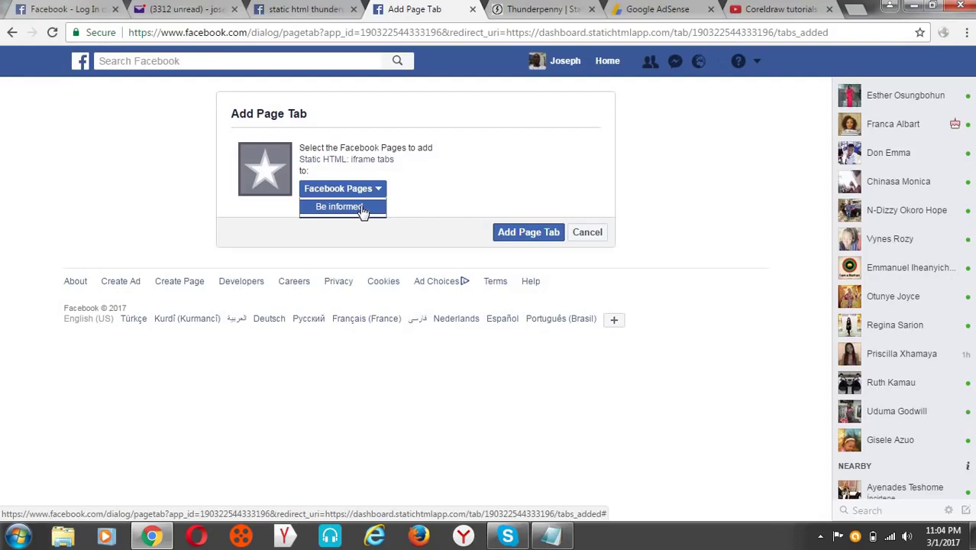
pyautogui.click(363, 208)
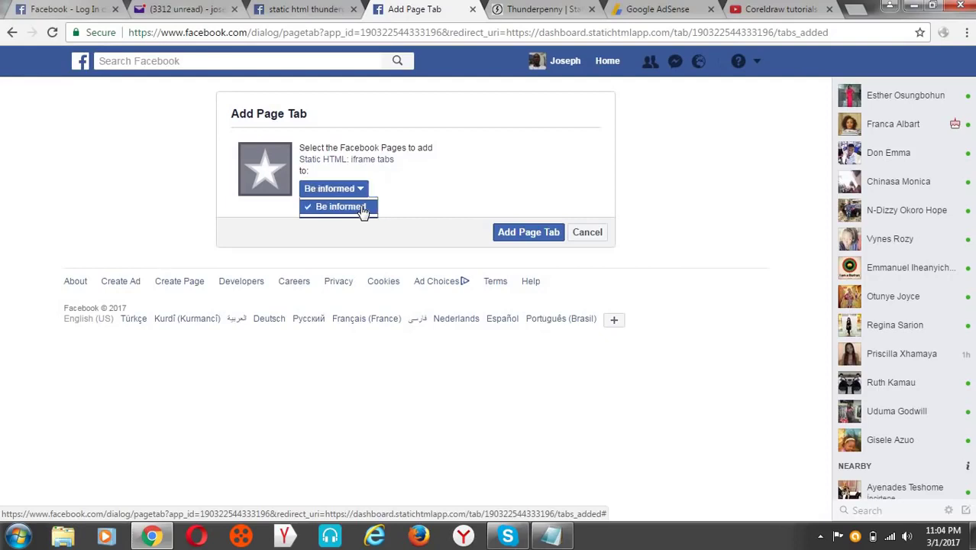
pyautogui.click(513, 235)
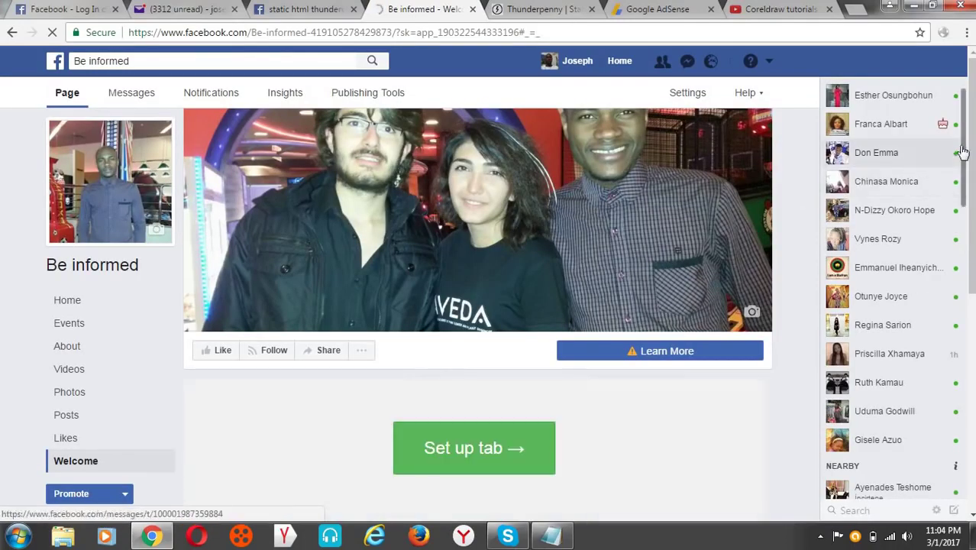
# Step: Scroll down the Be informed Welcome tab and choose Set up tab to launch the Thunderpenny editor
pyautogui.moveTo(973, 160)
pyautogui.mouseDown()
pyautogui.moveTo(971, 215)
pyautogui.moveTo(966, 143)
pyautogui.mouseUp()
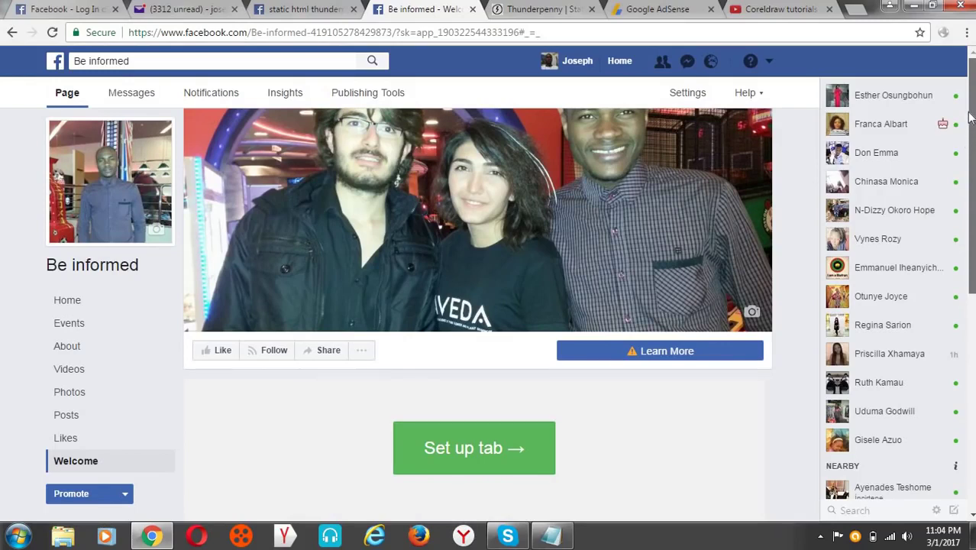
pyautogui.moveTo(970, 145); pyautogui.dragTo(970, 207)
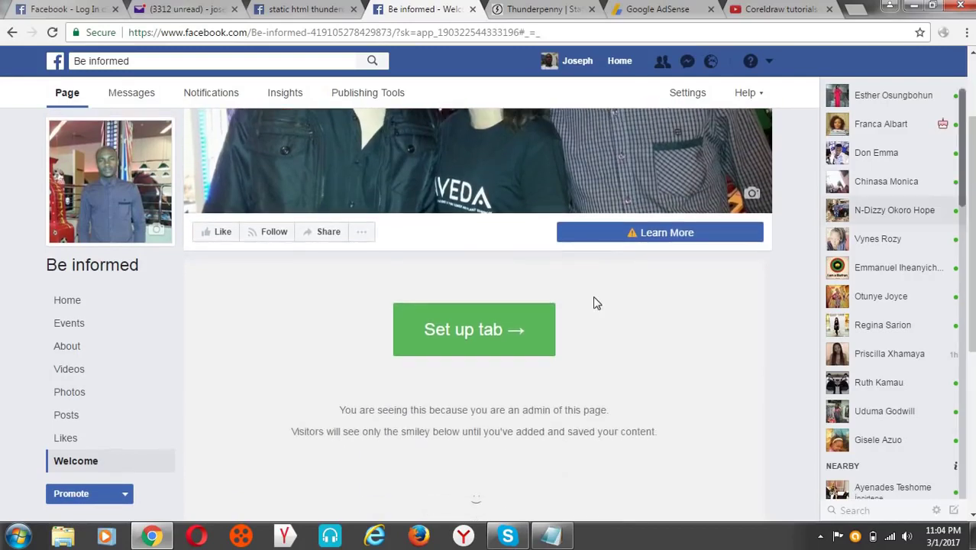
pyautogui.click(463, 349)
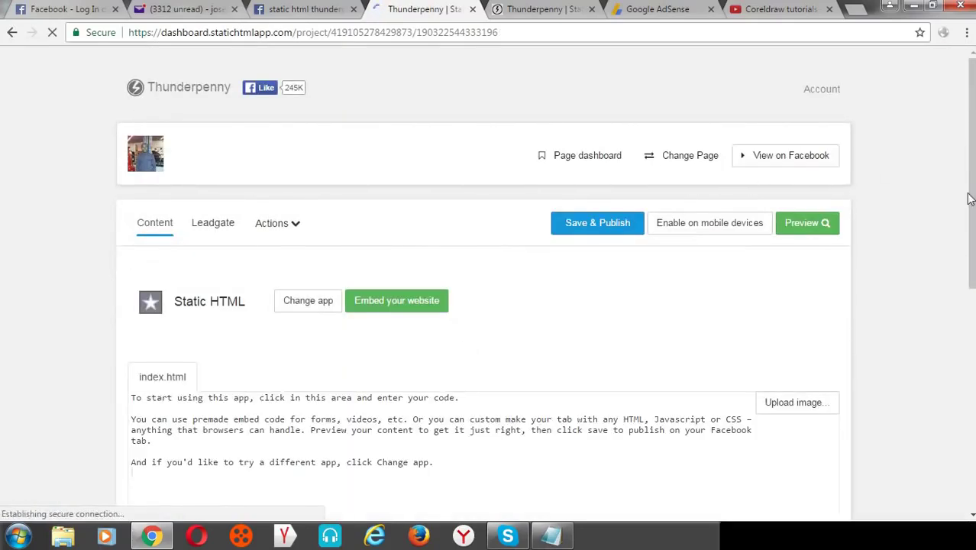
# Step: Dismiss the Avast popup and close the older Thunderpenny, Google AdSense and CorelDraw tutorial tabs
pyautogui.click(959, 335)
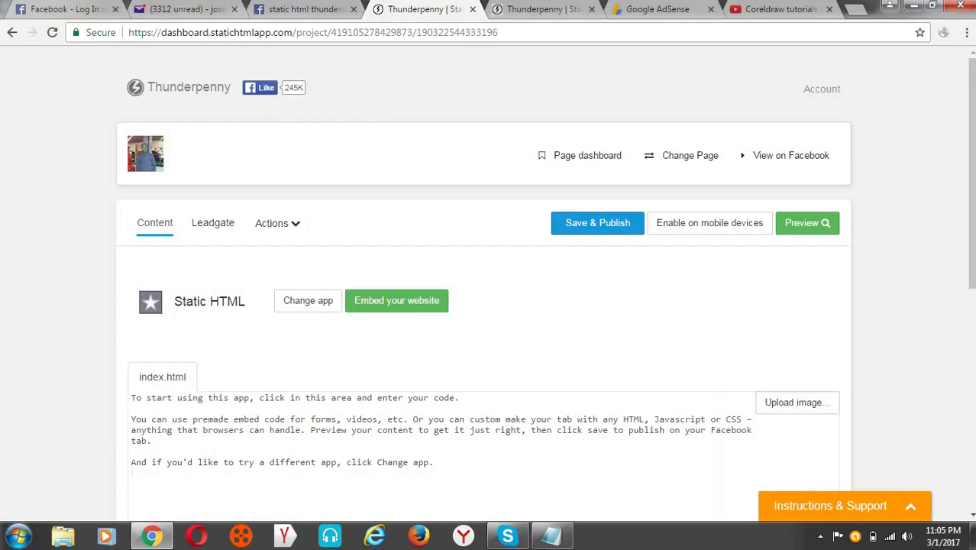
pyautogui.click(553, 11)
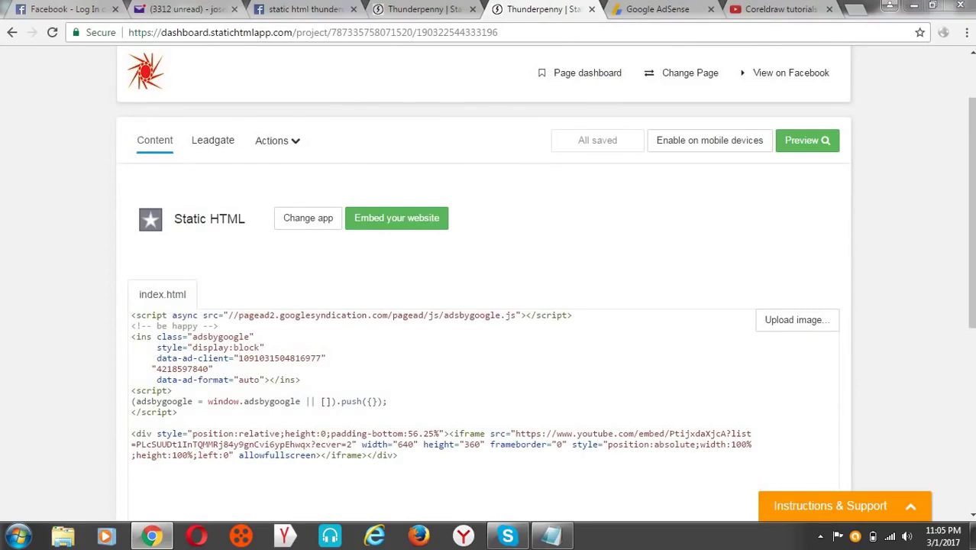
pyautogui.click(449, 7)
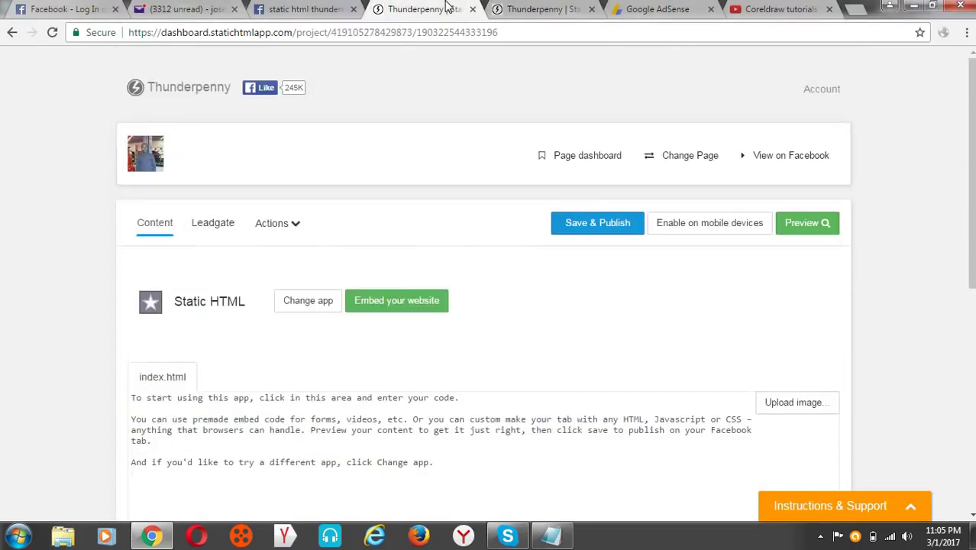
pyautogui.click(592, 9)
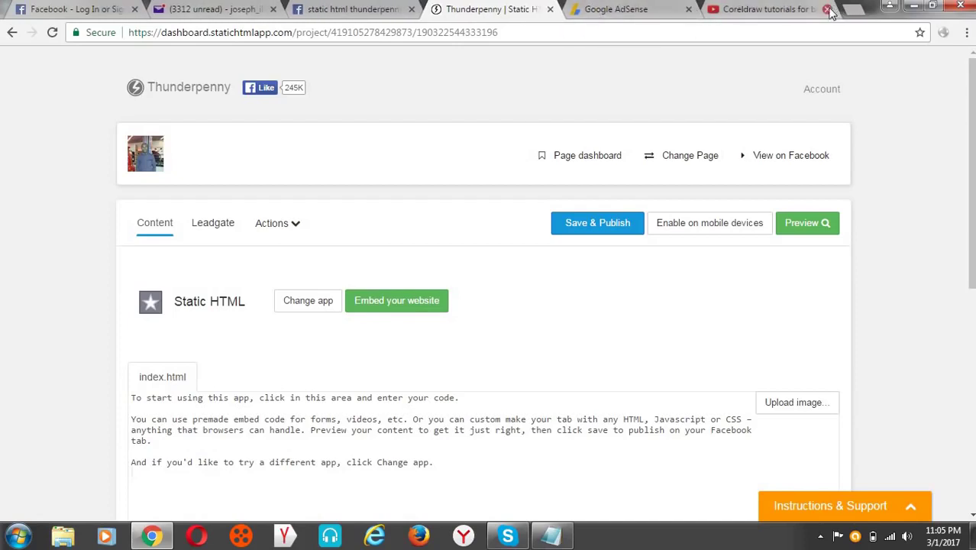
pyautogui.click(689, 10)
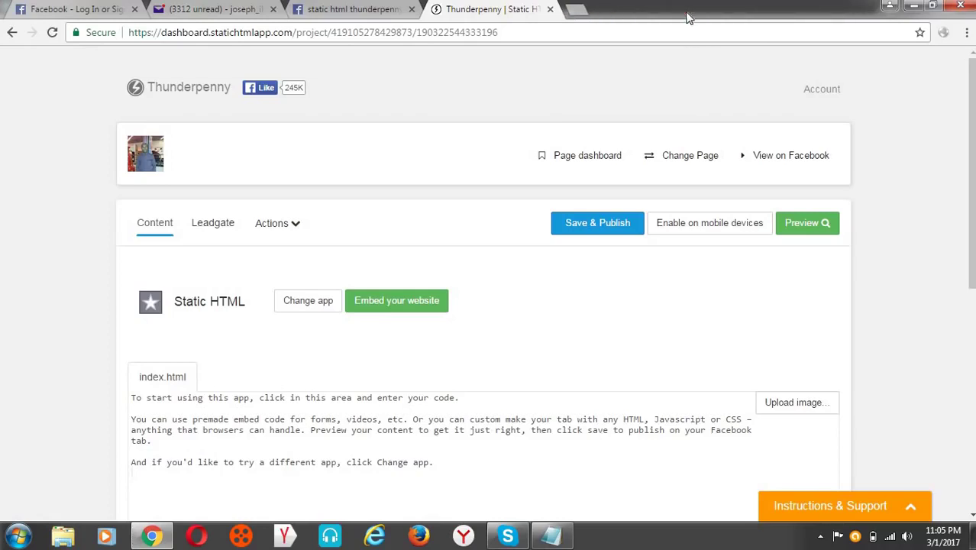
# Step: Search for 'google adsense' from a new tab's address bar suggestions
pyautogui.click(583, 14)
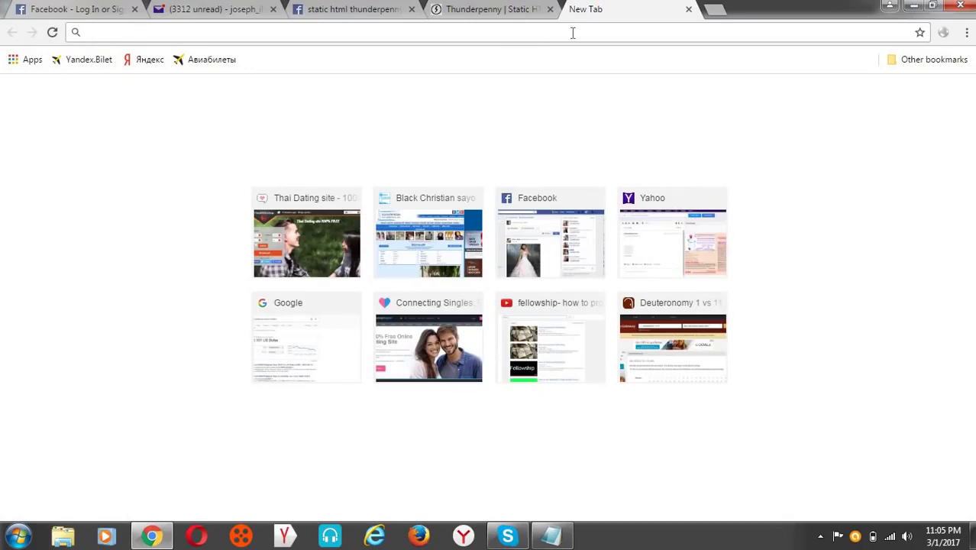
pyautogui.write('g')
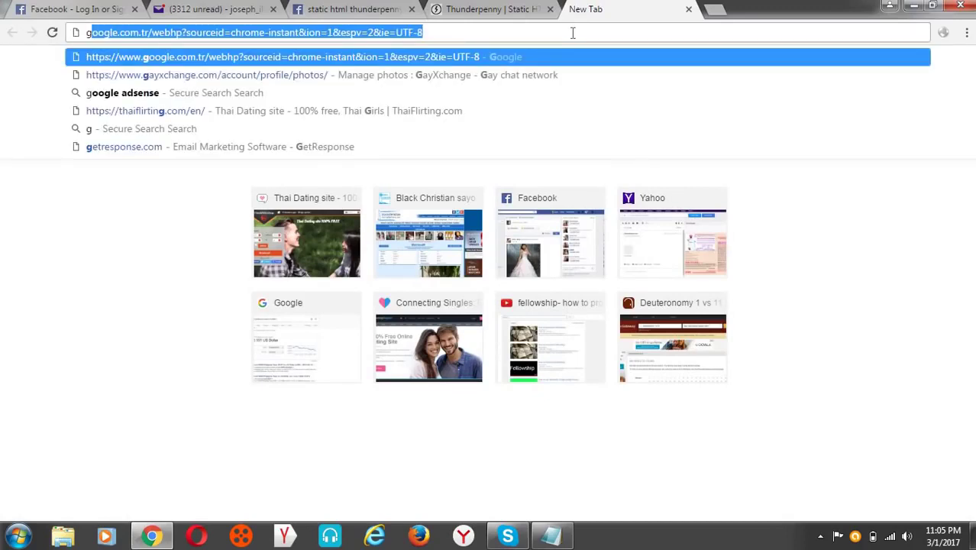
pyautogui.press('Down')
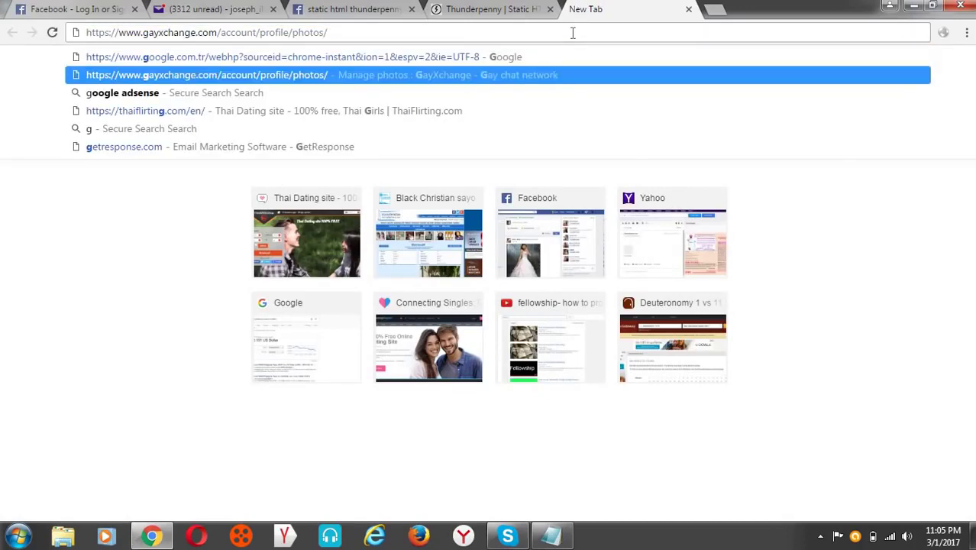
pyautogui.press('Down')
pyautogui.press('Return')
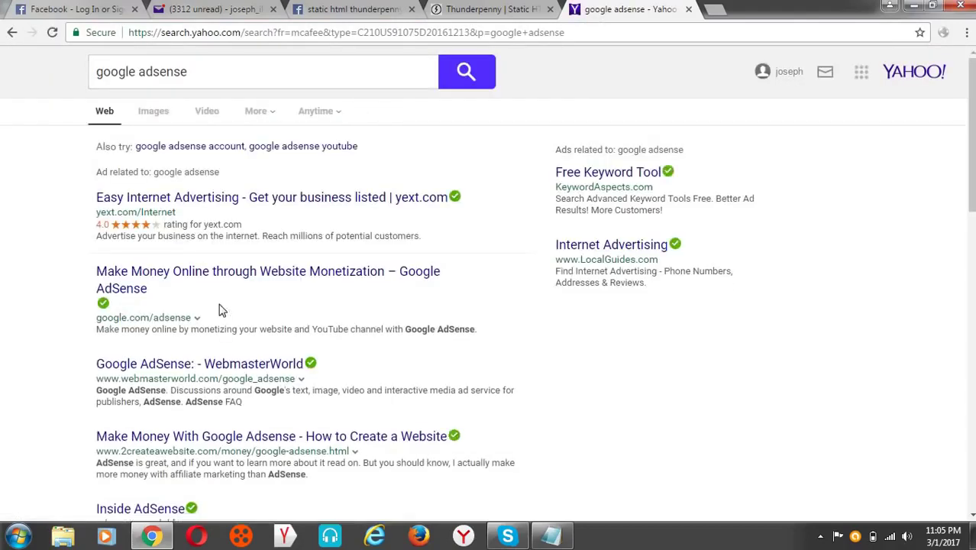
# Step: Open the Google AdSense result, close the Yahoo tab and sign in to AdSense
pyautogui.click(220, 277)
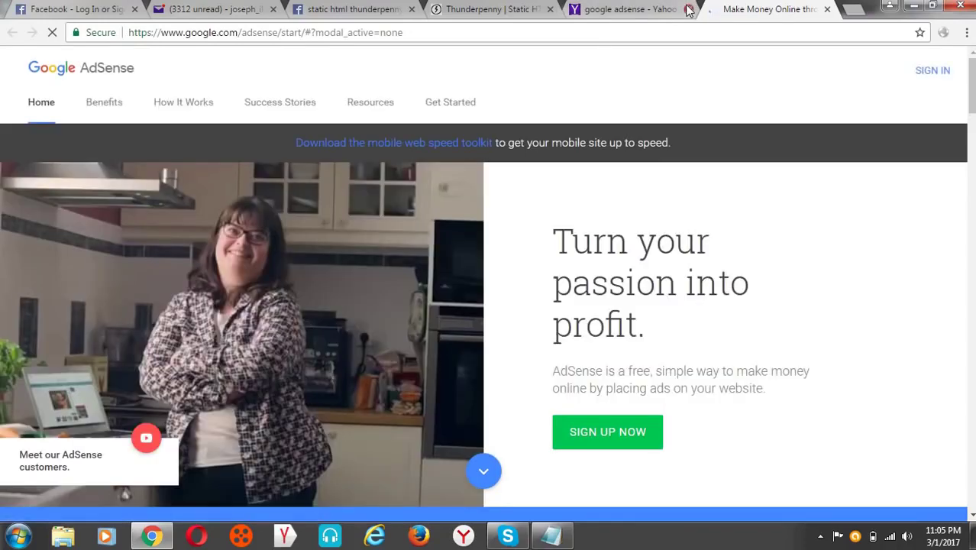
pyautogui.click(688, 9)
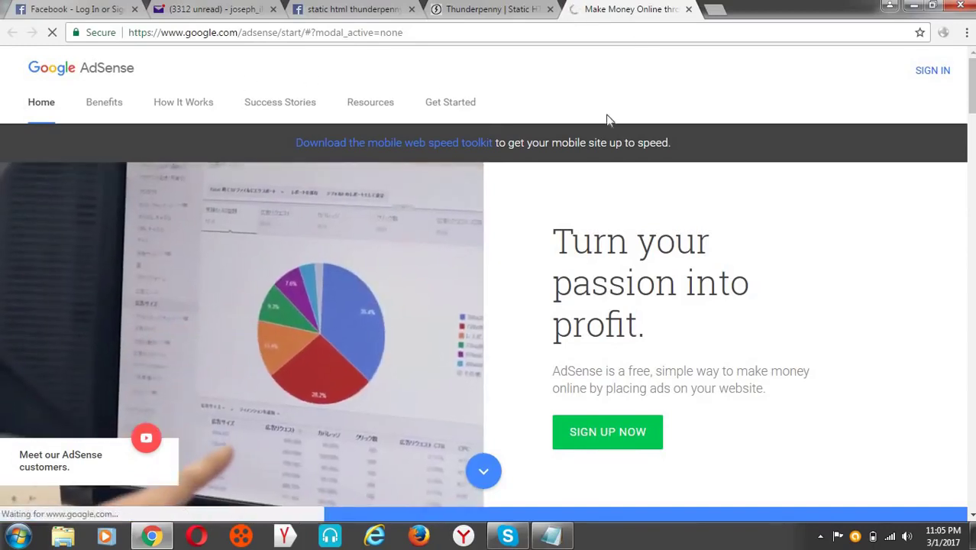
pyautogui.click(942, 75)
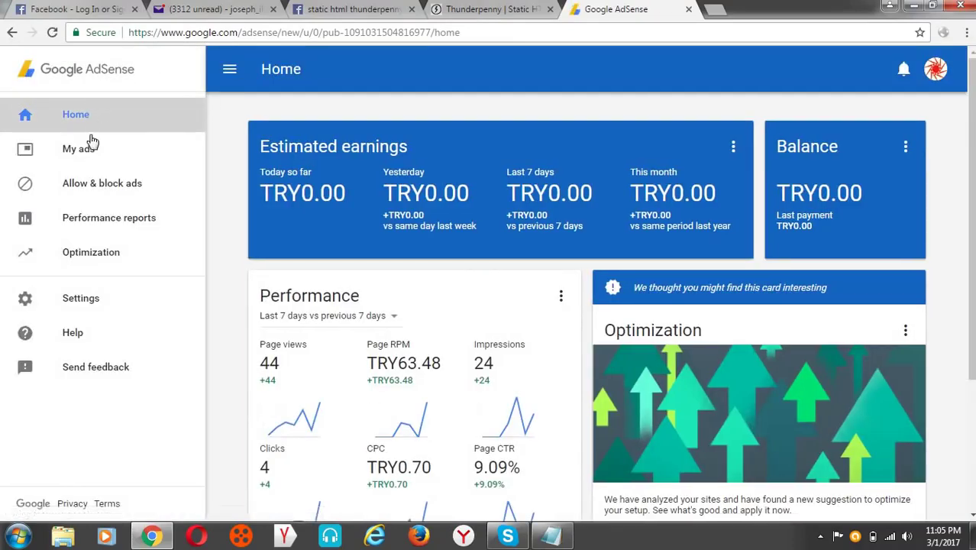
# Step: Start a new ad unit from the Ad units list and name it 'info istanbul'
pyautogui.click(84, 159)
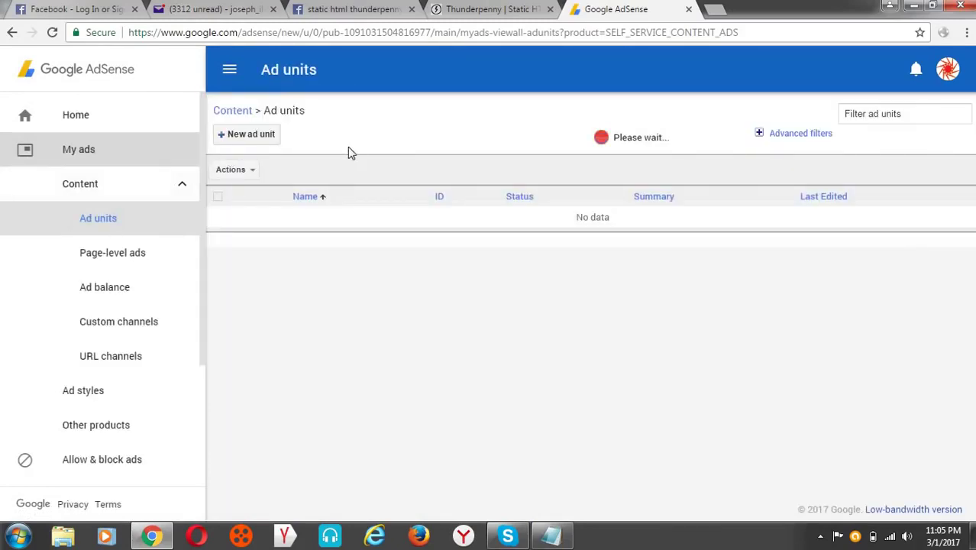
pyautogui.click(254, 135)
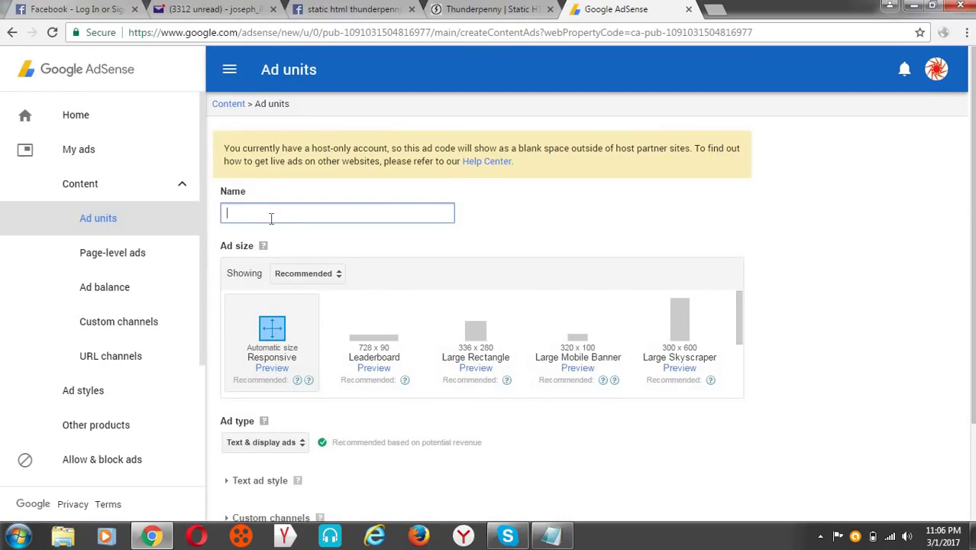
pyautogui.write('get in')
pyautogui.press('BackSpace')
pyautogui.press('BackSpace')
pyautogui.press('BackSpace')
pyautogui.press('BackSpace')
pyautogui.write('info istan')
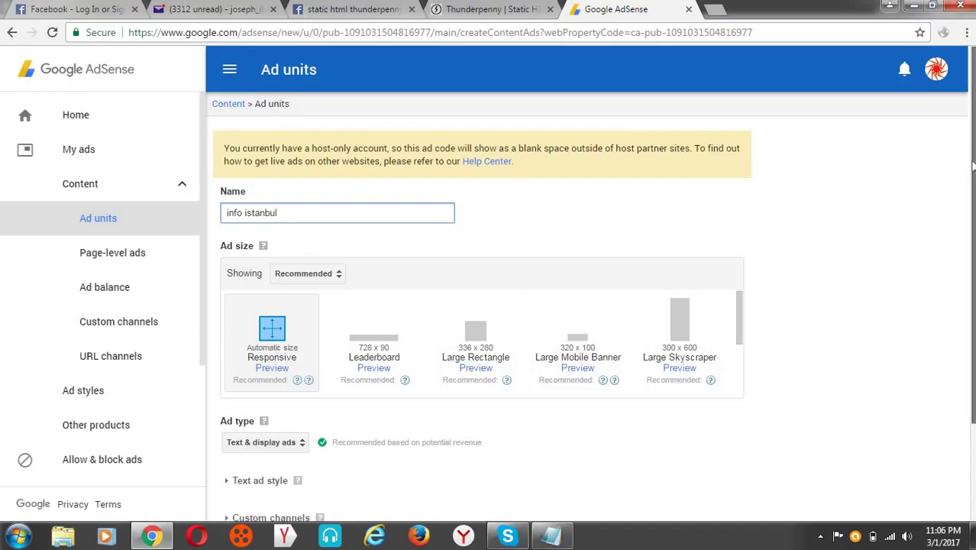
pyautogui.scroll(-2, 972, 152)
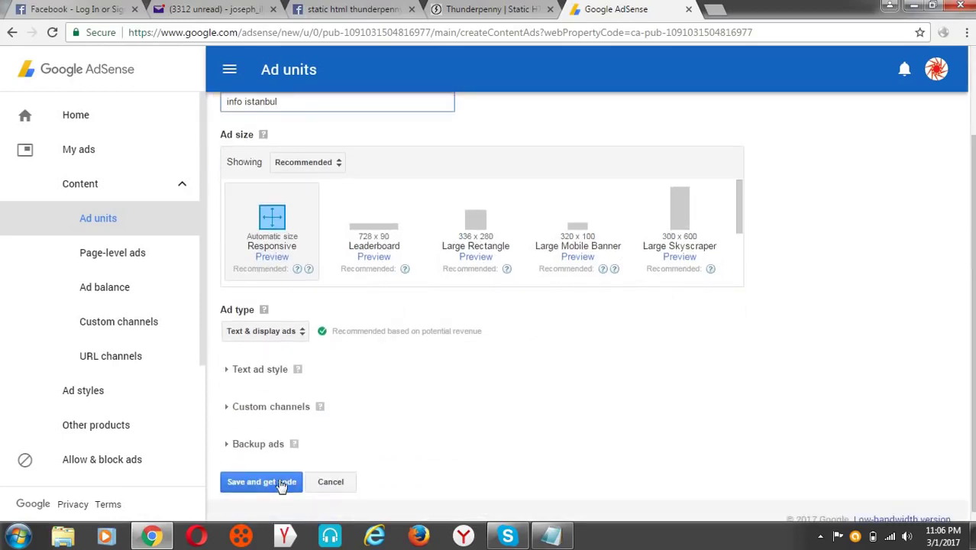
# Step: Save the ad unit and copy its generated ad code
pyautogui.click(281, 484)
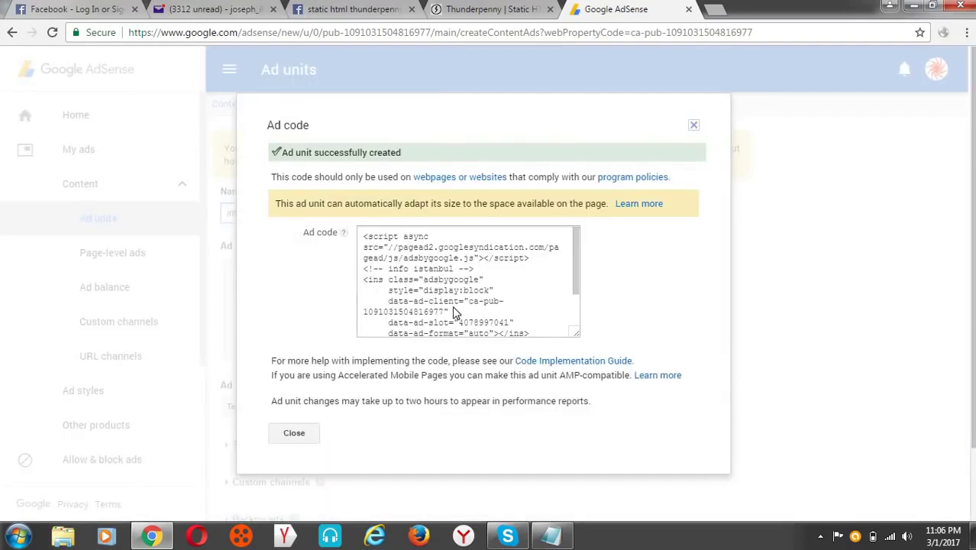
pyautogui.click(474, 316)
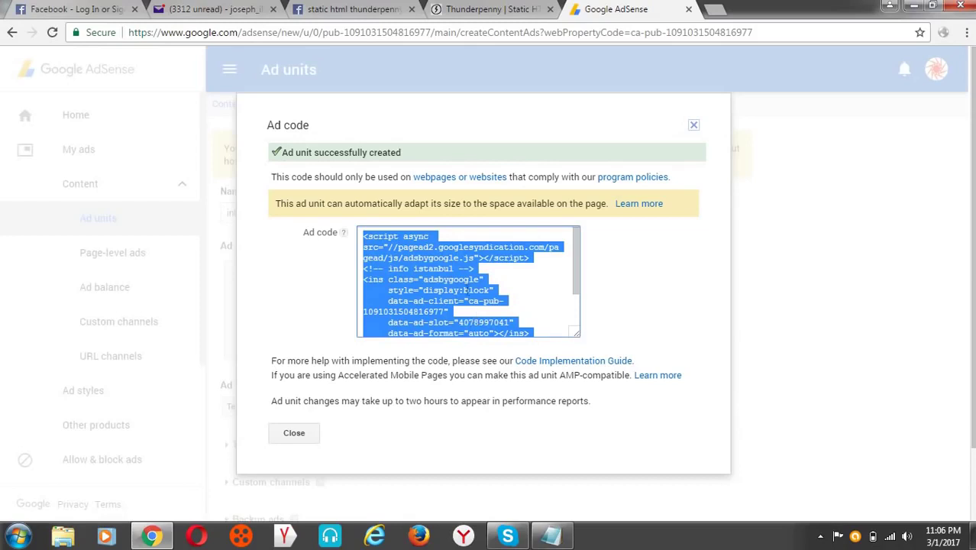
pyautogui.hotkey('alt', 'Tab')
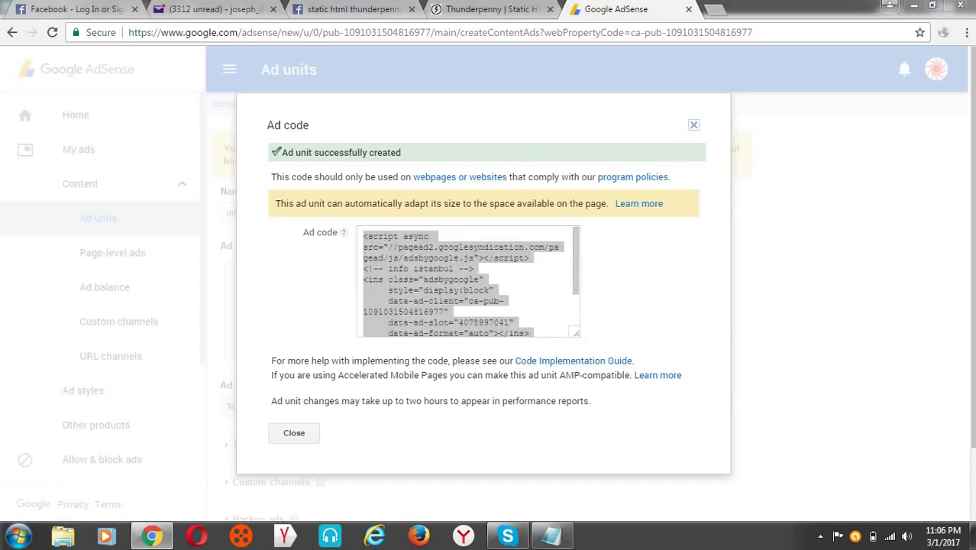
# Step: Delete the index.html placeholder instructions and paste the AdSense ad code in their place
pyautogui.click(455, 9)
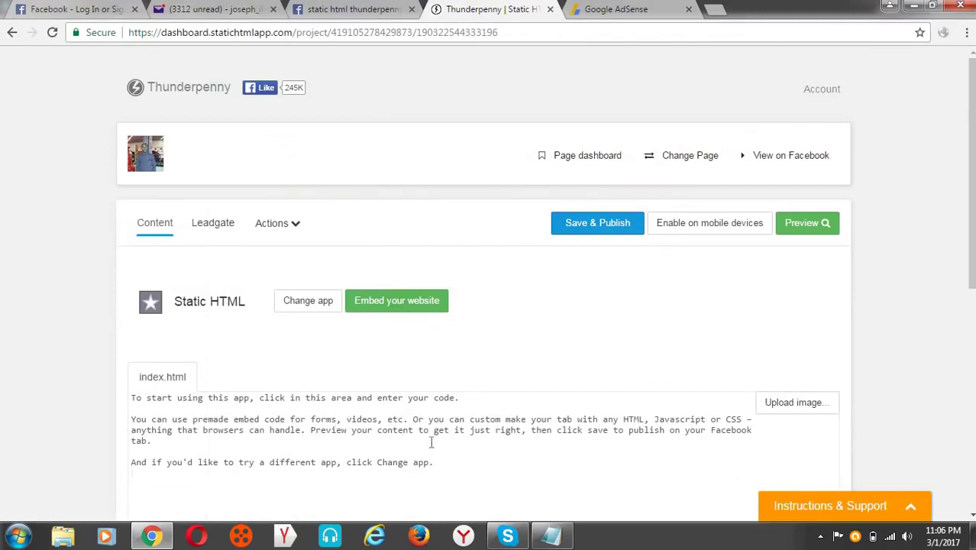
pyautogui.moveTo(435, 461); pyautogui.dragTo(113, 368)
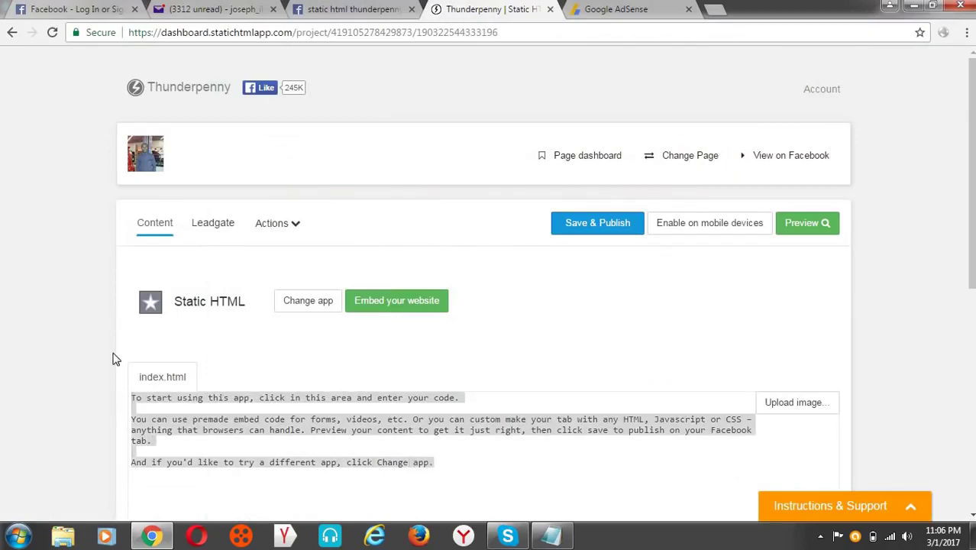
pyautogui.press('BackSpace')
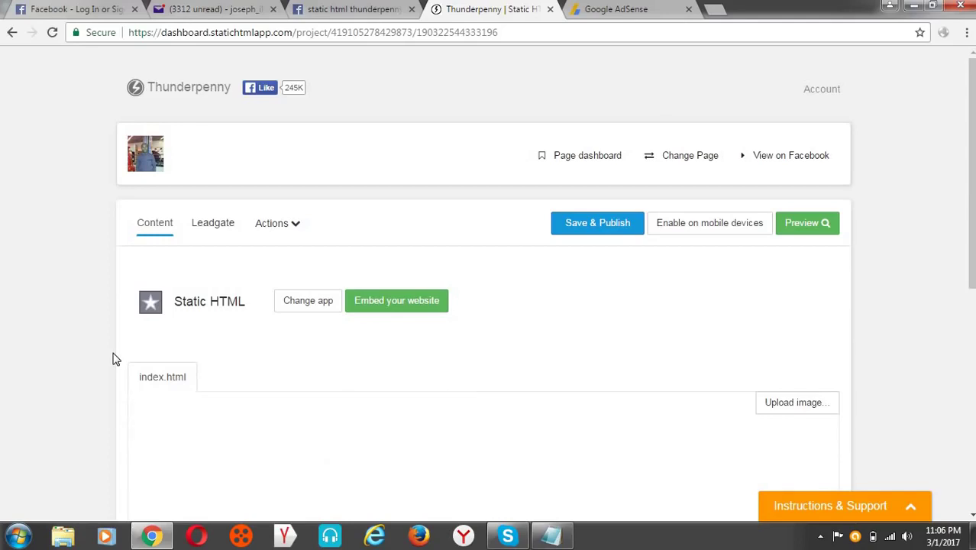
pyautogui.hotkey('ctrl', 'v')
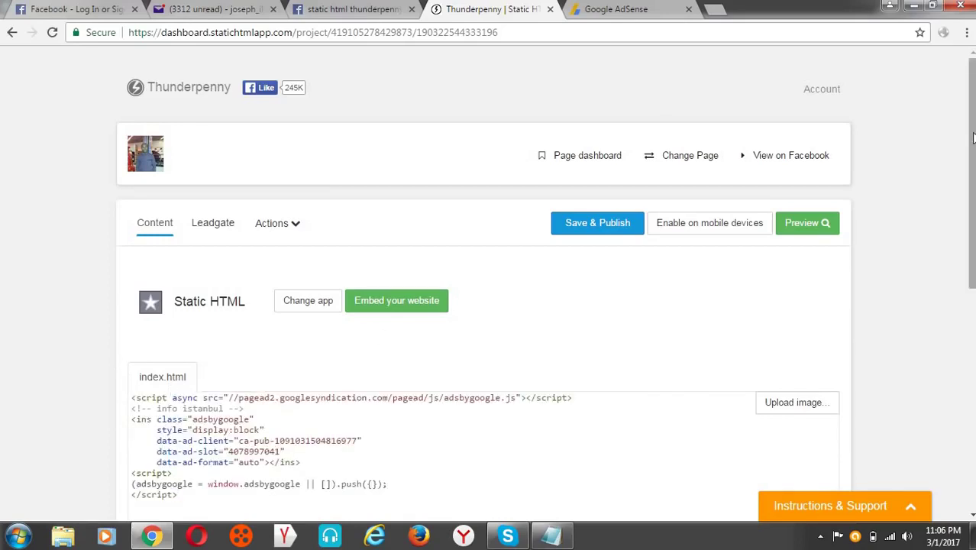
pyautogui.scroll(-1, 974, 138)
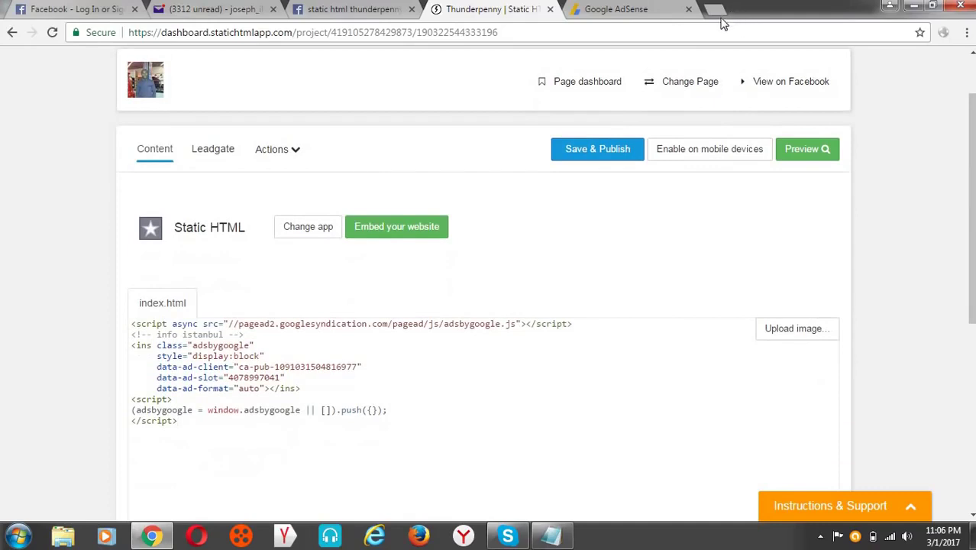
pyautogui.click(716, 9)
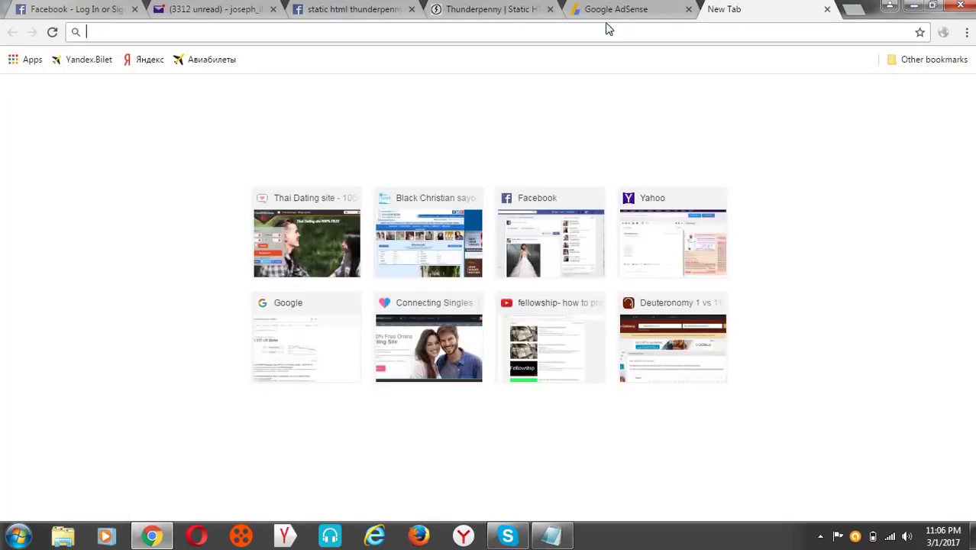
# Step: Open YouTube, go to My channel and play the CorelDraw for beginners - FILL TOOL video
pyautogui.write('you')
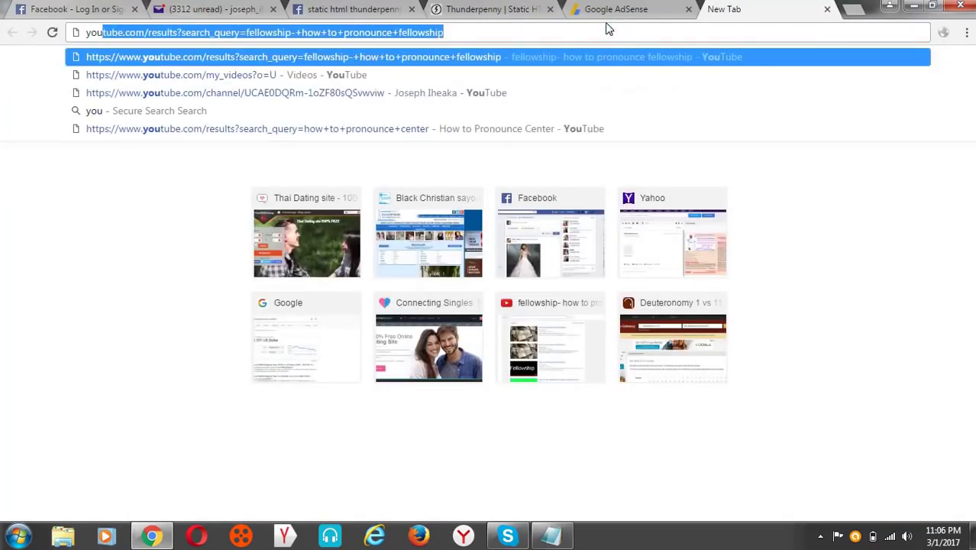
pyautogui.press('Return')
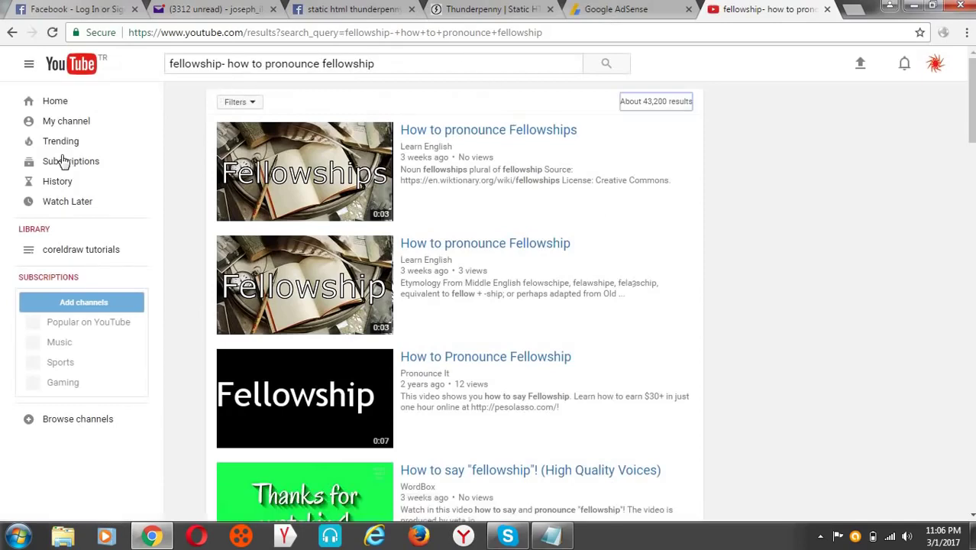
pyautogui.click(79, 124)
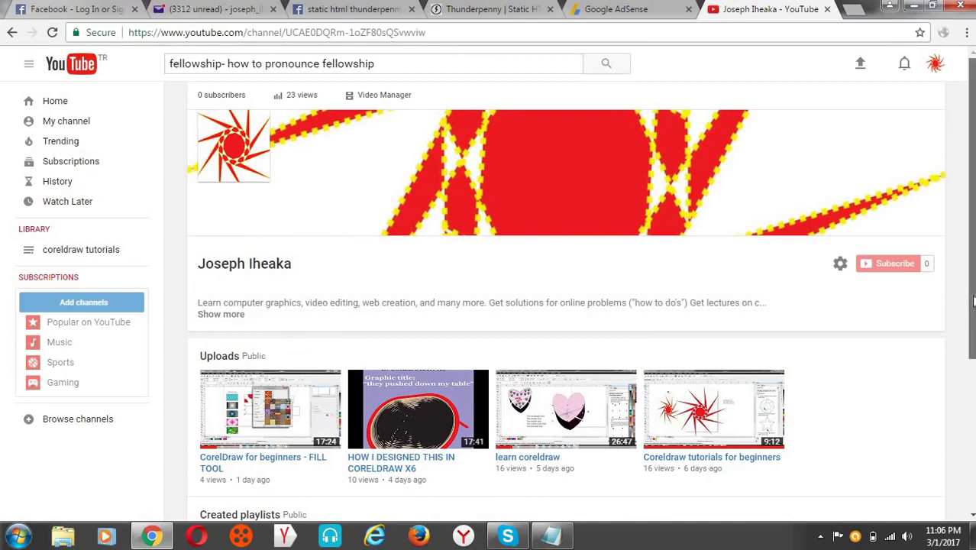
pyautogui.scroll(-2, 972, 300)
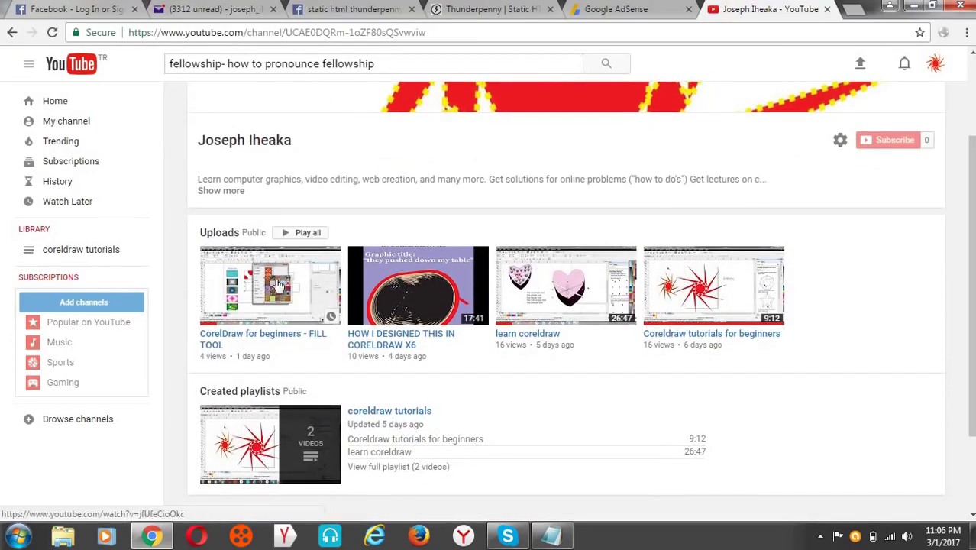
pyautogui.click(276, 284)
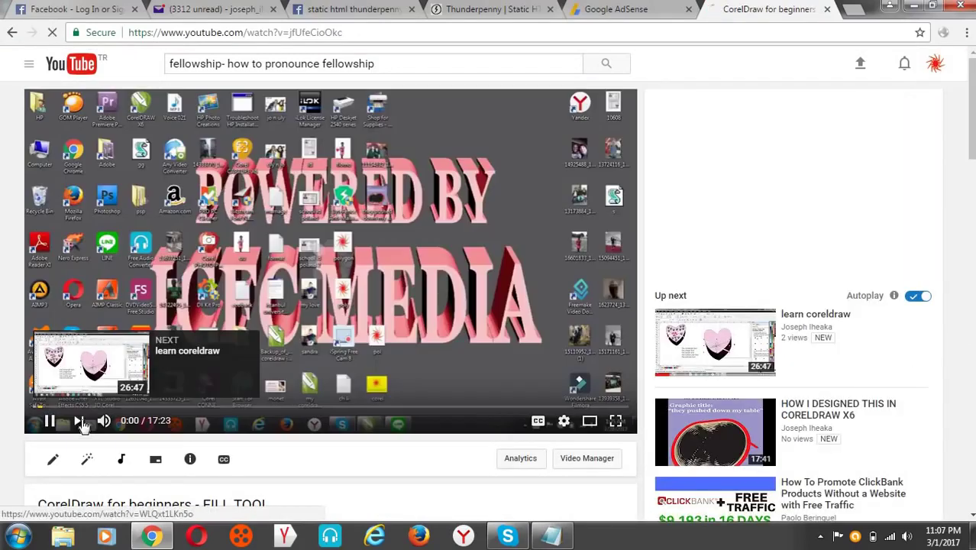
# Step: Seek the FILL TOOL video to 1:19, pause it and check the player and page menus
pyautogui.click(78, 407)
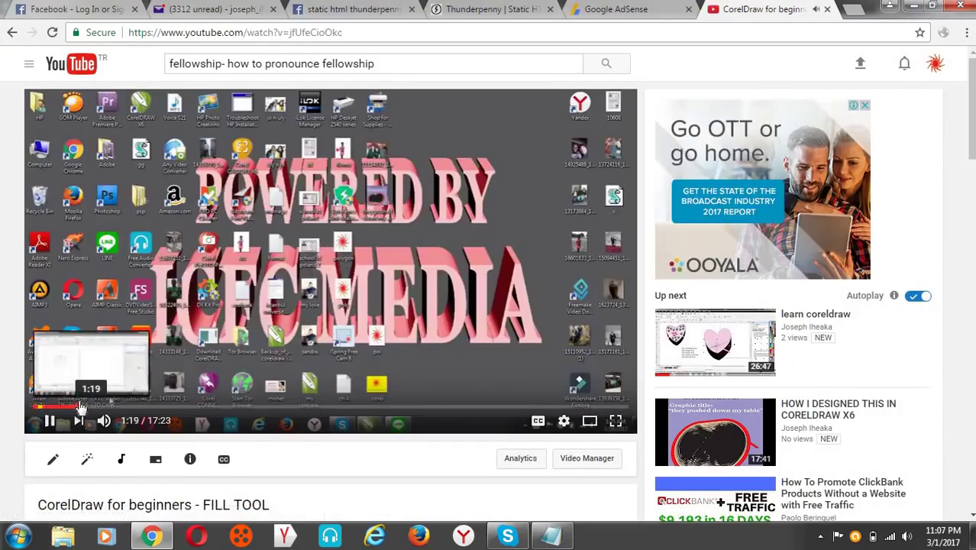
pyautogui.click(131, 374)
pyautogui.click(131, 374)
pyautogui.click(126, 324)
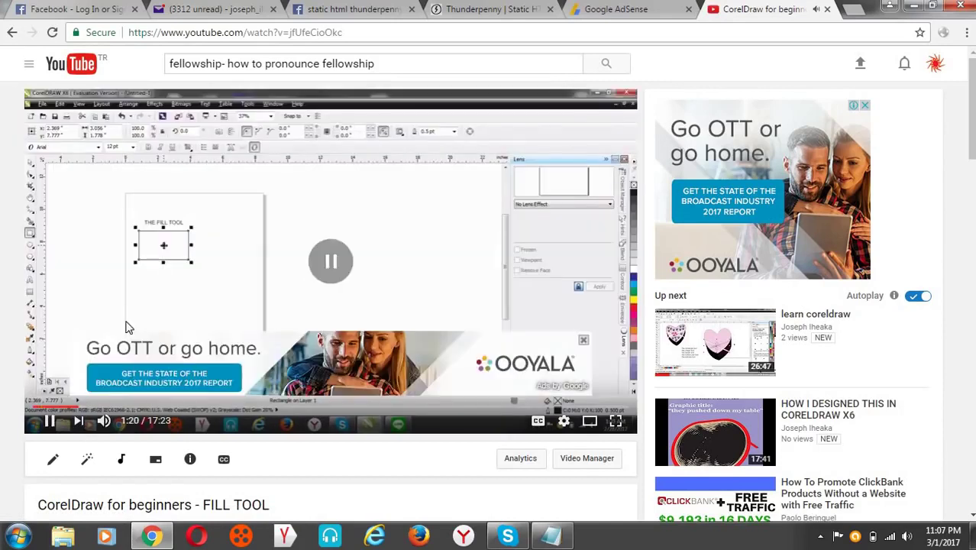
pyautogui.rightClick(309, 255)
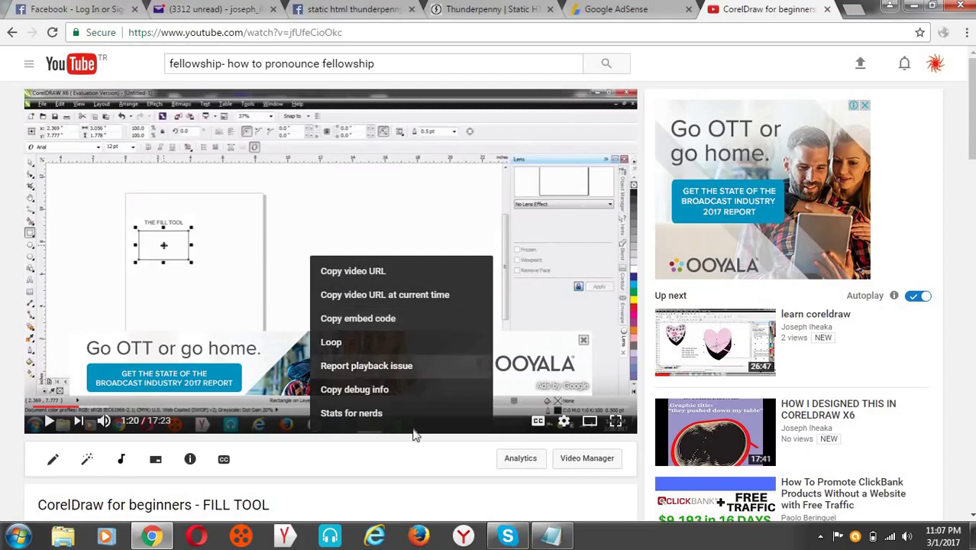
pyautogui.click(424, 463)
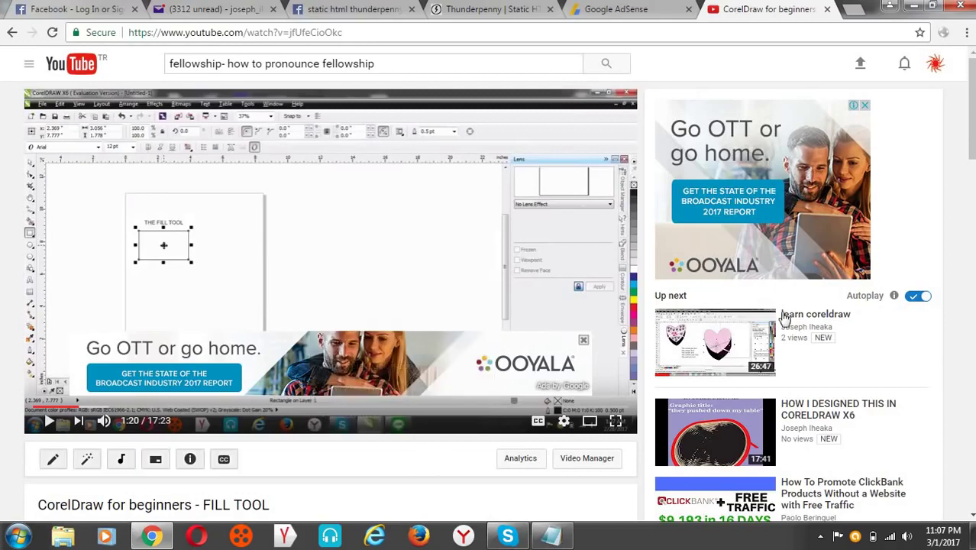
pyautogui.rightClick(967, 147)
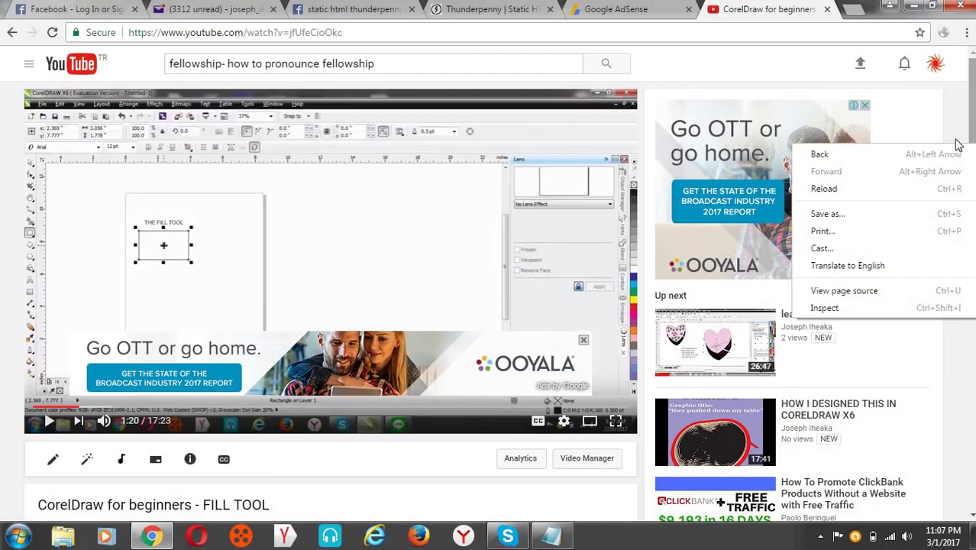
pyautogui.click(971, 134)
pyautogui.moveTo(971, 133); pyautogui.dragTo(971, 176)
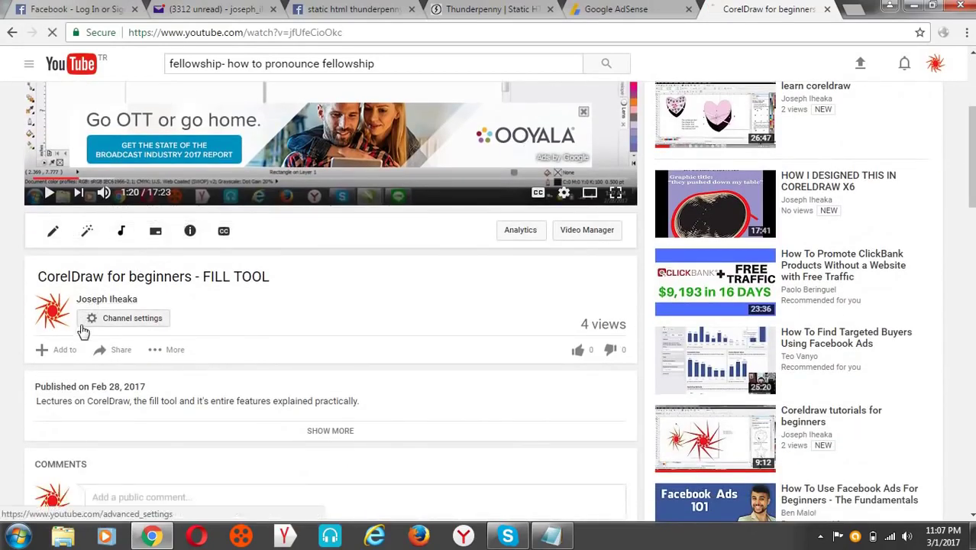
# Step: Bring up the video's Share > Embed code and return to the Thunderpenny editor
pyautogui.click(115, 351)
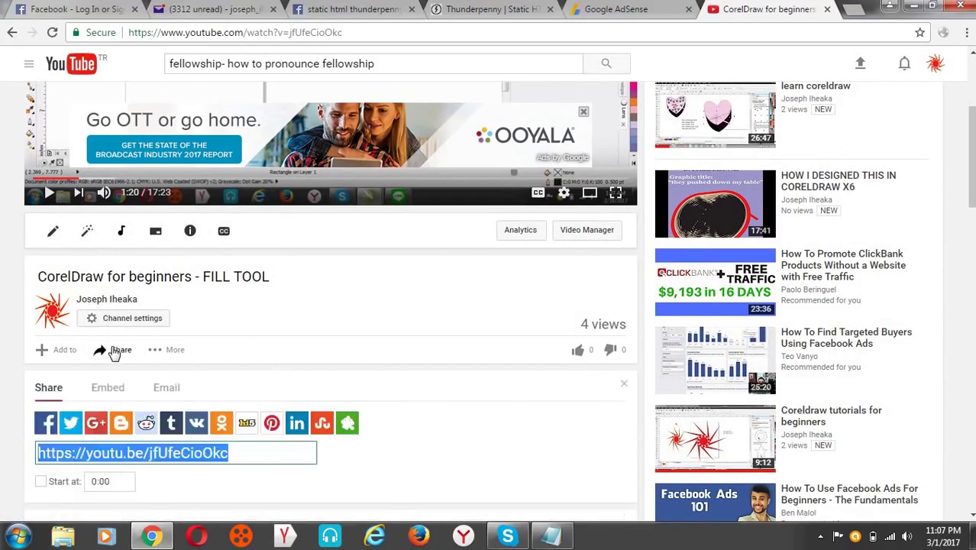
pyautogui.click(108, 388)
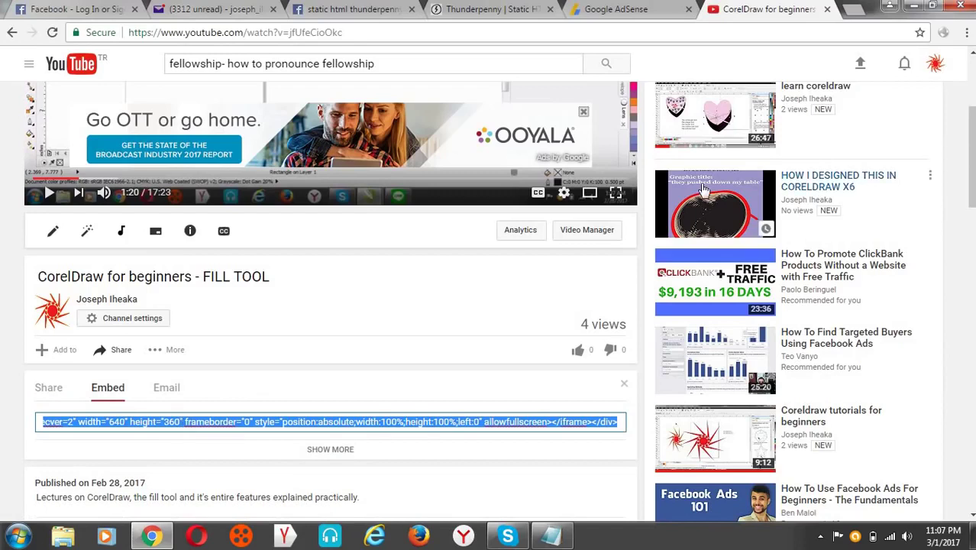
pyautogui.moveTo(972, 162); pyautogui.dragTo(972, 195)
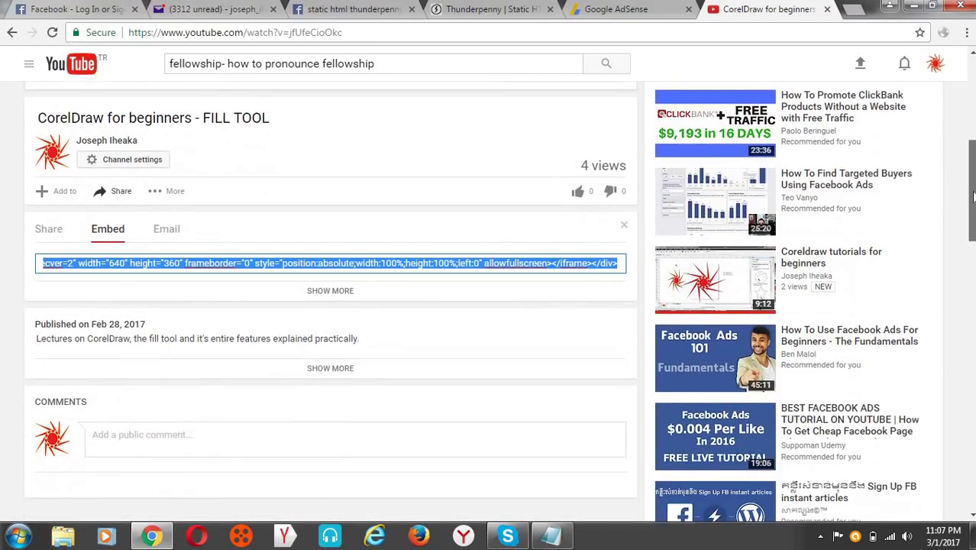
pyautogui.click(330, 295)
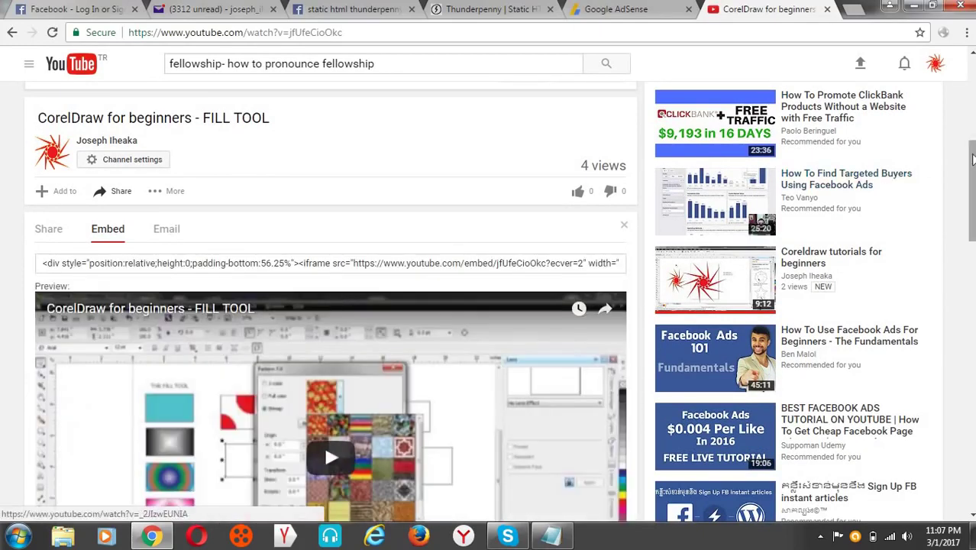
pyautogui.moveTo(972, 161); pyautogui.dragTo(971, 118)
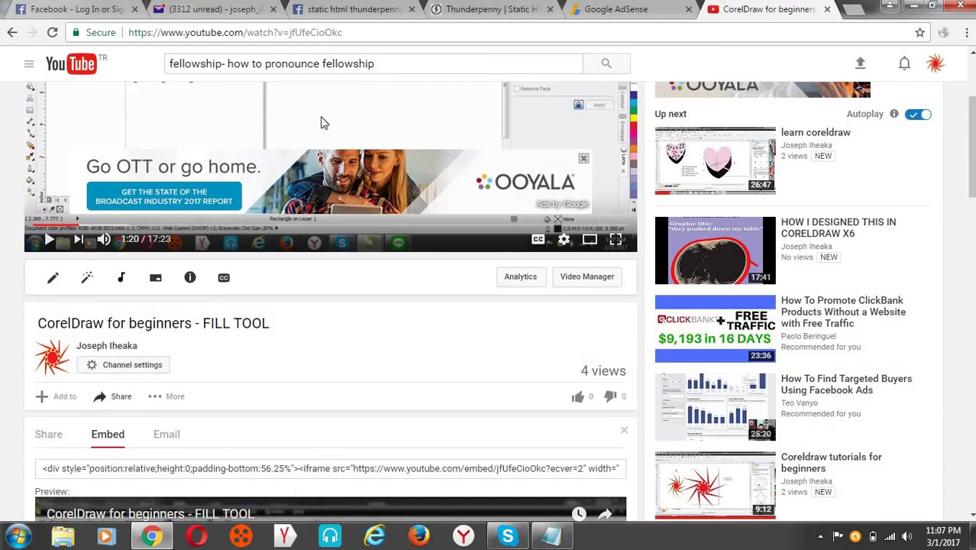
pyautogui.click(484, 10)
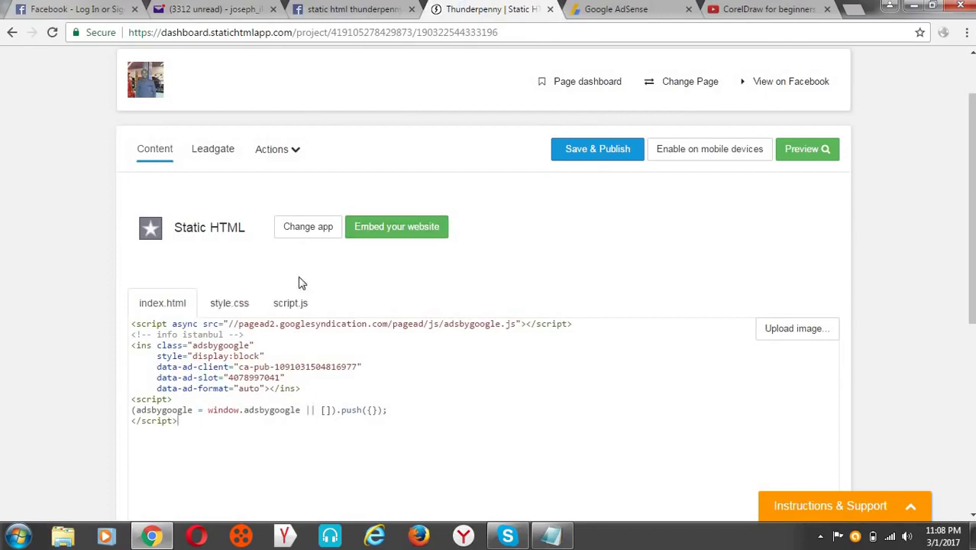
# Step: Paste the YouTube embed code below the ad code and delete data-ad-slot= and the ca-pub- prefix
pyautogui.click(332, 421)
pyautogui.hotkey('ctrl', 'v')
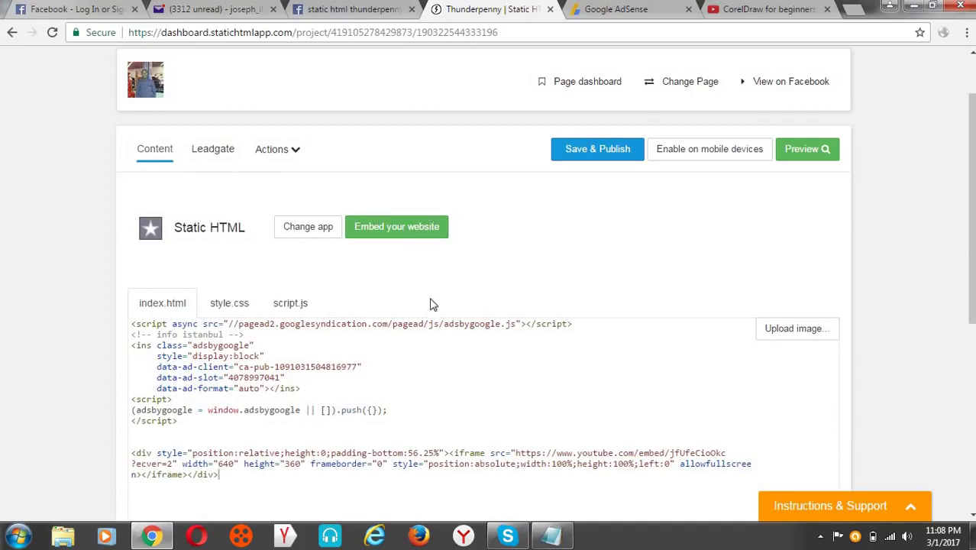
pyautogui.click(575, 157)
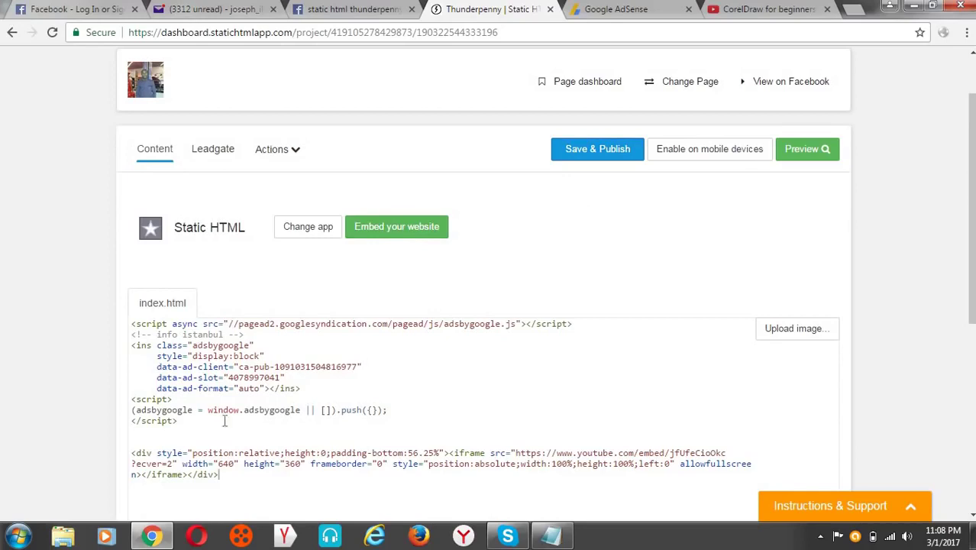
pyautogui.moveTo(224, 377); pyautogui.dragTo(148, 378)
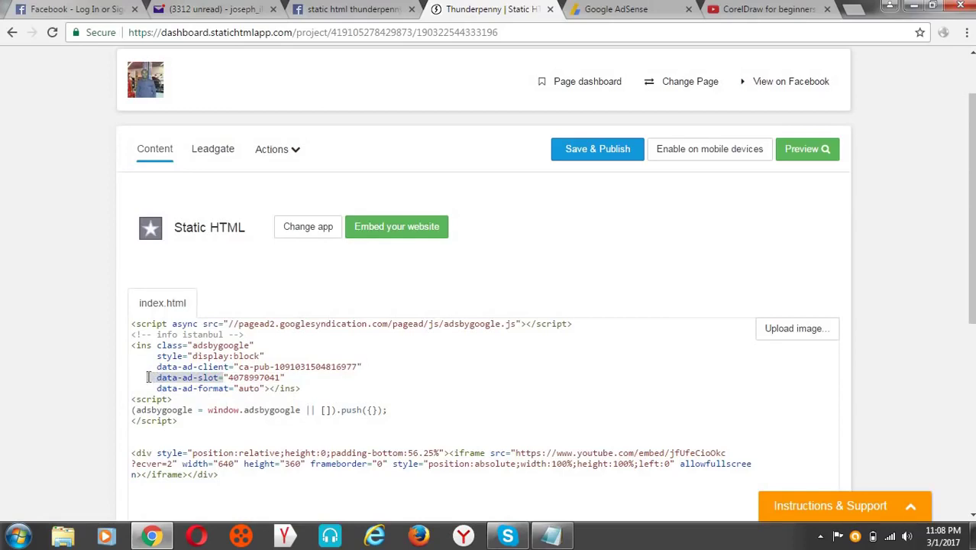
pyautogui.press('BackSpace')
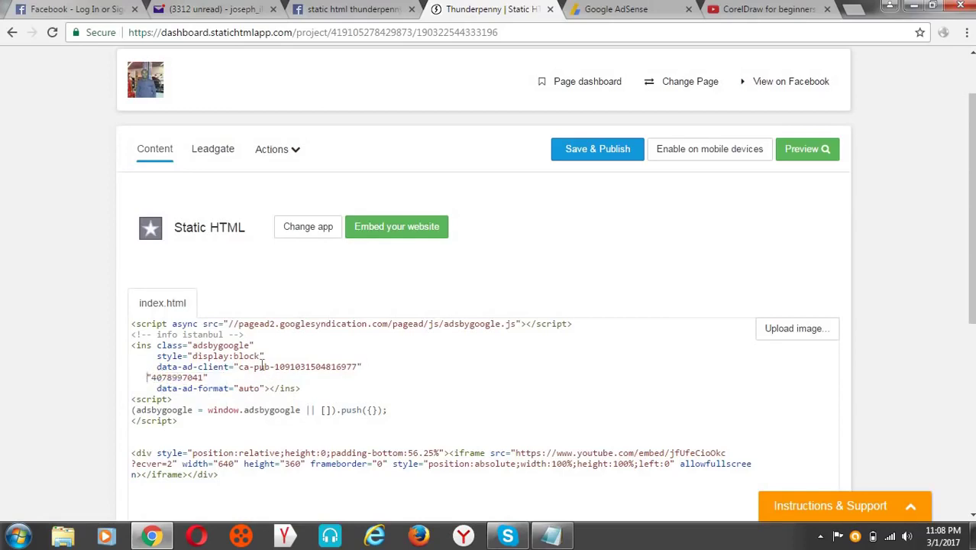
pyautogui.moveTo(275, 366); pyautogui.dragTo(241, 365)
pyautogui.press('BackSpace')
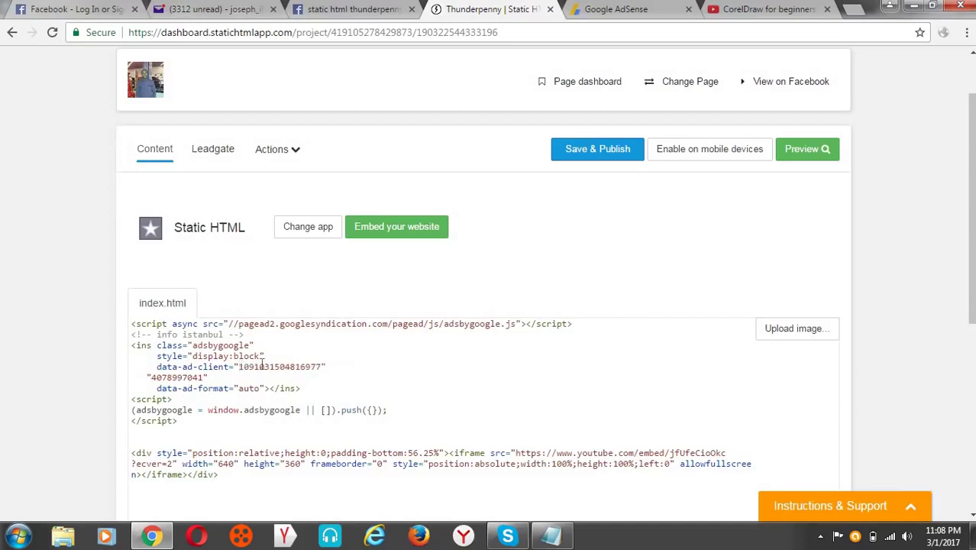
# Step: Save the tab content, preview the ad and video, then close the preview
pyautogui.click(596, 163)
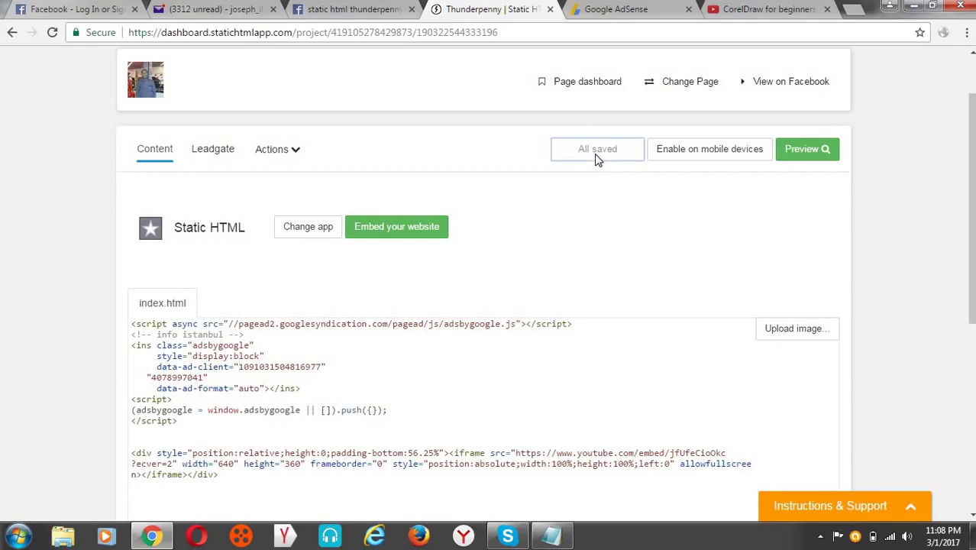
pyautogui.click(750, 164)
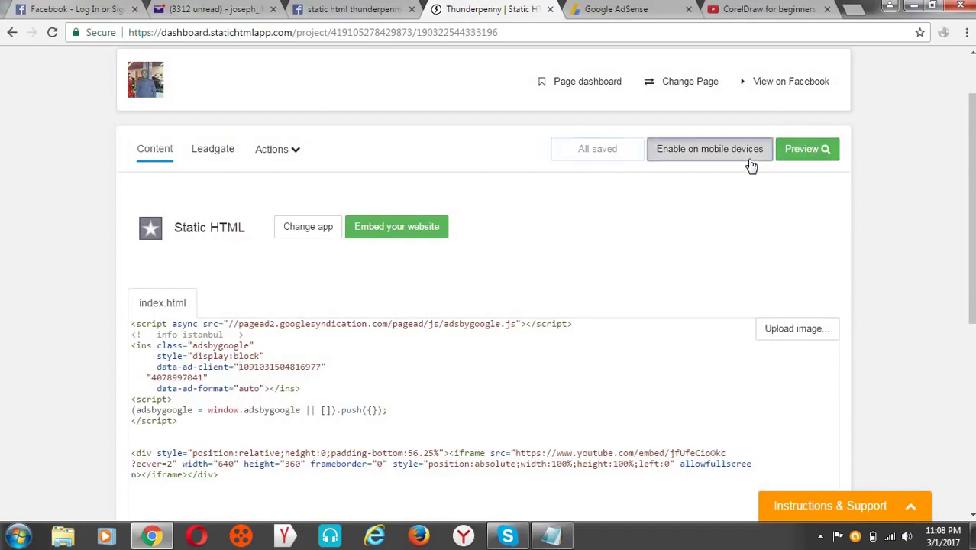
pyautogui.click(774, 162)
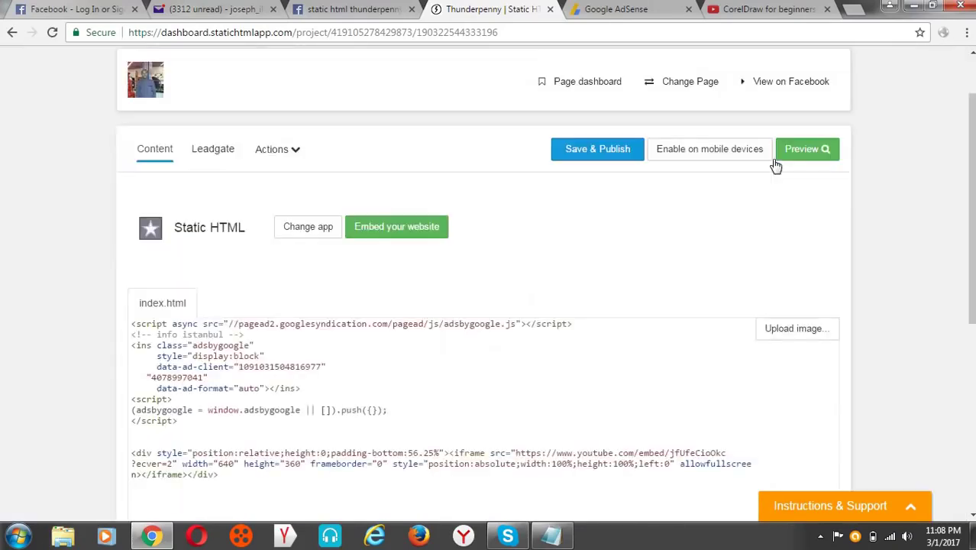
pyautogui.click(793, 159)
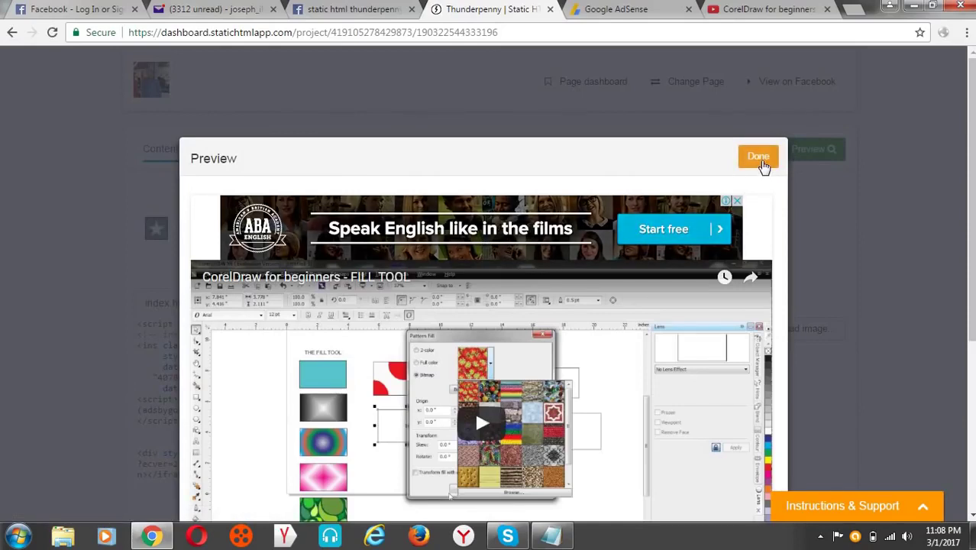
pyautogui.click(762, 163)
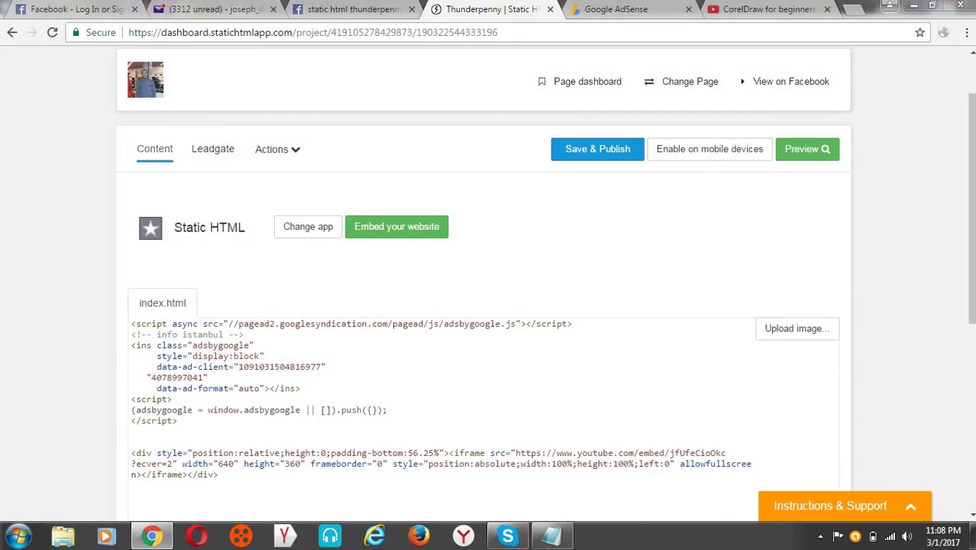
pyautogui.click(350, 17)
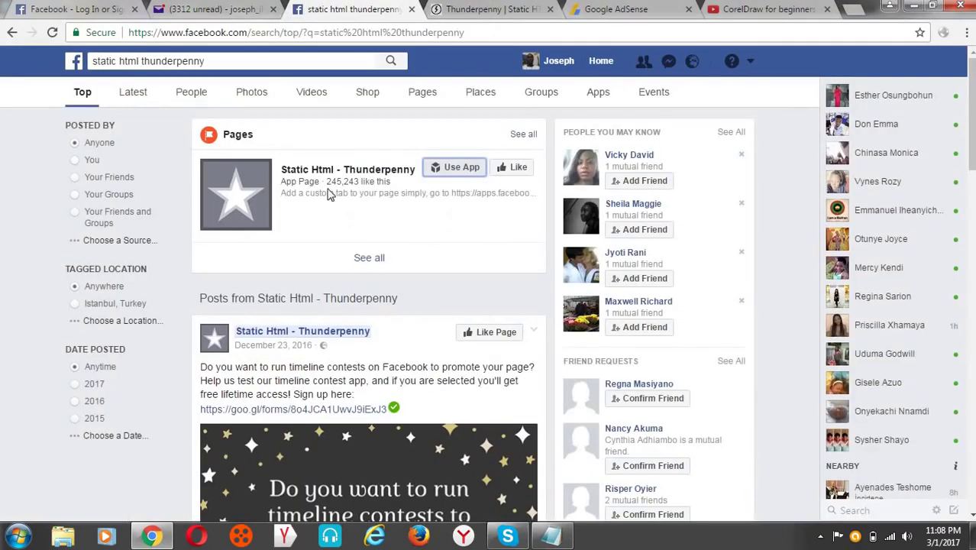
# Step: Go to Be informed from Your Pages, open its Welcome tab and scroll to the FILL TOOL video
pyautogui.click(749, 61)
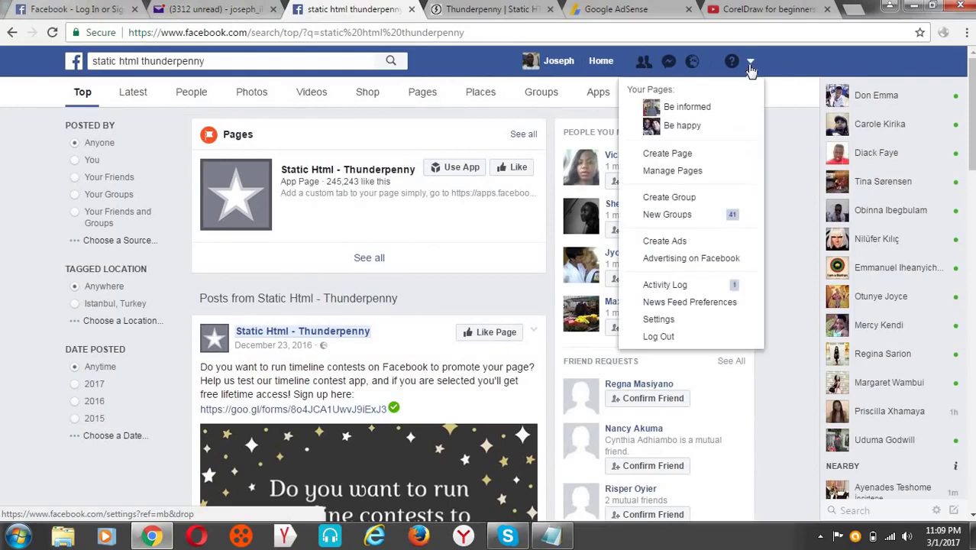
pyautogui.click(699, 109)
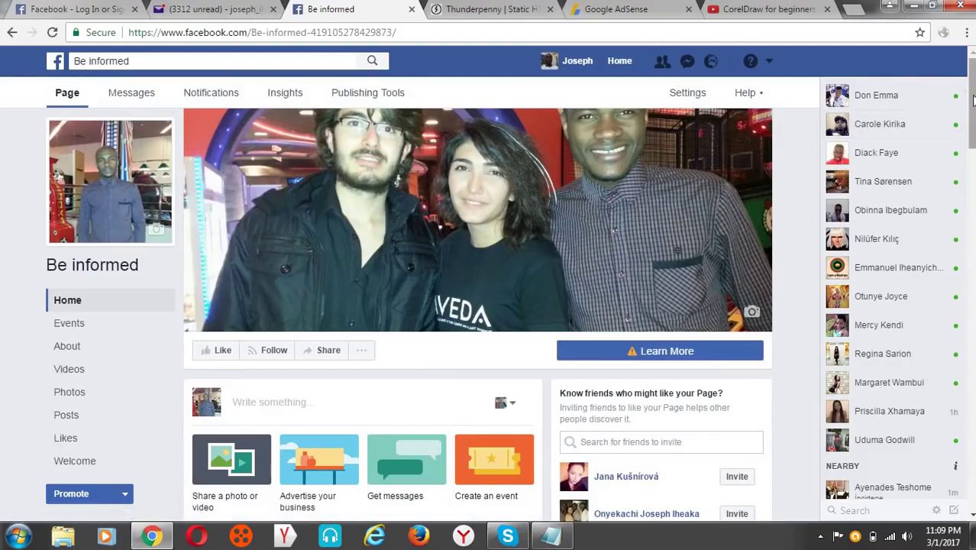
pyautogui.scroll(-2, 973, 103)
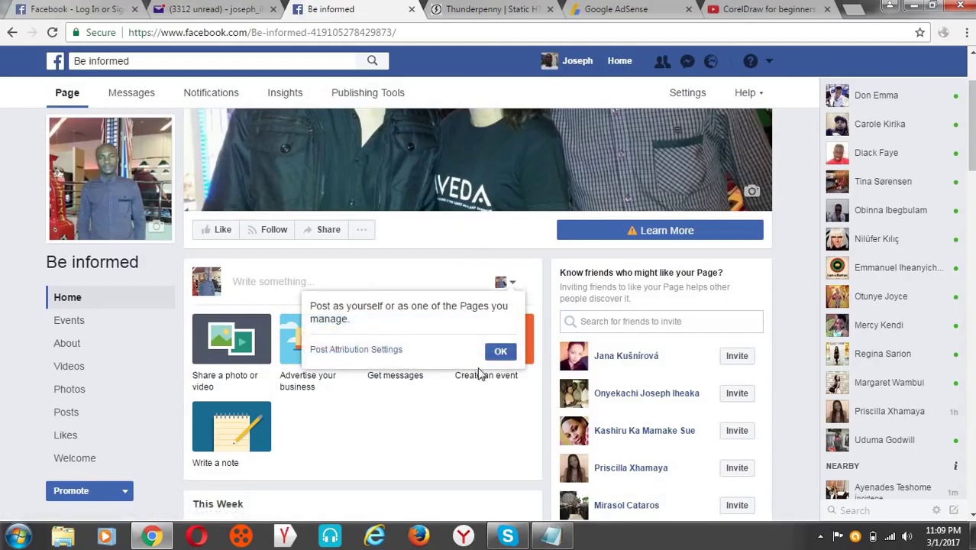
pyautogui.click(72, 459)
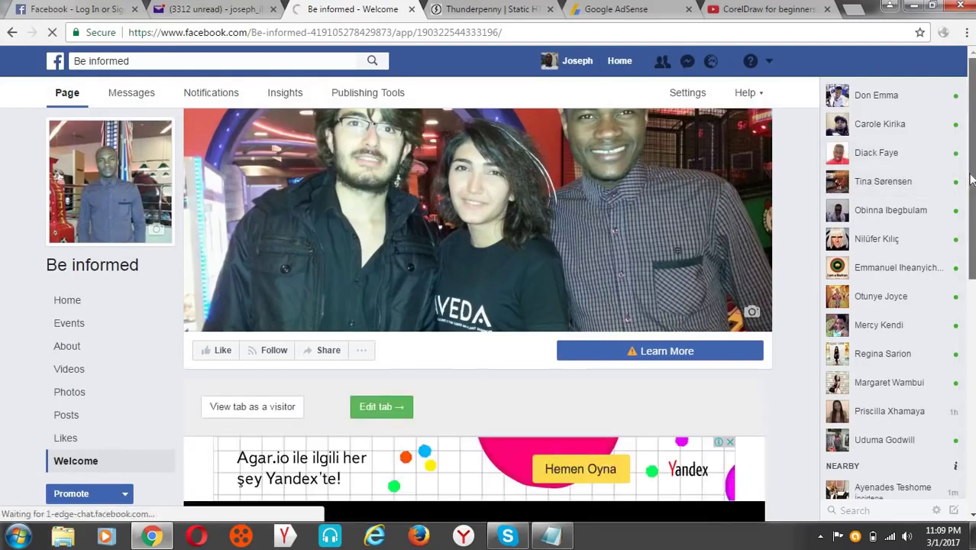
pyautogui.scroll(-2, 971, 179)
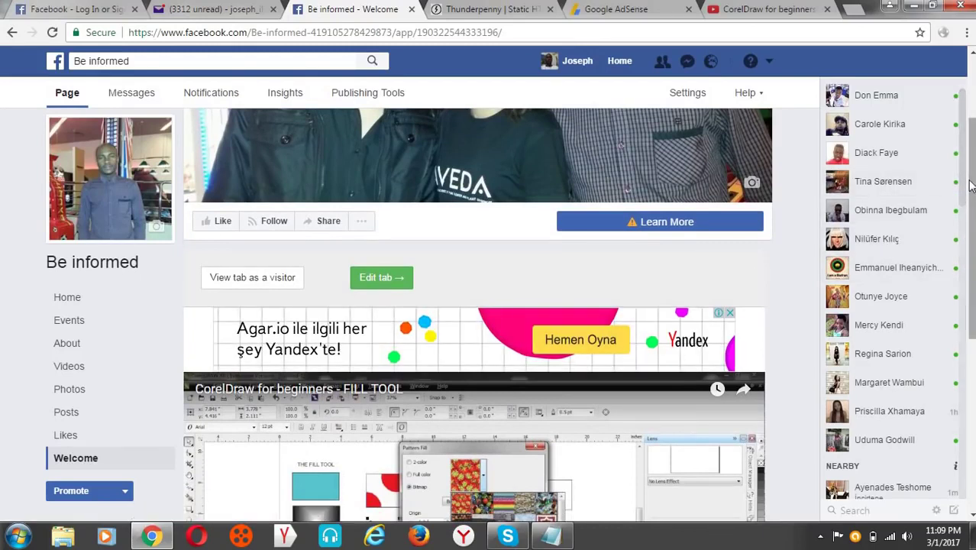
pyautogui.moveTo(969, 186); pyautogui.dragTo(973, 271)
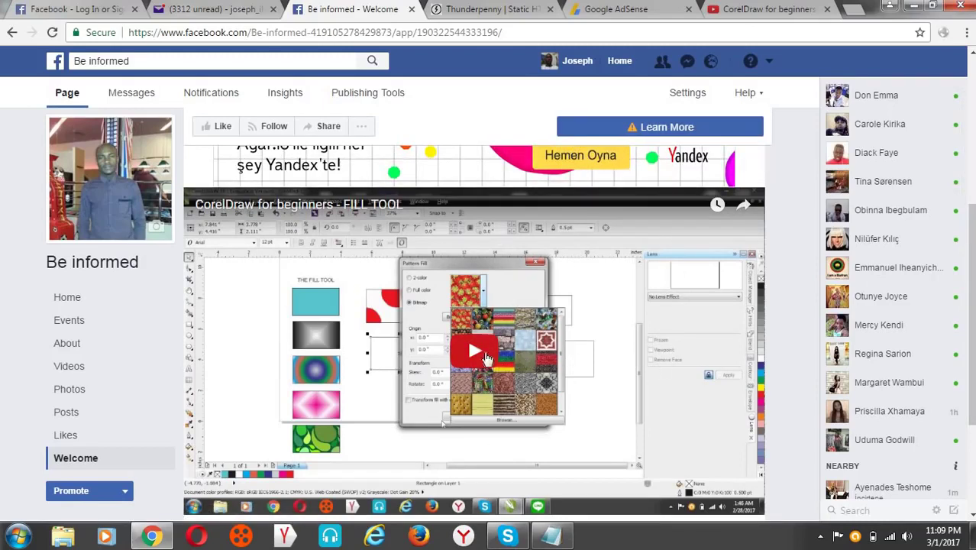
# Step: Rewind the YouTube FILL TOOL video to 0:00, go back to the channel uploads, and return to Facebook
pyautogui.click(765, 9)
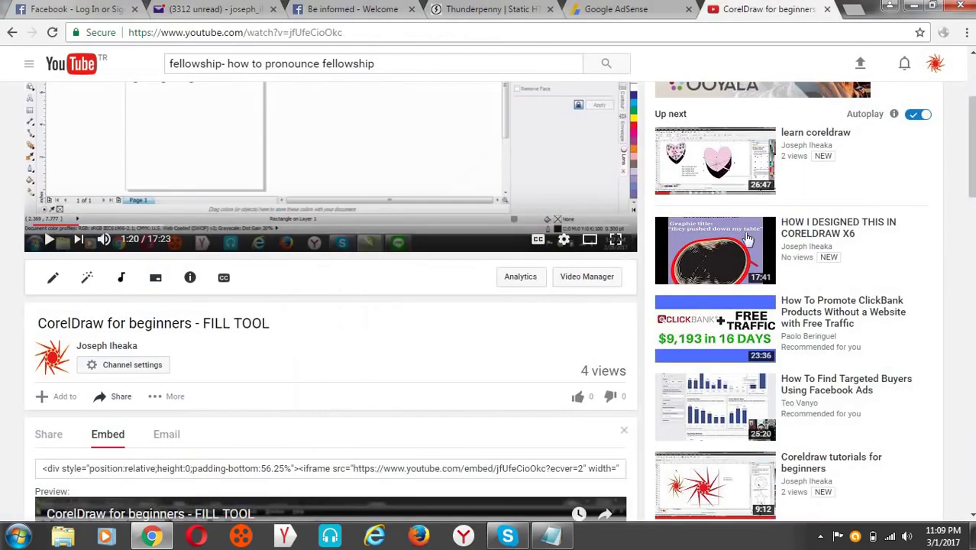
pyautogui.moveTo(970, 117); pyautogui.dragTo(970, 77)
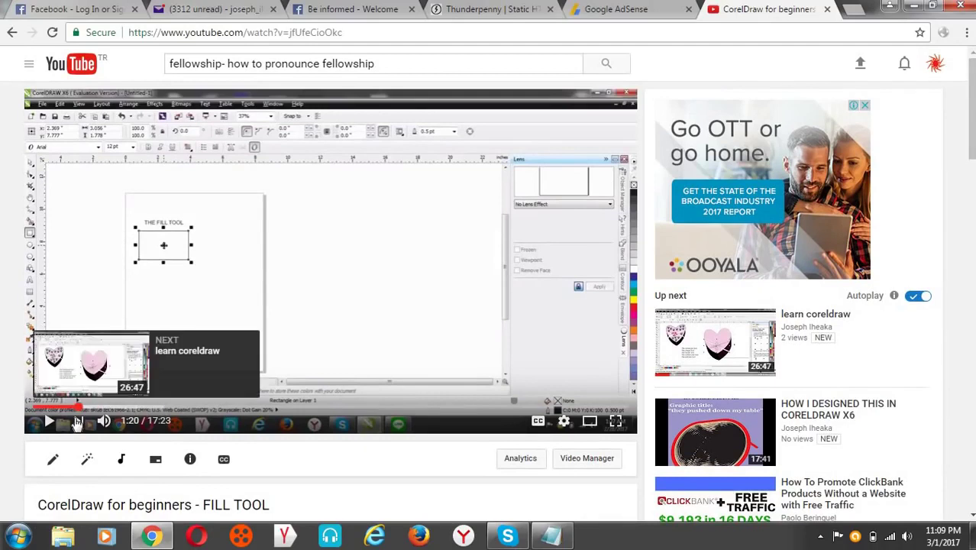
pyautogui.moveTo(71, 409); pyautogui.dragTo(39, 411)
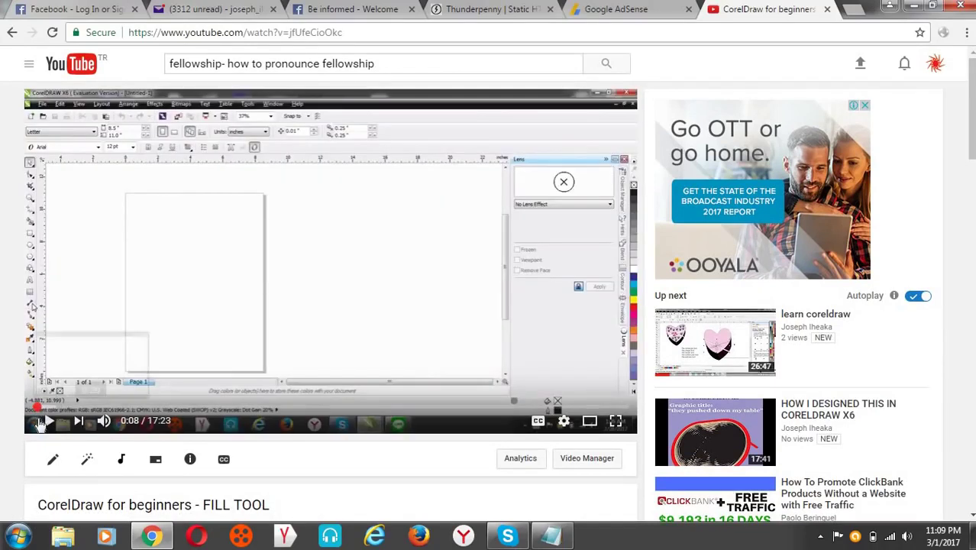
pyautogui.click(35, 410)
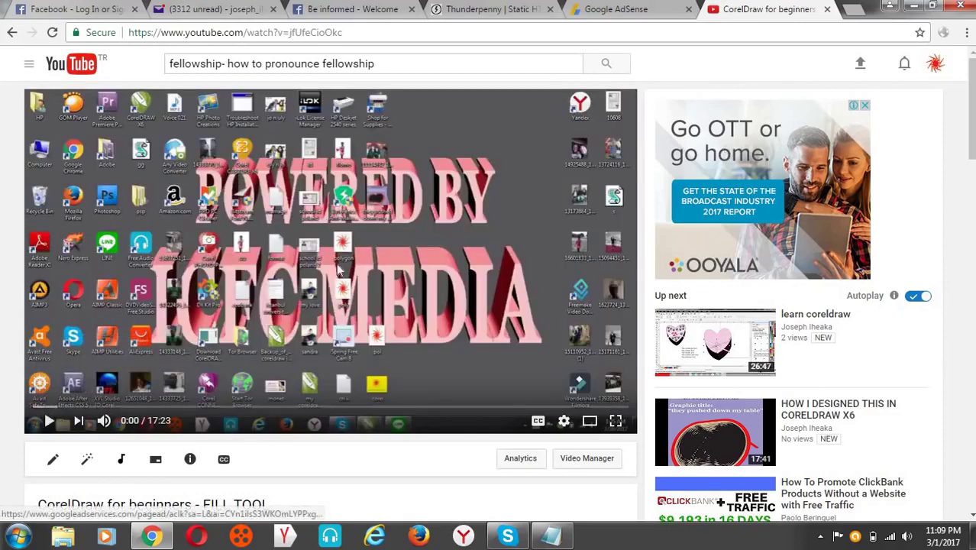
pyautogui.click(11, 32)
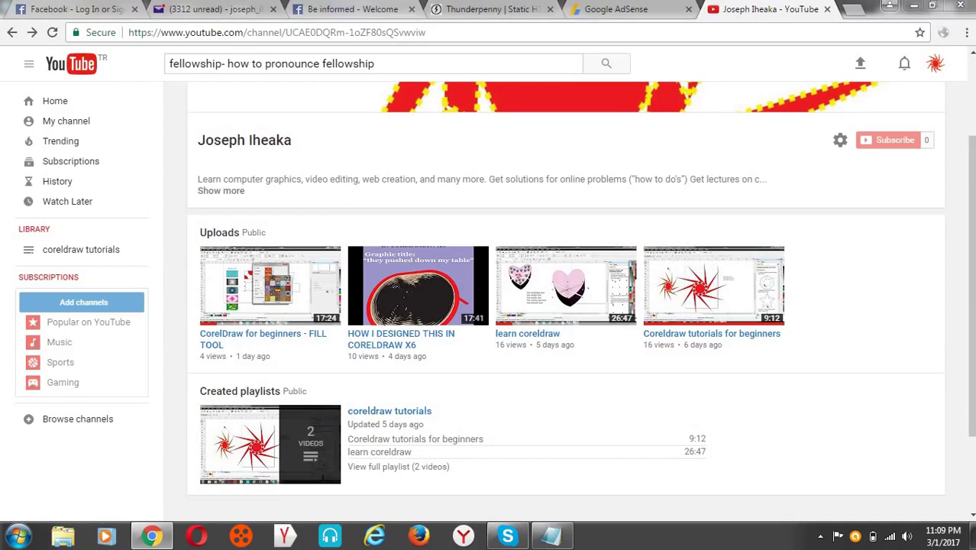
pyautogui.click(353, 9)
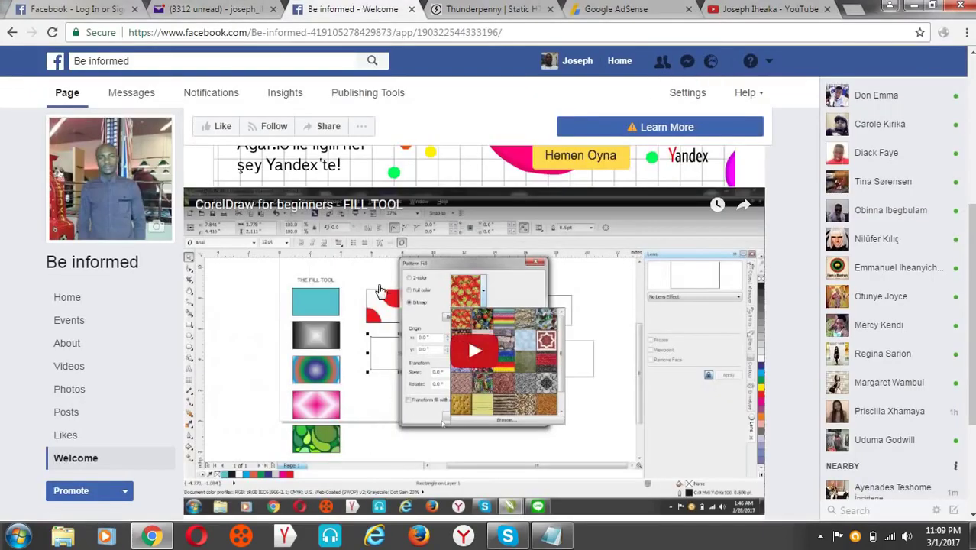
# Step: Open the Welcome tab in visitor mode, check the ad above the video, then close that view
pyautogui.scroll(-3, 944, 297)
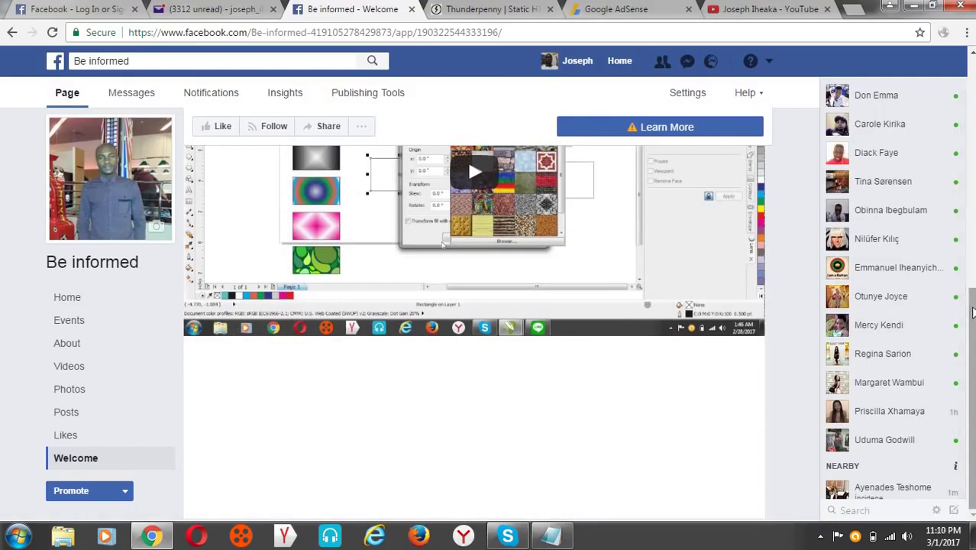
pyautogui.moveTo(971, 312); pyautogui.dragTo(965, 196)
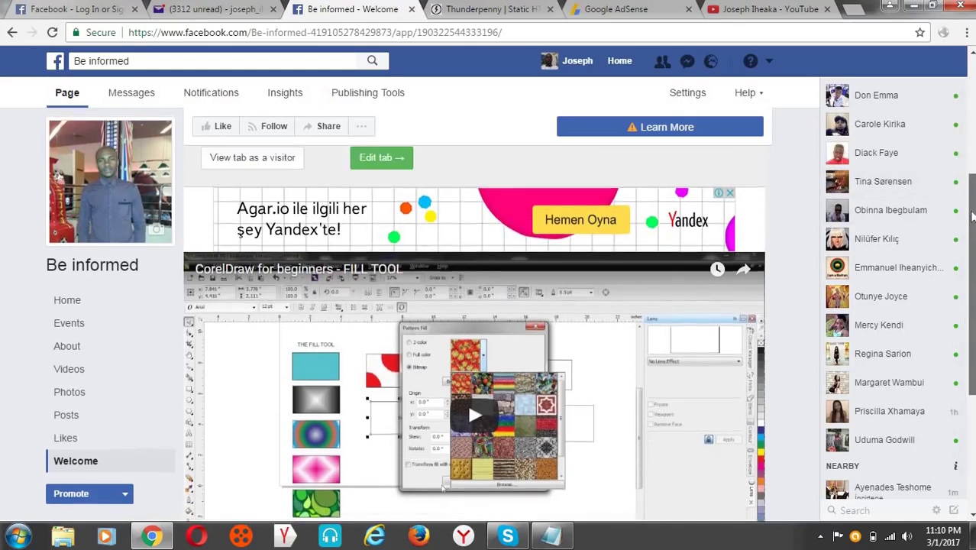
pyautogui.moveTo(970, 226); pyautogui.dragTo(971, 210)
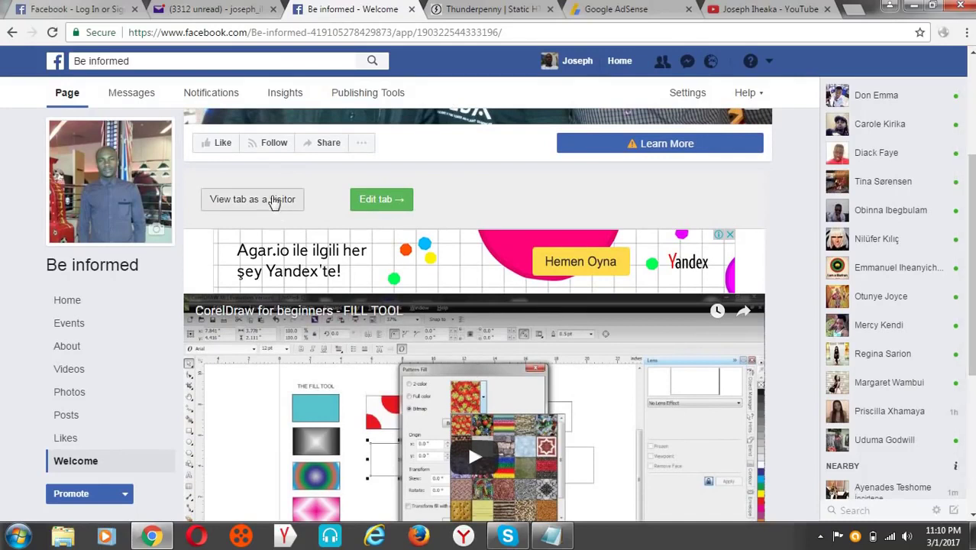
pyautogui.click(274, 200)
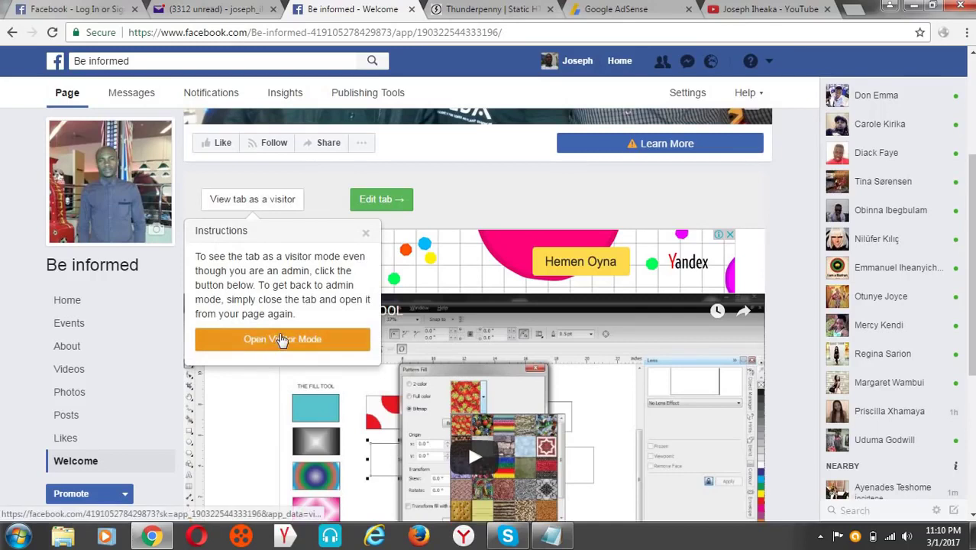
pyautogui.click(281, 339)
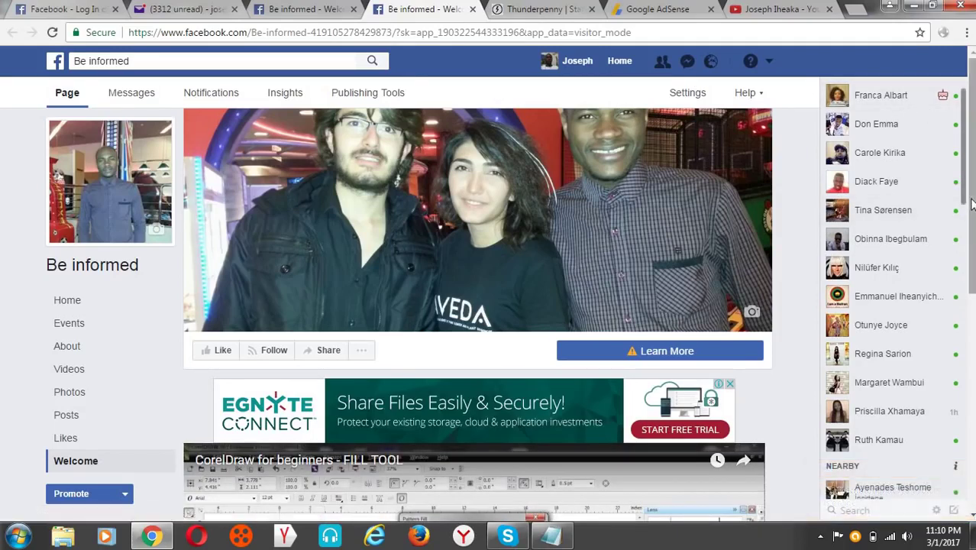
pyautogui.moveTo(971, 203); pyautogui.dragTo(966, 156)
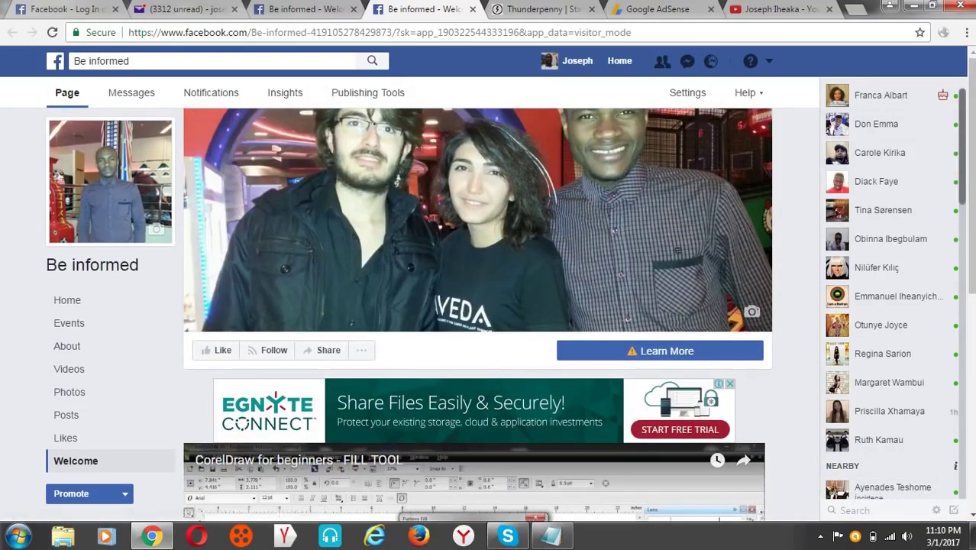
pyautogui.click(472, 9)
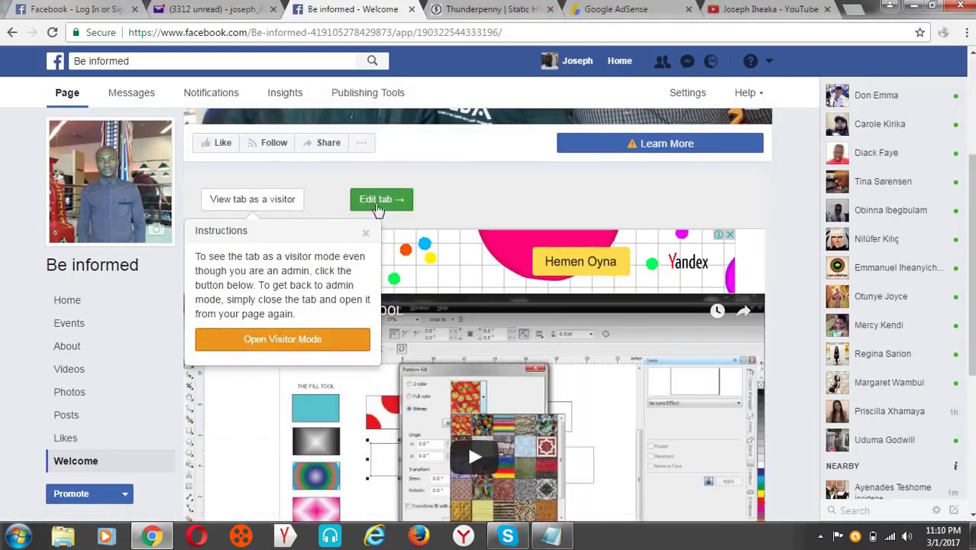
# Step: Insert blank lines after the AdSense </script> line in the tab's index.html
pyautogui.click(378, 206)
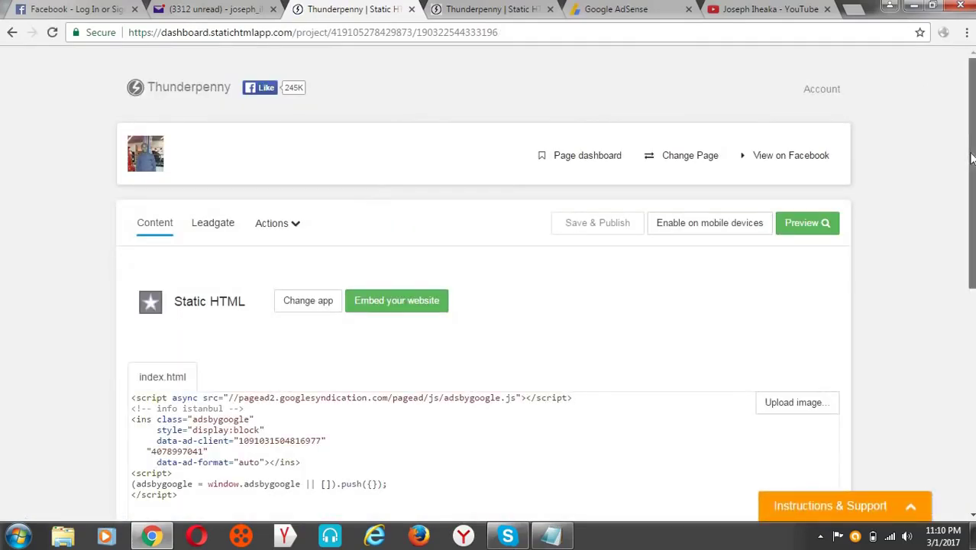
pyautogui.moveTo(971, 157); pyautogui.dragTo(970, 289)
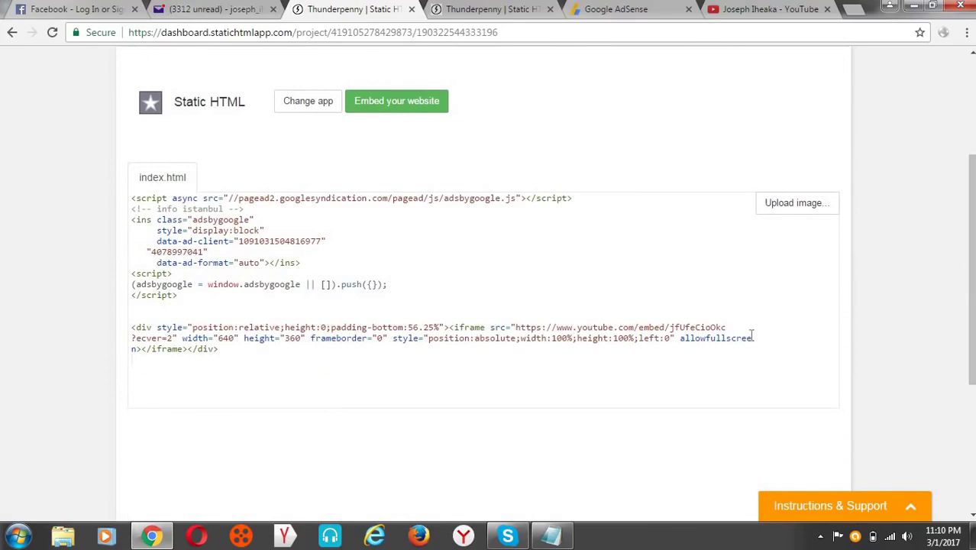
pyautogui.click(397, 287)
pyautogui.press('Return')
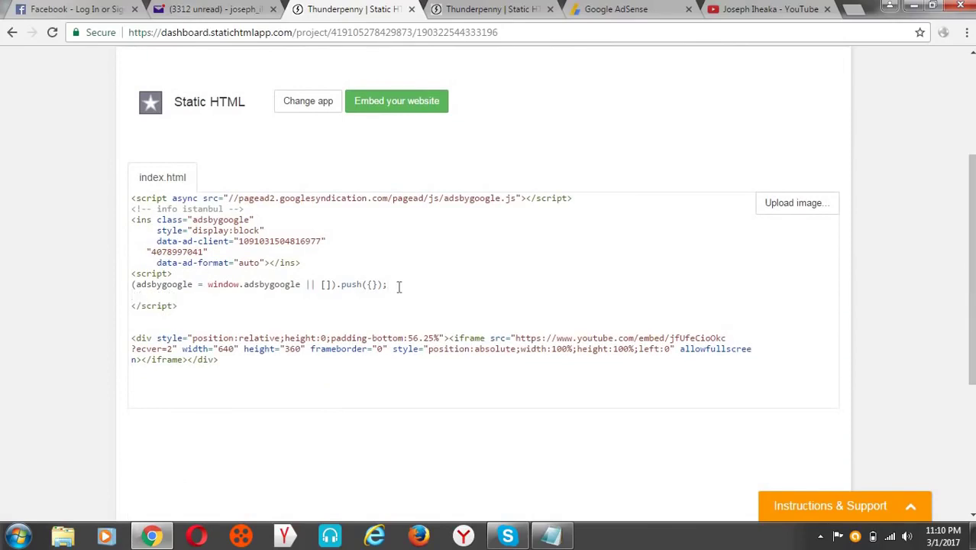
pyautogui.press('BackSpace')
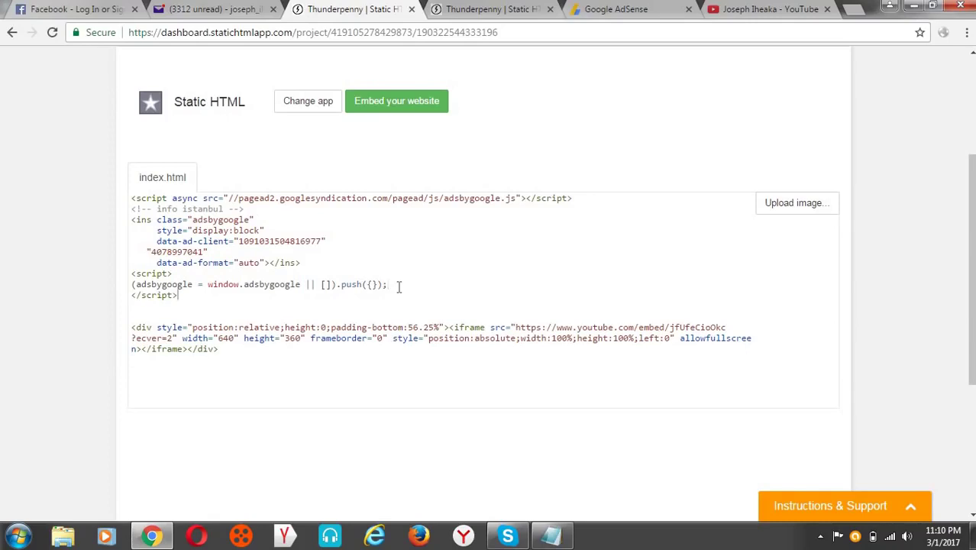
pyautogui.press('Return')
pyautogui.press('Return')
pyautogui.press('Return')
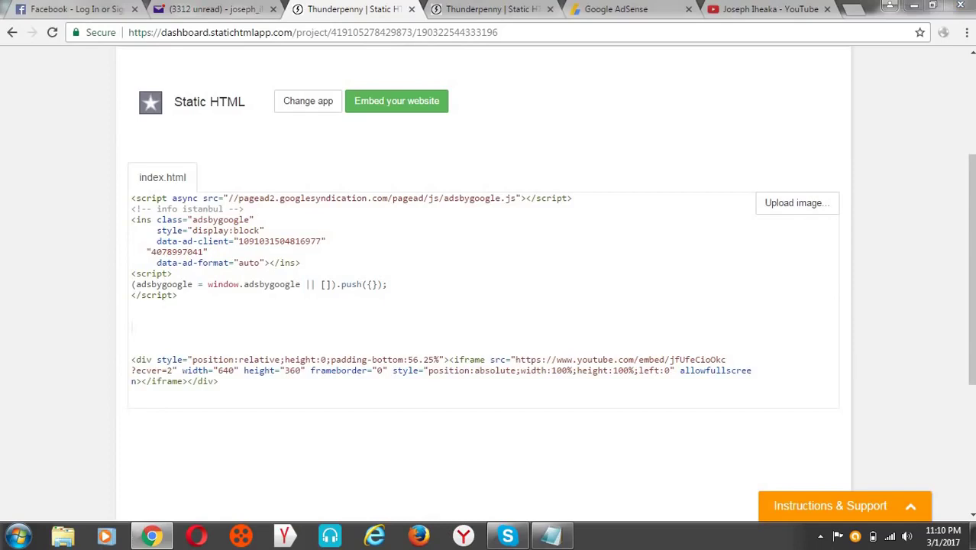
pyautogui.click(752, 17)
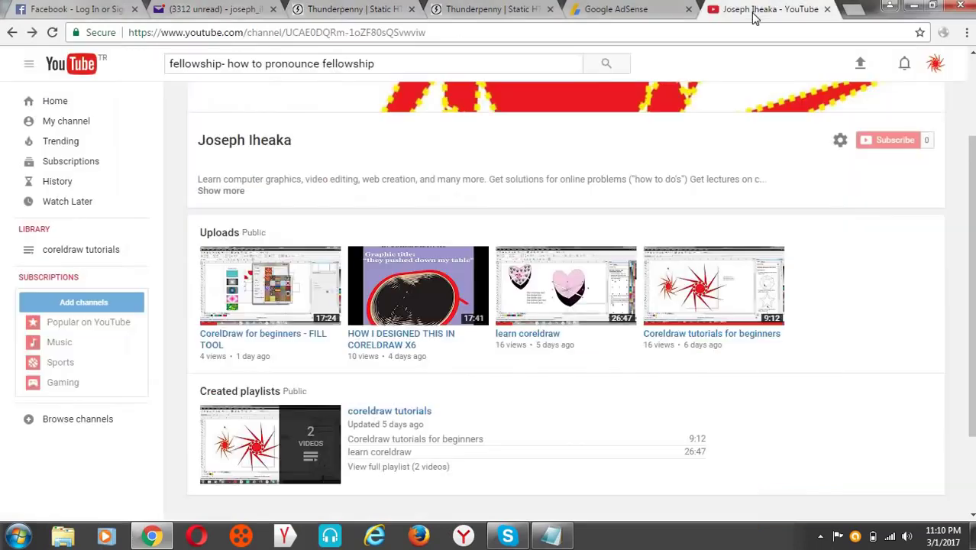
# Step: Open and play the learn coreldraw video, closing the ad page that appears
pyautogui.click(562, 307)
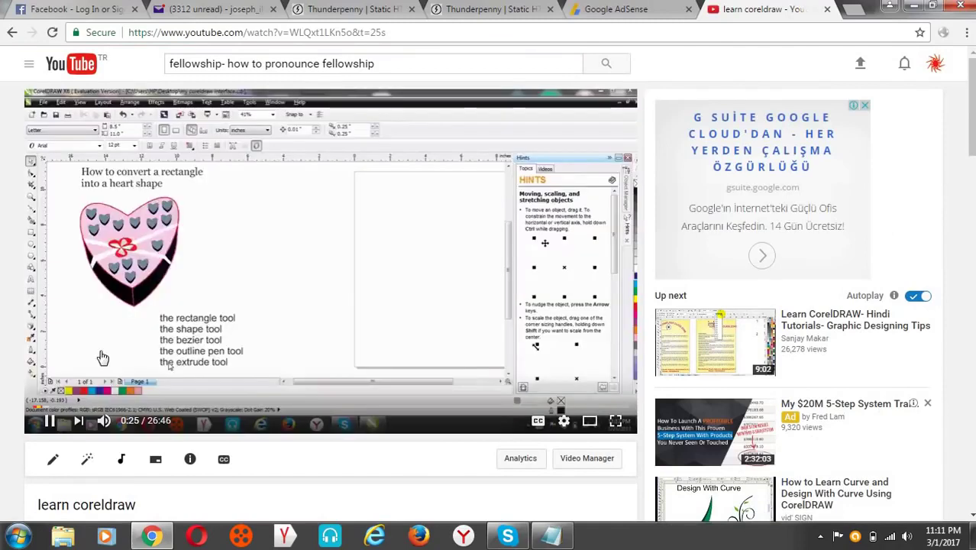
pyautogui.click(101, 353)
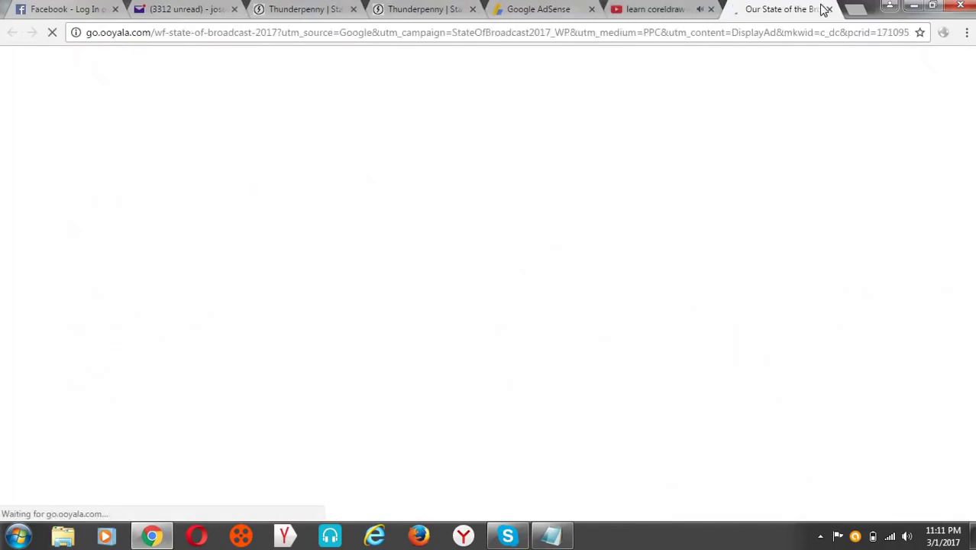
pyautogui.click(830, 9)
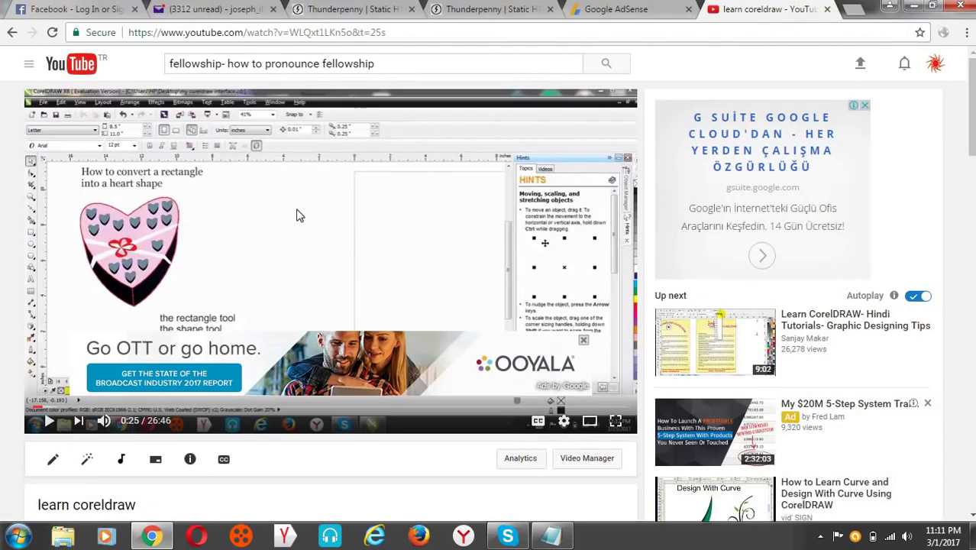
pyautogui.rightClick(242, 245)
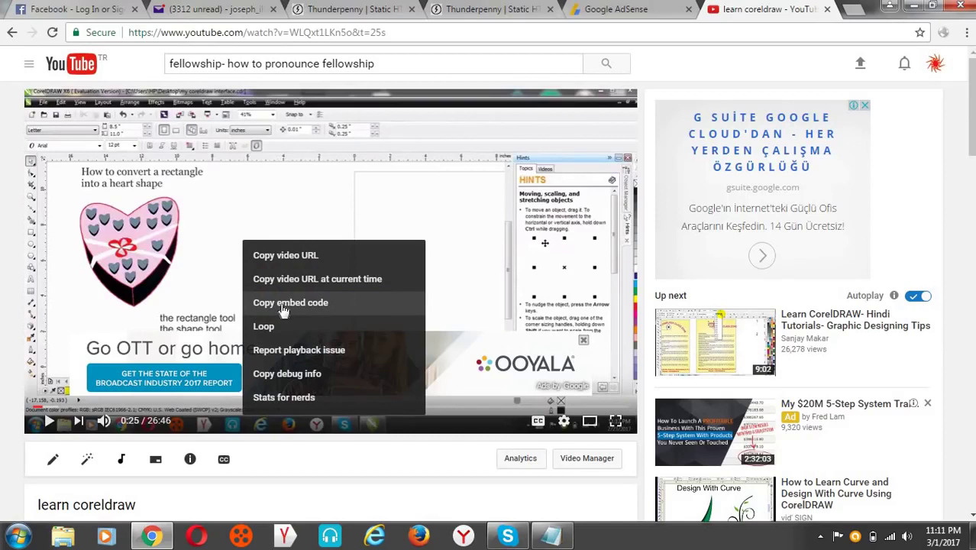
pyautogui.click(928, 224)
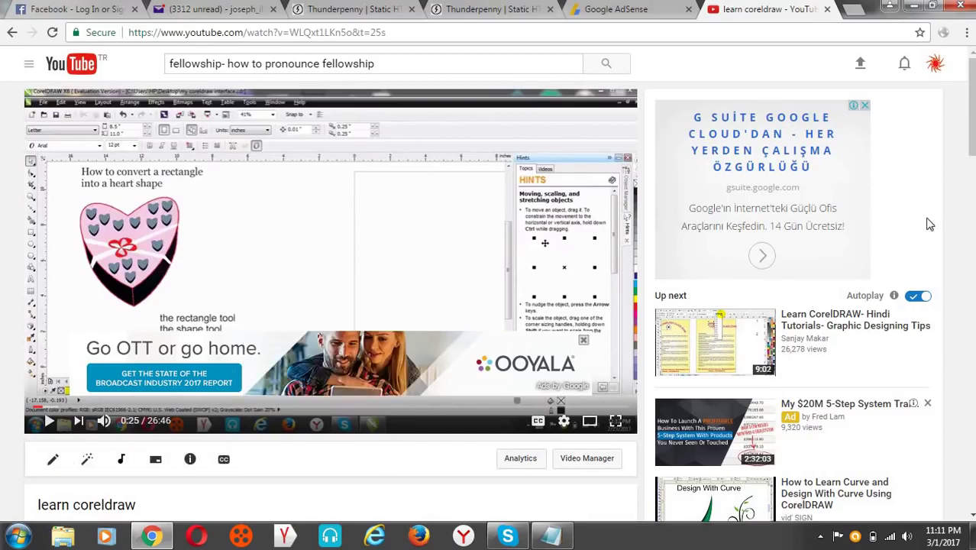
# Step: Copy the learn coreldraw video's iframe embed code from Share > Embed
pyautogui.scroll(-3, 575, 242)
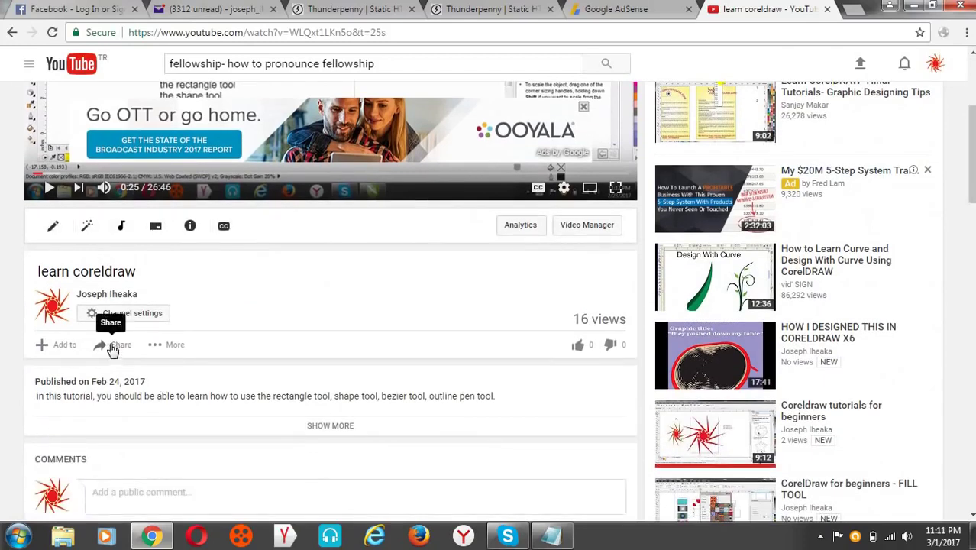
pyautogui.click(112, 348)
pyautogui.click(115, 388)
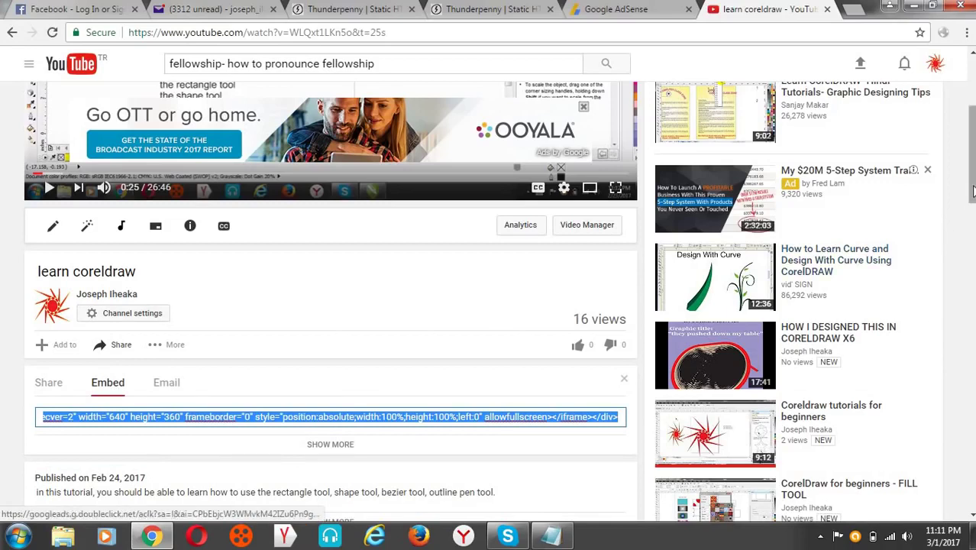
pyautogui.moveTo(971, 189); pyautogui.dragTo(645, 25)
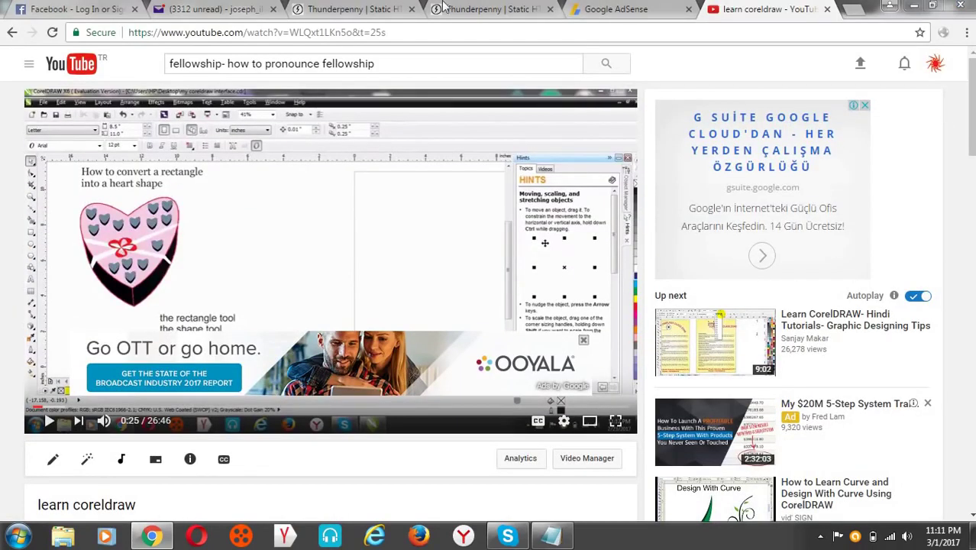
pyautogui.click(380, 15)
# Step: Paste the learn coreldraw embed code on the empty line below the AdSense script
pyautogui.click(173, 325)
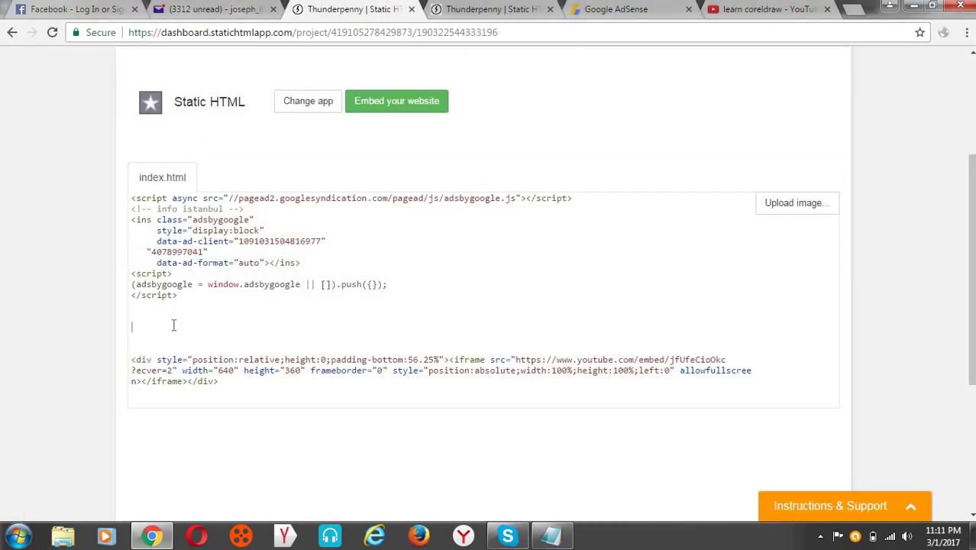
pyautogui.hotkey('ctrl', 'v')
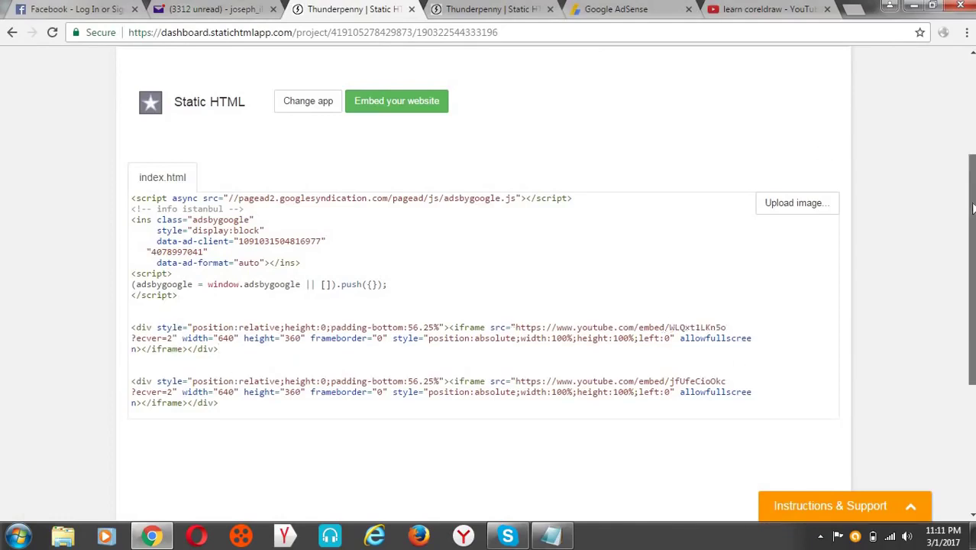
pyautogui.scroll(2, 465, 447)
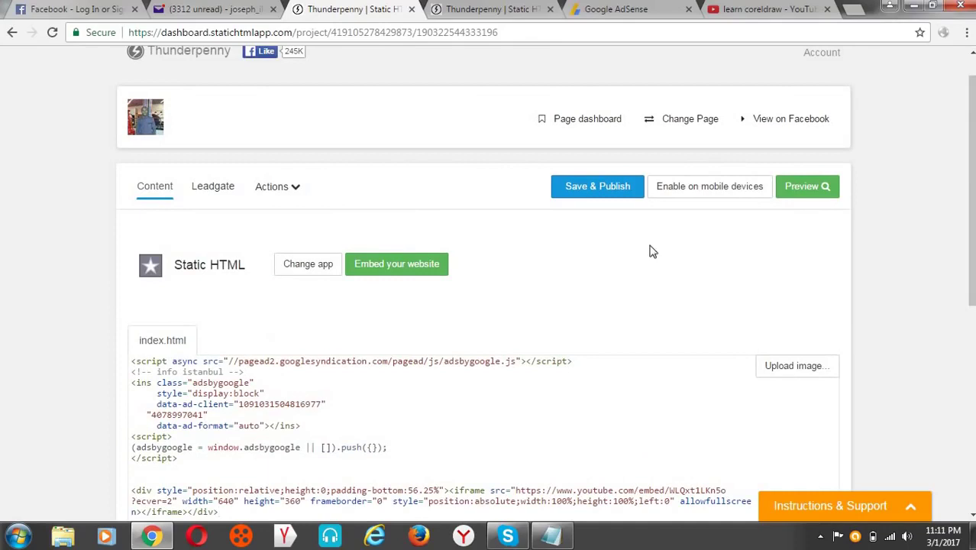
# Step: Save & Publish the page, then preview the ad above both videos
pyautogui.click(598, 178)
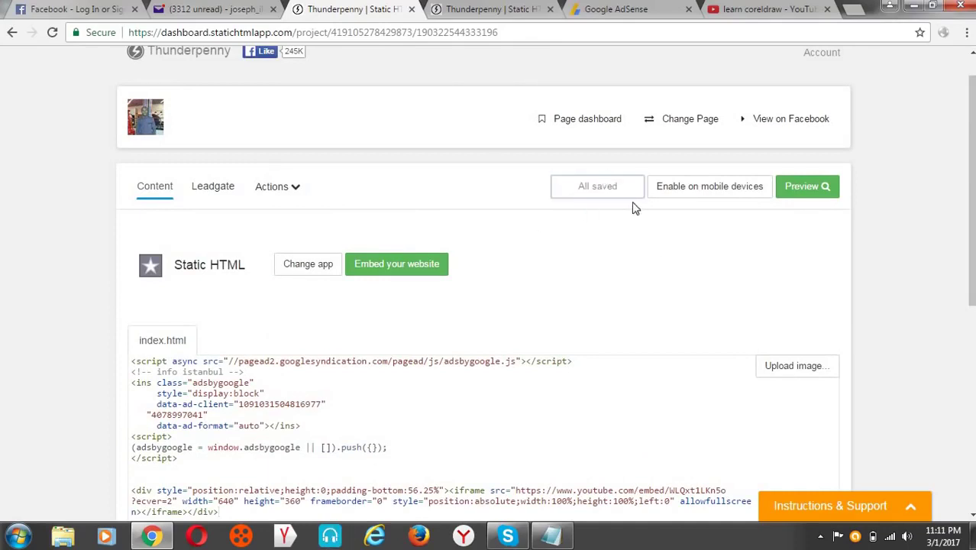
pyautogui.click(807, 191)
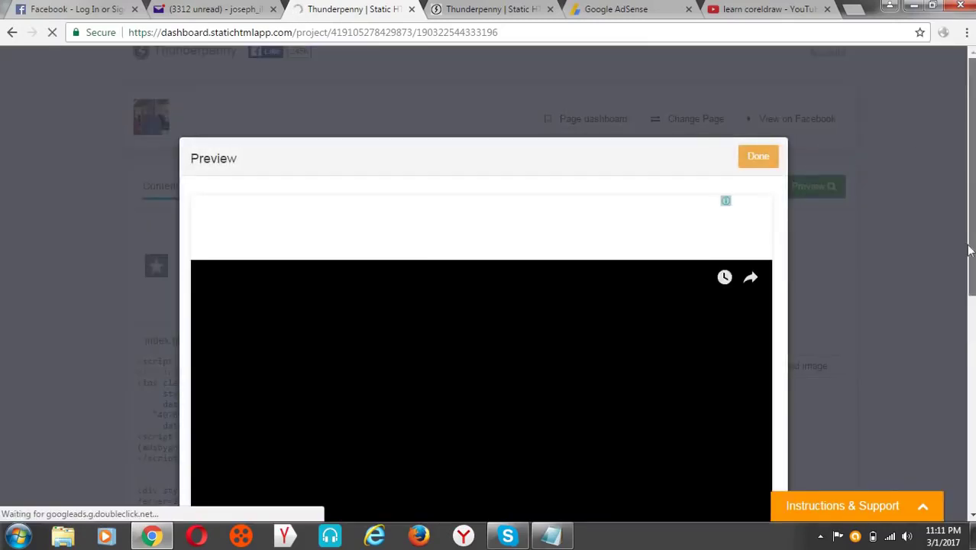
pyautogui.moveTo(972, 181); pyautogui.dragTo(970, 305)
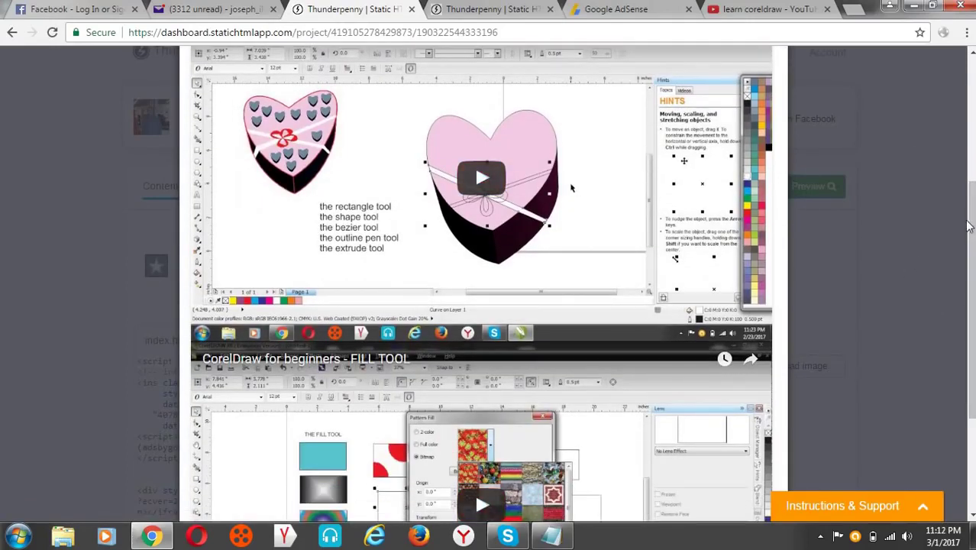
pyautogui.scroll(3, 968, 226)
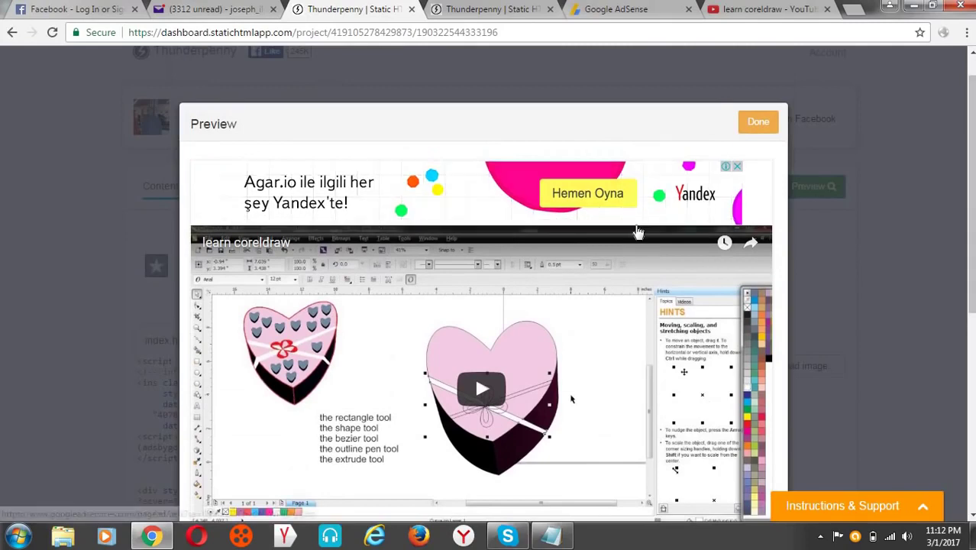
pyautogui.click(760, 123)
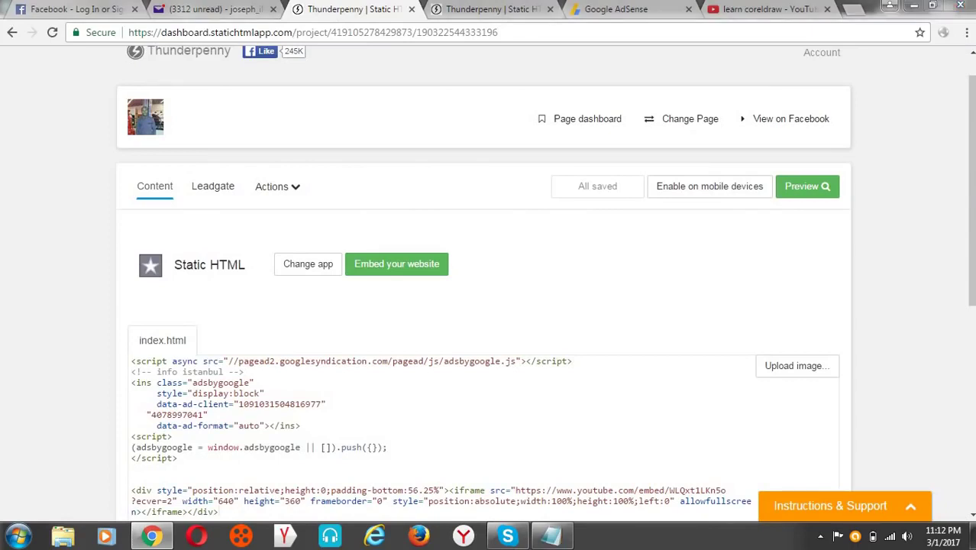
# Step: Load facebook.com and choose Be informed under Your Pages in the account menu
pyautogui.click(96, 17)
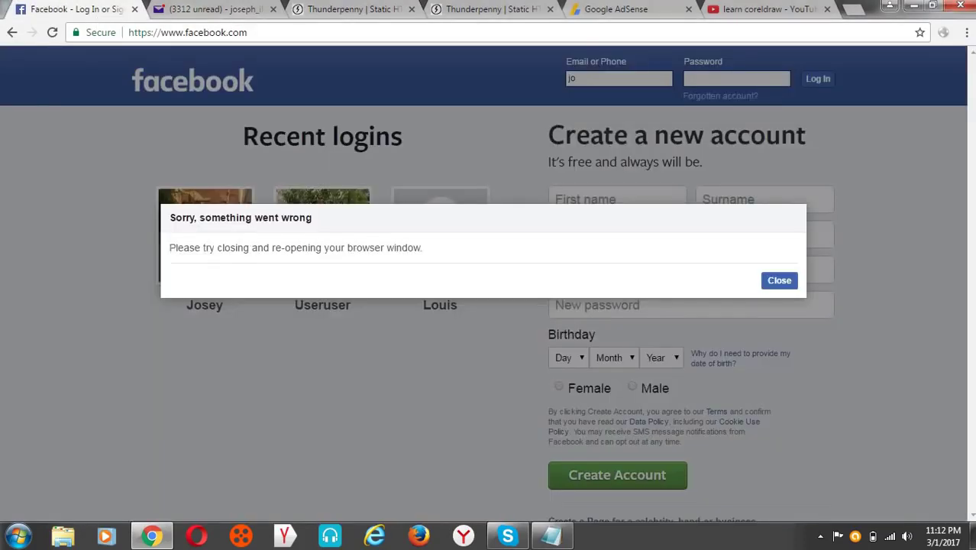
pyautogui.click(237, 10)
pyautogui.click(352, 11)
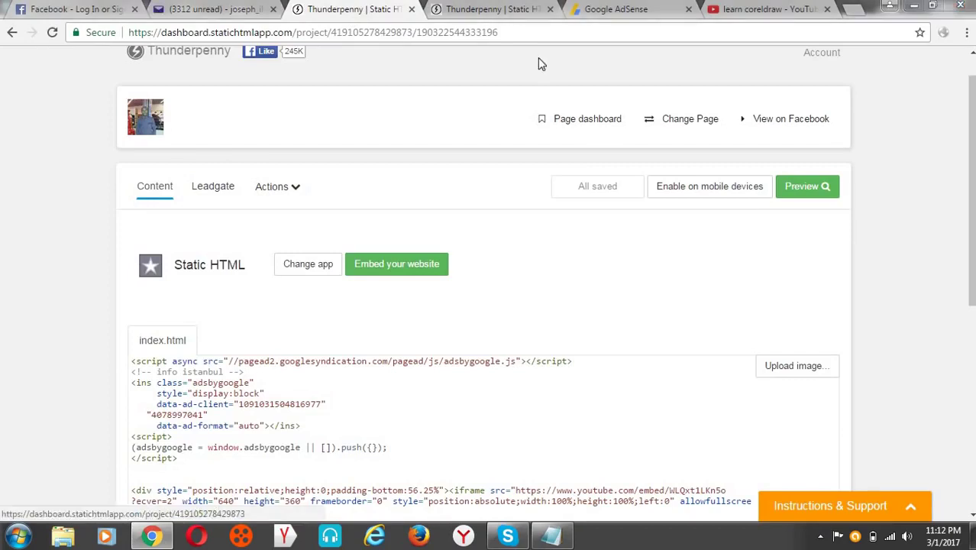
pyautogui.click(510, 33)
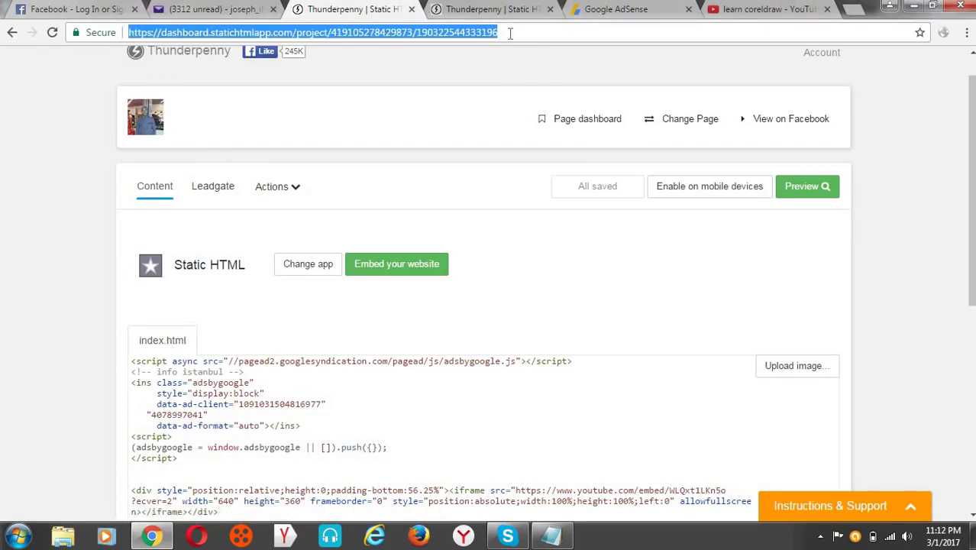
pyautogui.write('f')
pyautogui.press('Return')
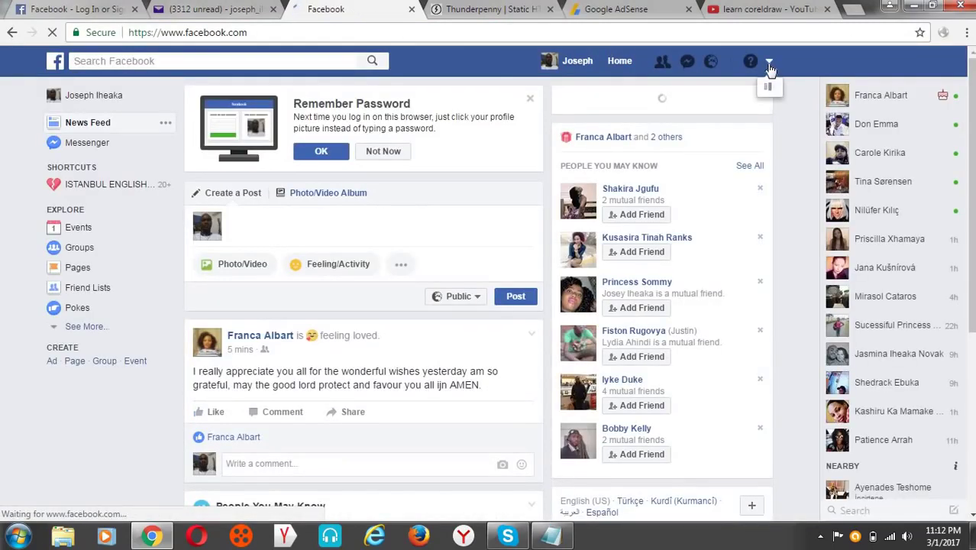
pyautogui.click(769, 67)
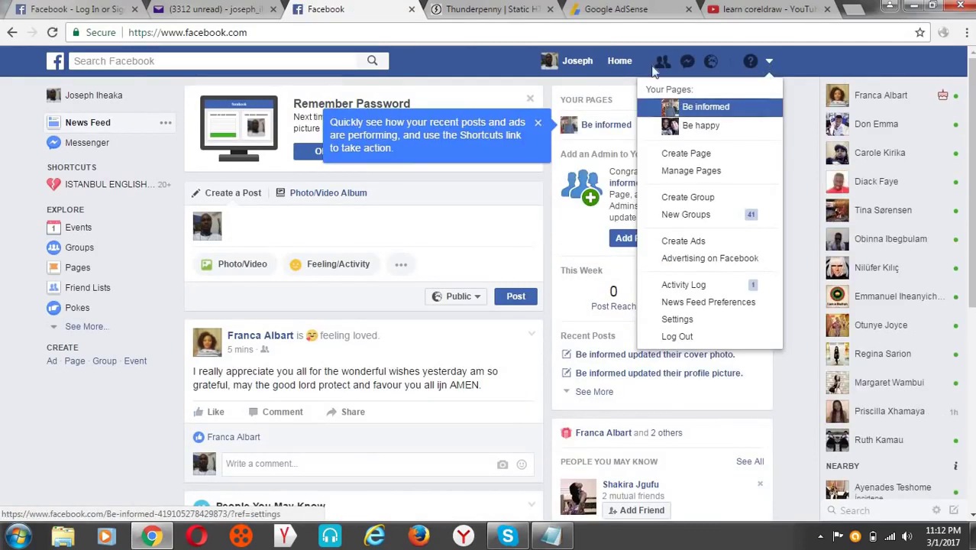
pyautogui.click(684, 108)
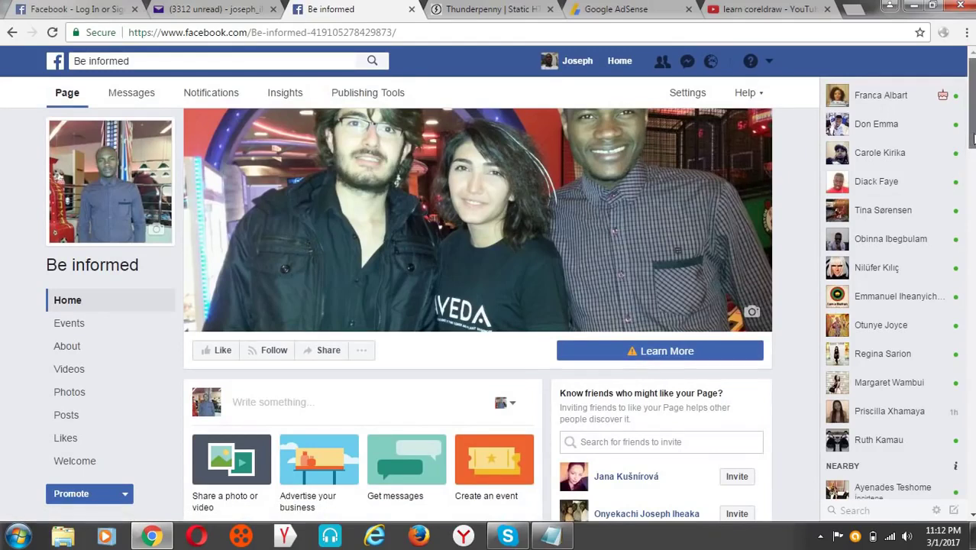
# Step: Open the Welcome tab and check the Yandex ad above the learn coreldraw and FILL TOOL videos
pyautogui.moveTo(974, 136); pyautogui.dragTo(973, 199)
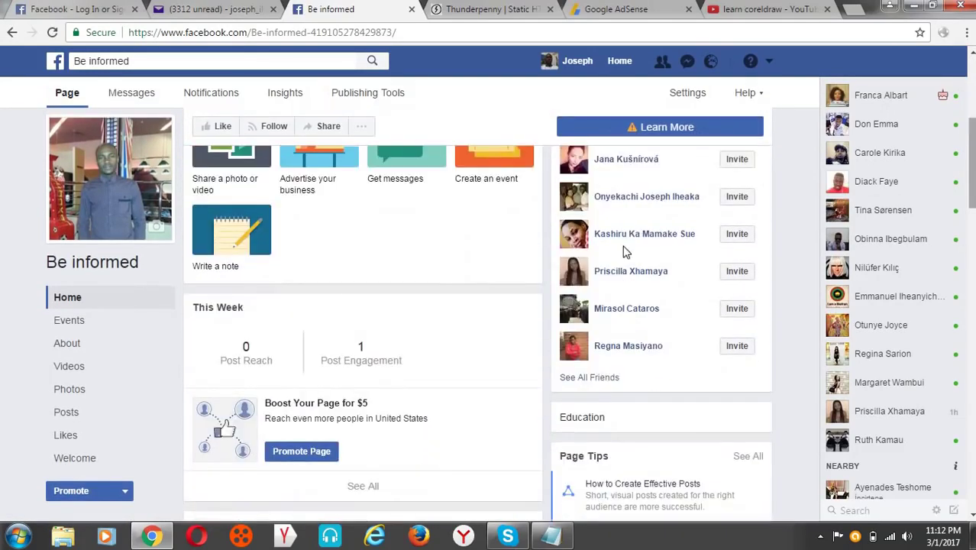
pyautogui.click(74, 458)
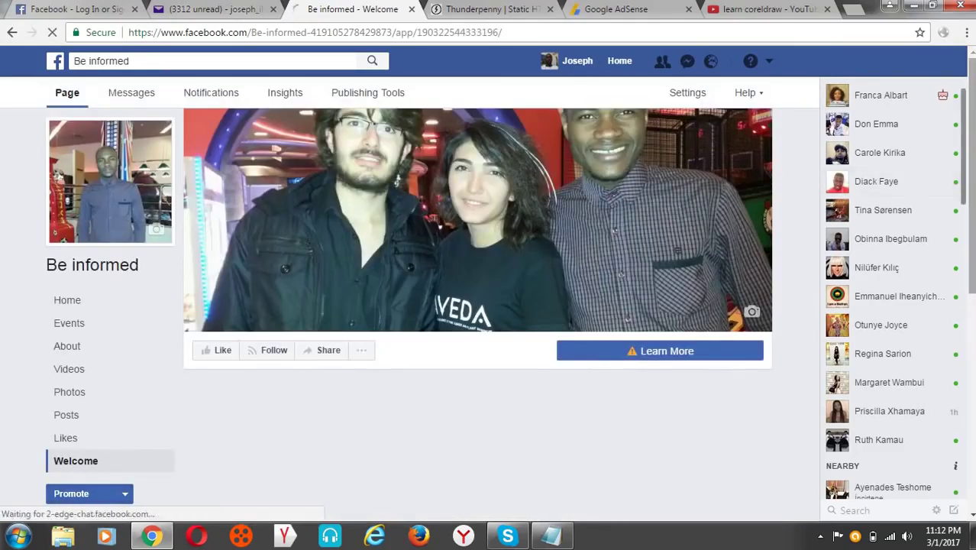
pyautogui.moveTo(973, 149); pyautogui.dragTo(970, 425)
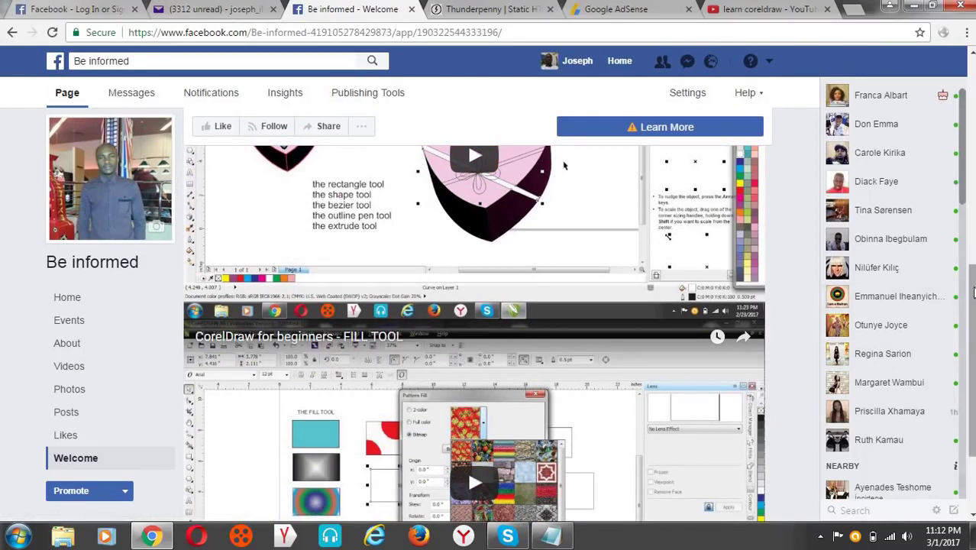
pyautogui.moveTo(970, 292); pyautogui.dragTo(965, 159)
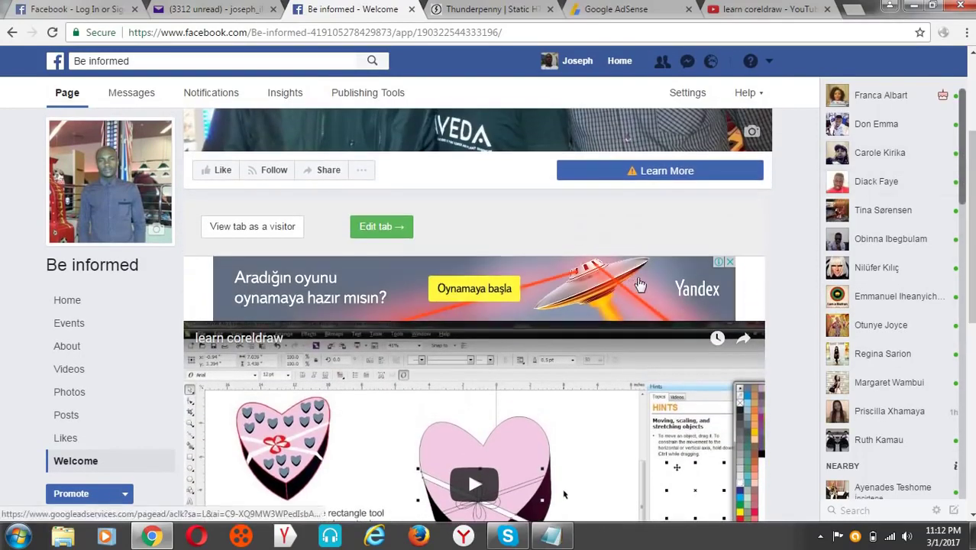
pyautogui.click(763, 9)
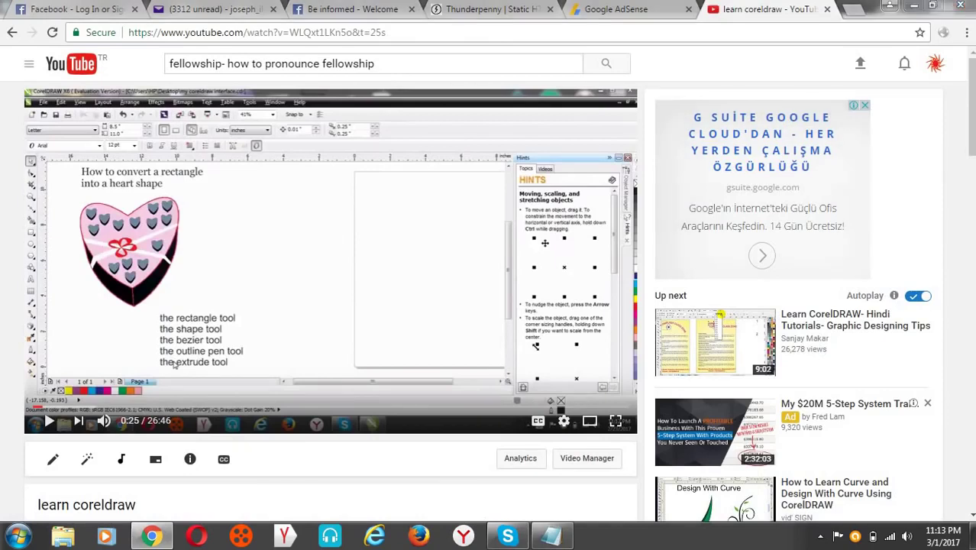
pyautogui.click(385, 8)
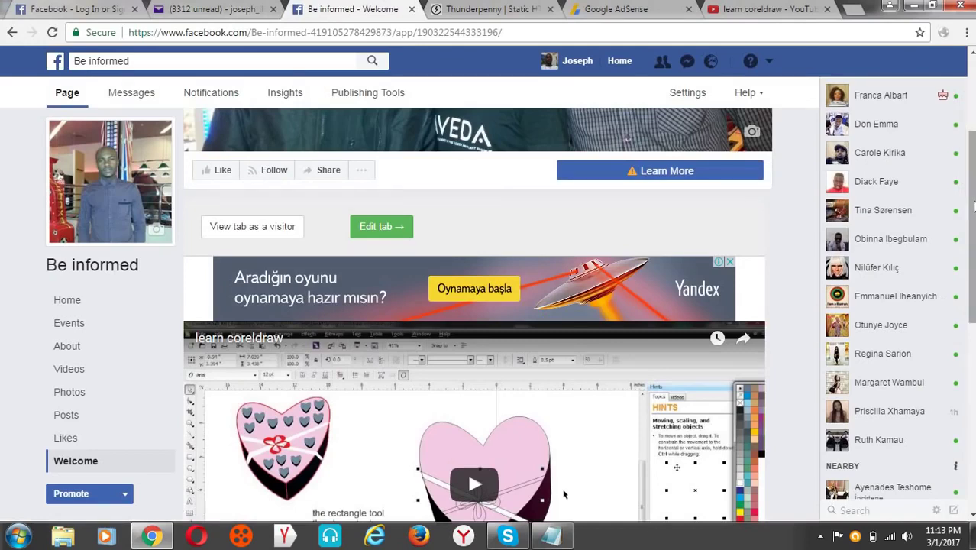
pyautogui.moveTo(973, 205); pyautogui.dragTo(973, 120)
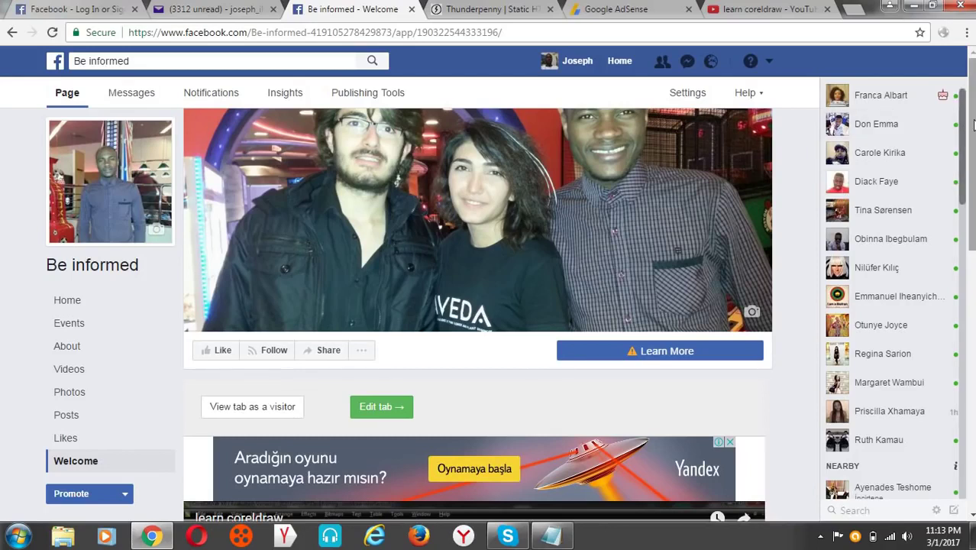
pyautogui.moveTo(888, 156)
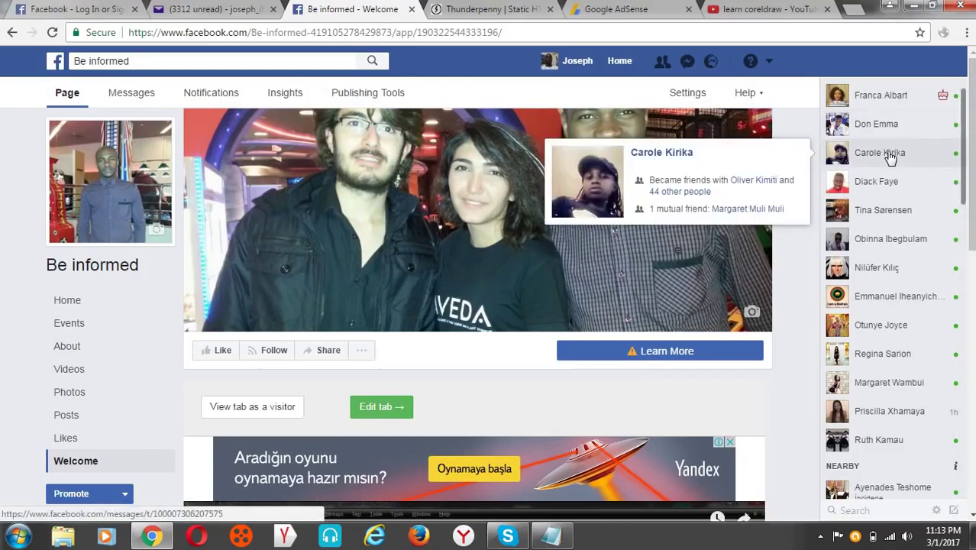